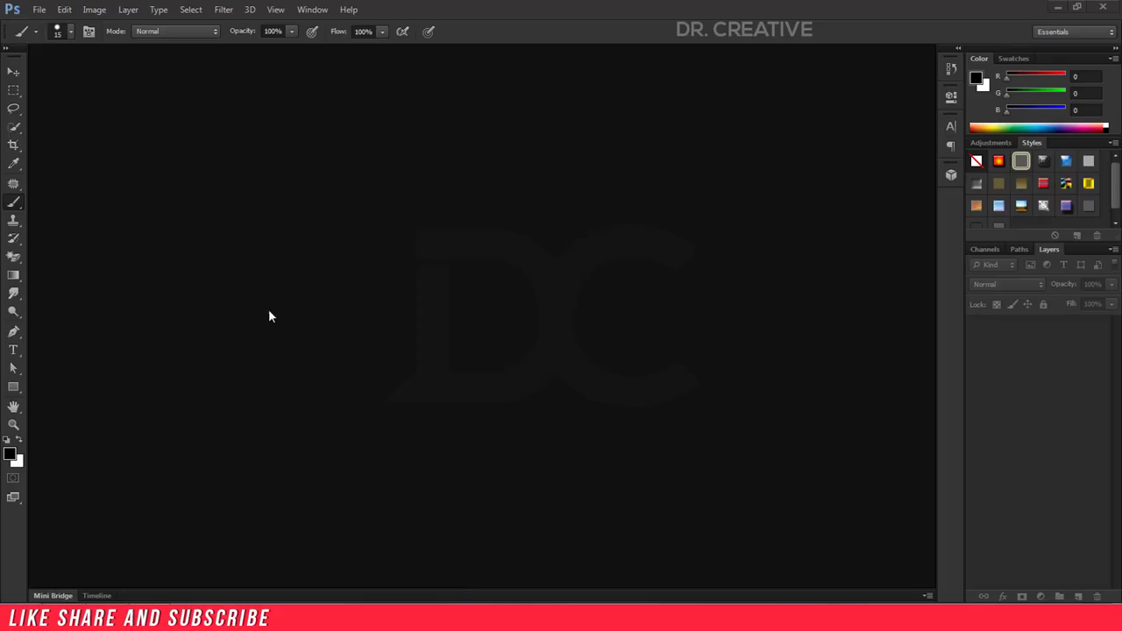
Create a new document named 'King 09 back part' with height 4000 px and resolution 300 ppi
click(37, 9)
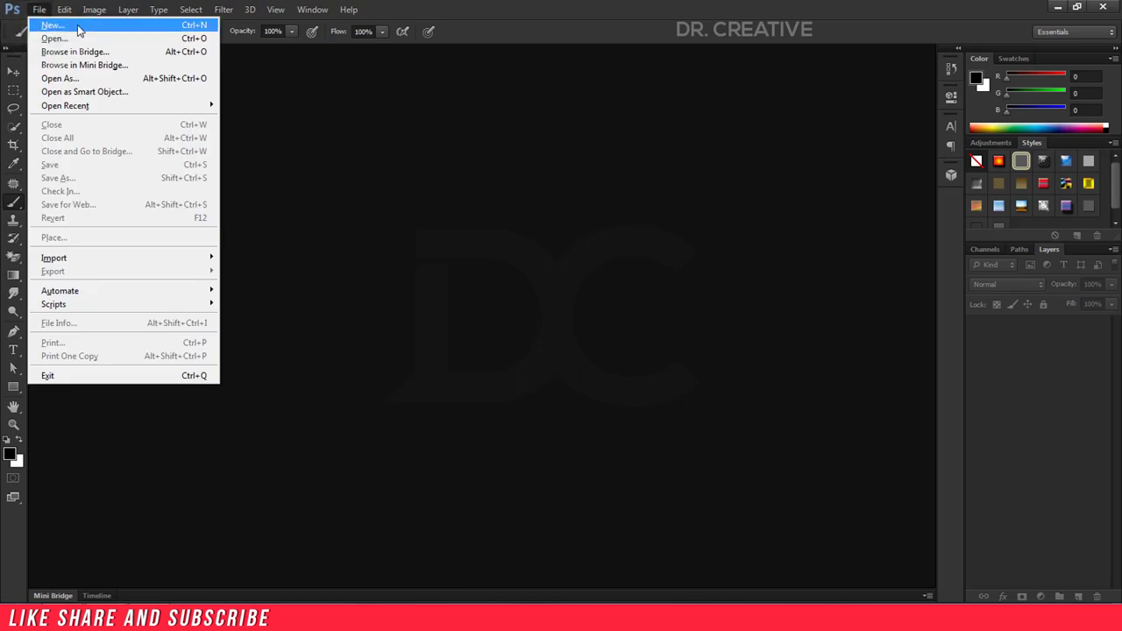
click(53, 24)
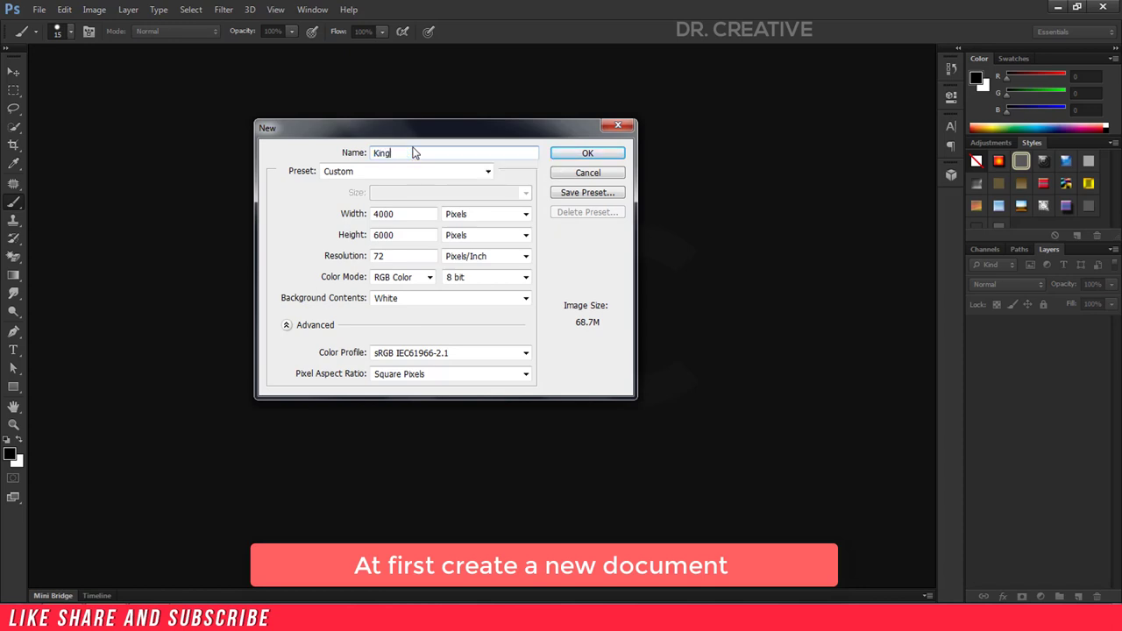
text(09 back part)
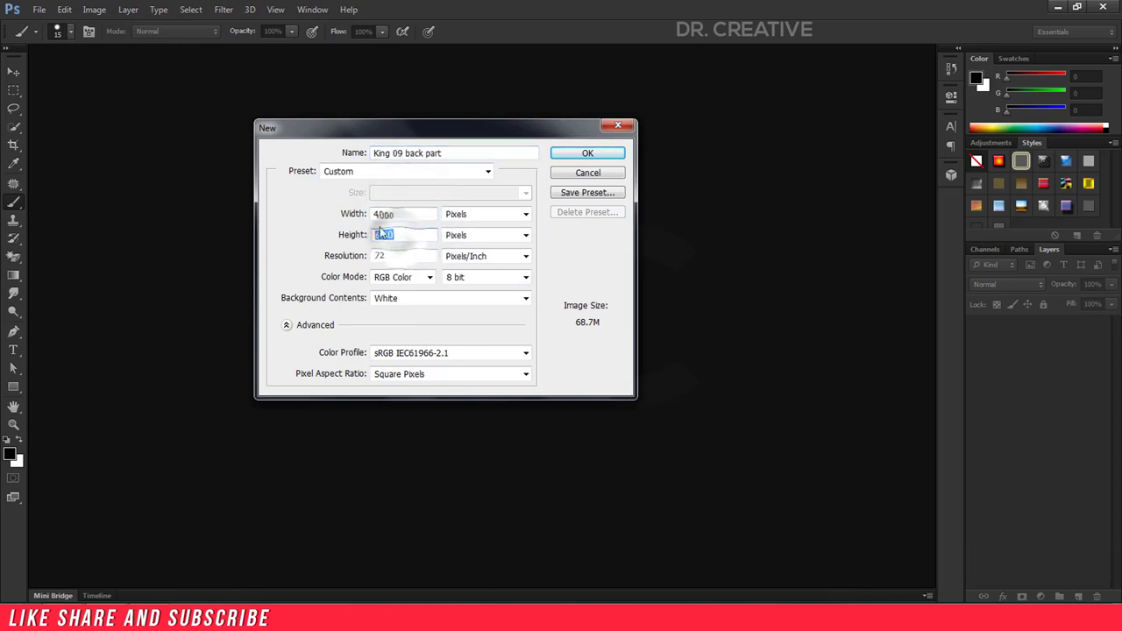
double_click(384, 214)
double_click(417, 235)
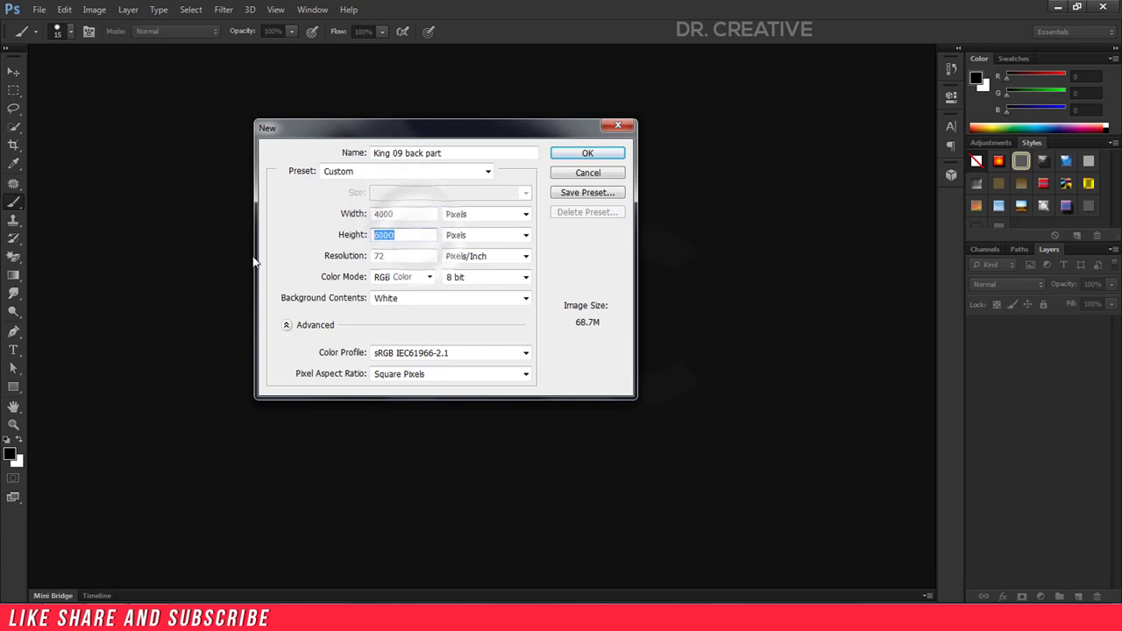
text(40)
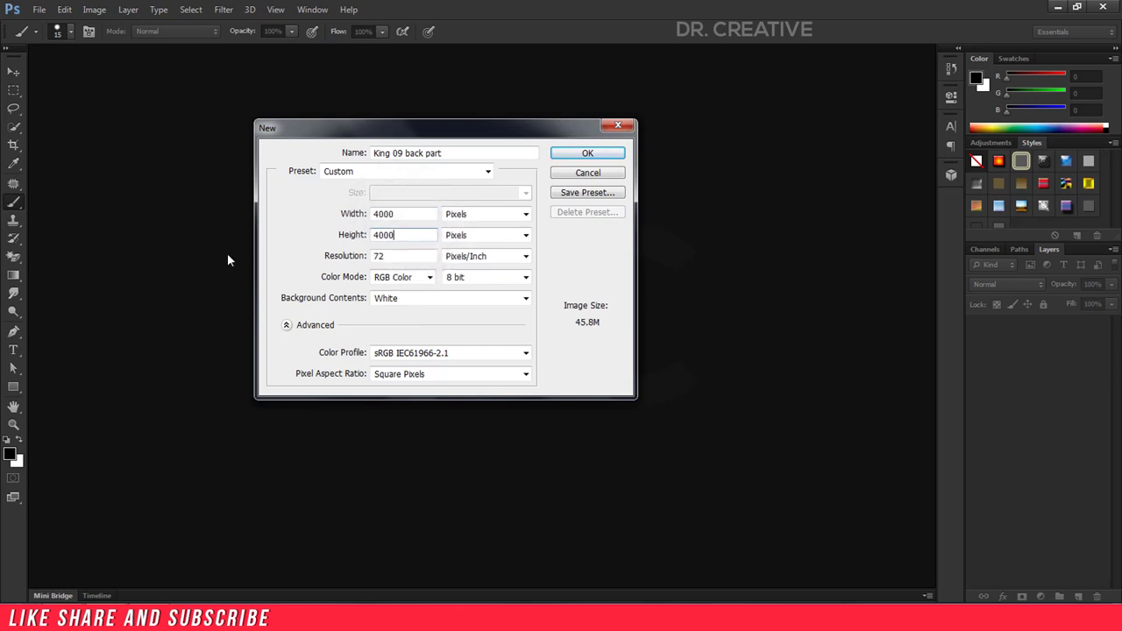
double_click(405, 256)
text(3)
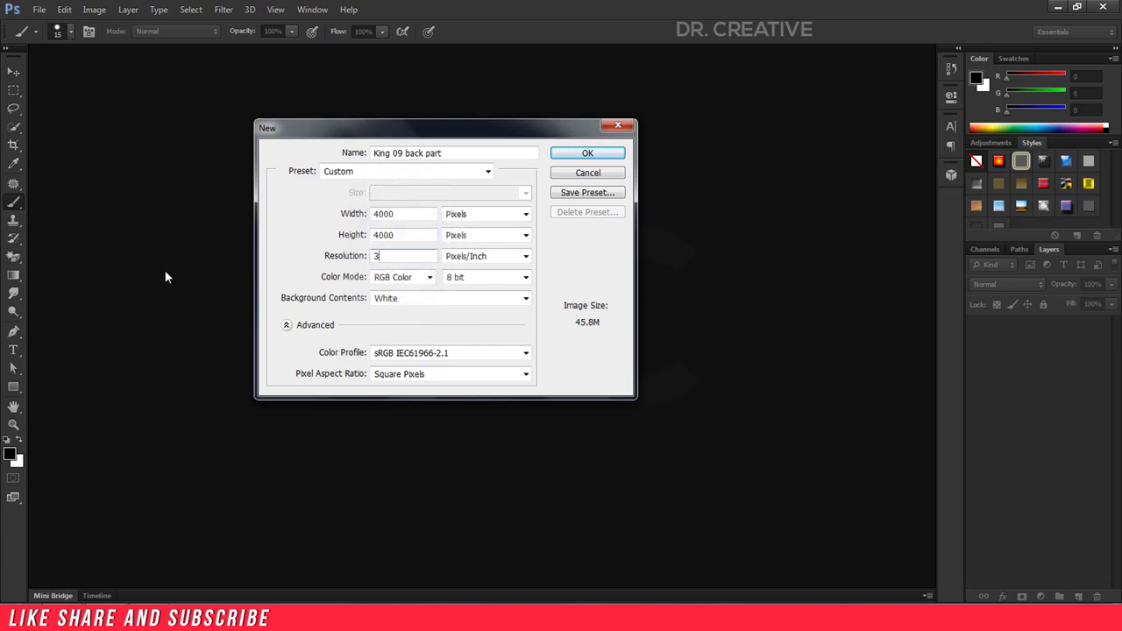
text(00)
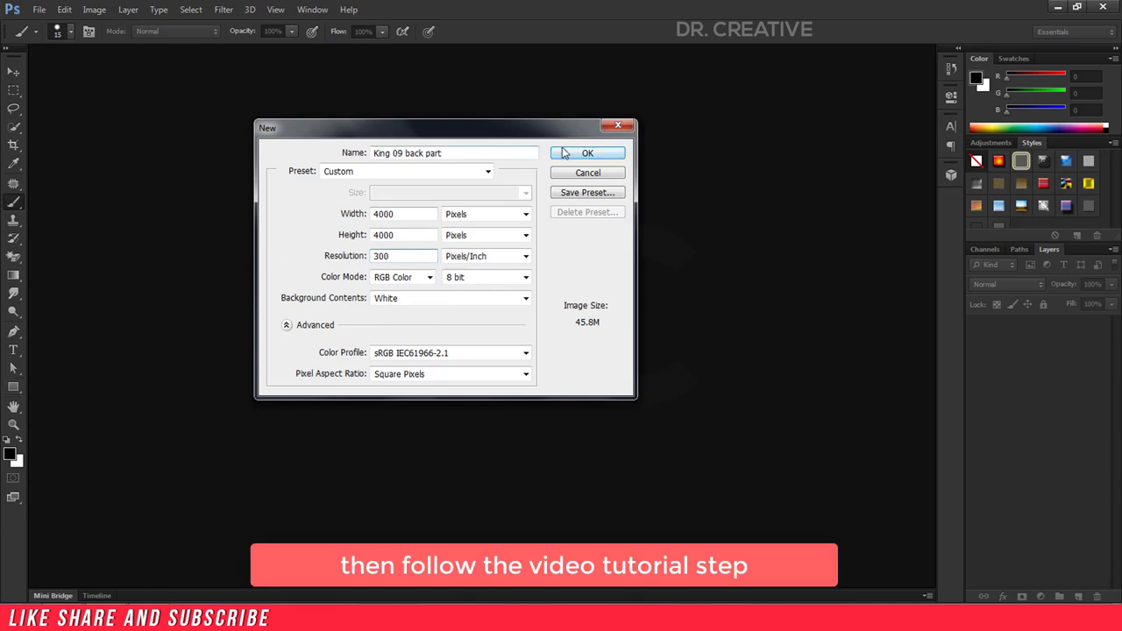
click(586, 153)
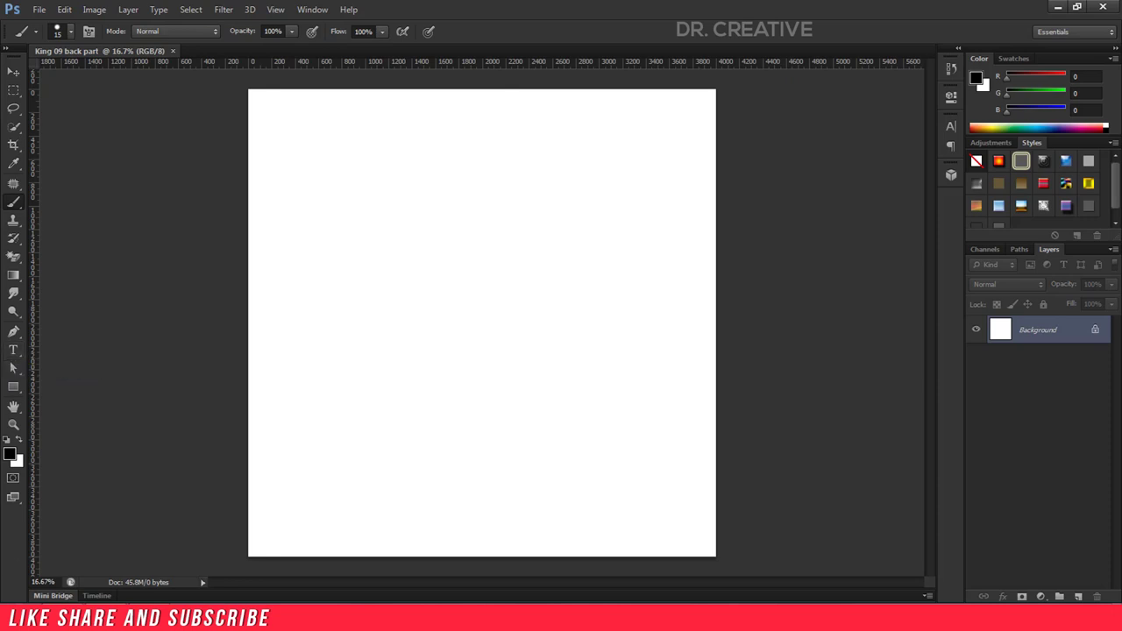
Open crown.psd and drag the crown into the King 09 back part document
click(88, 548)
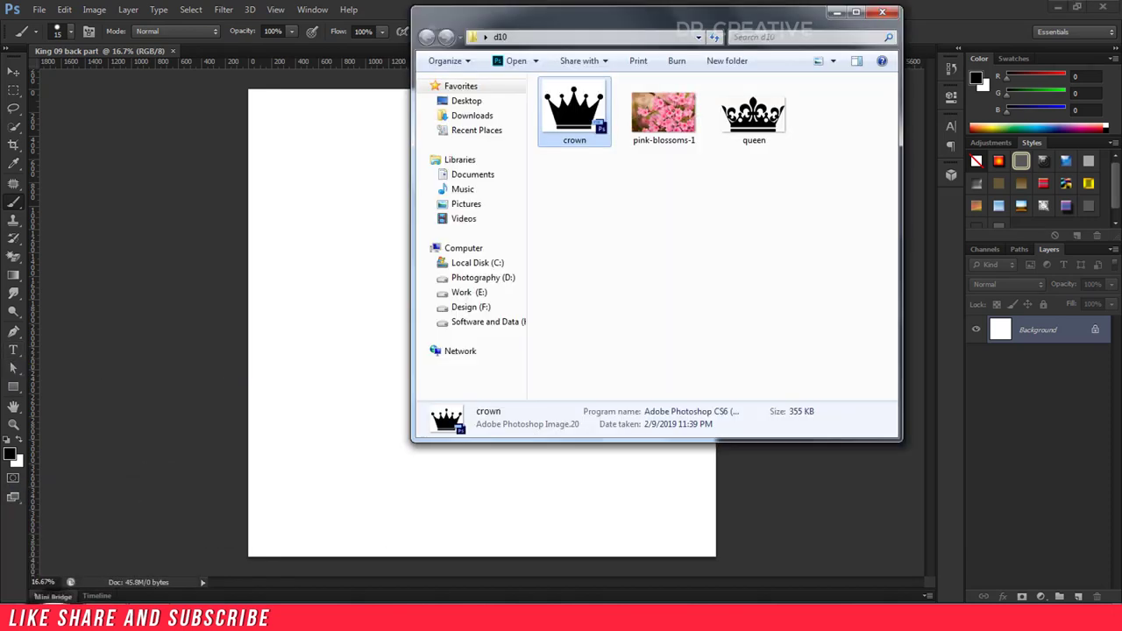
double_click(581, 125)
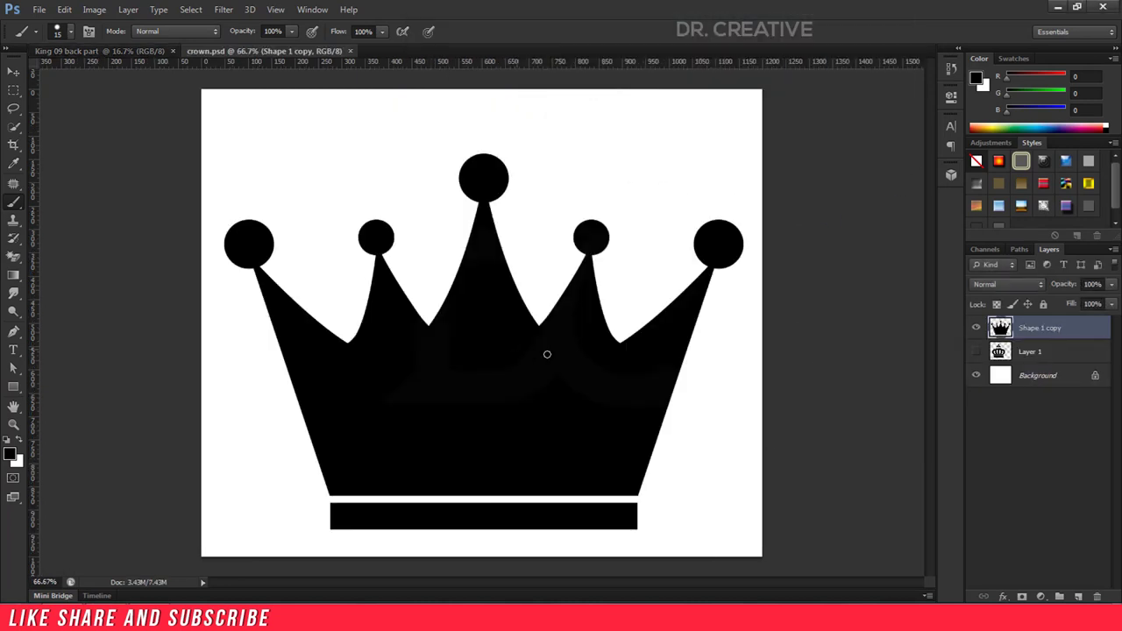
click(13, 70)
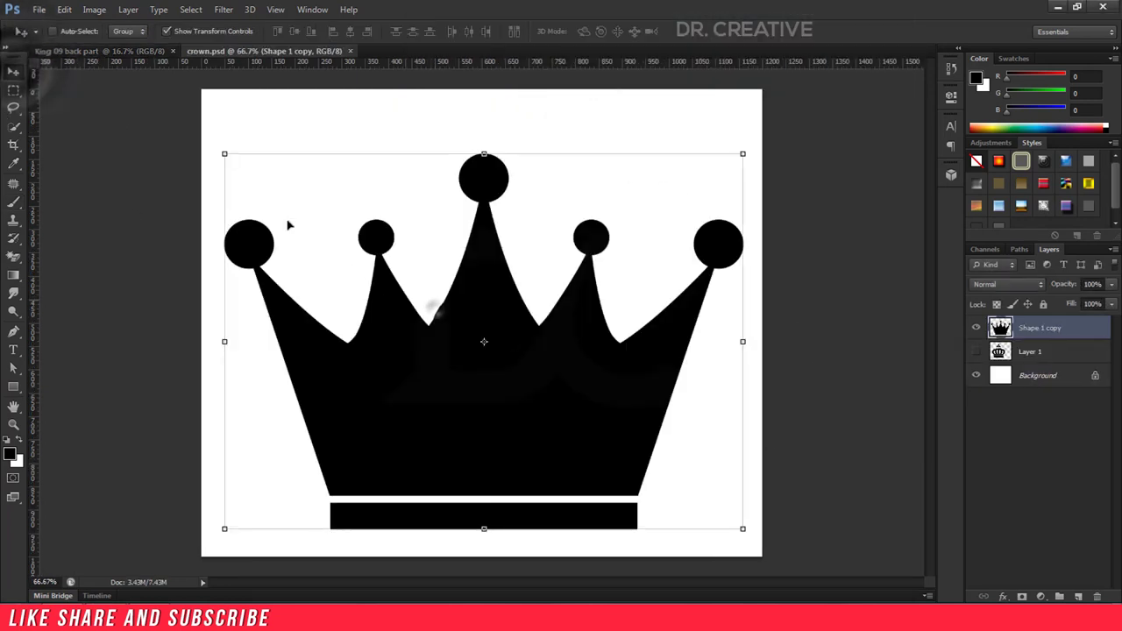
mouse_move(288, 220)
mouse_down()
mouse_move(136, 54)
mouse_move(499, 304)
mouse_move(487, 176)
mouse_move(477, 176)
mouse_up()
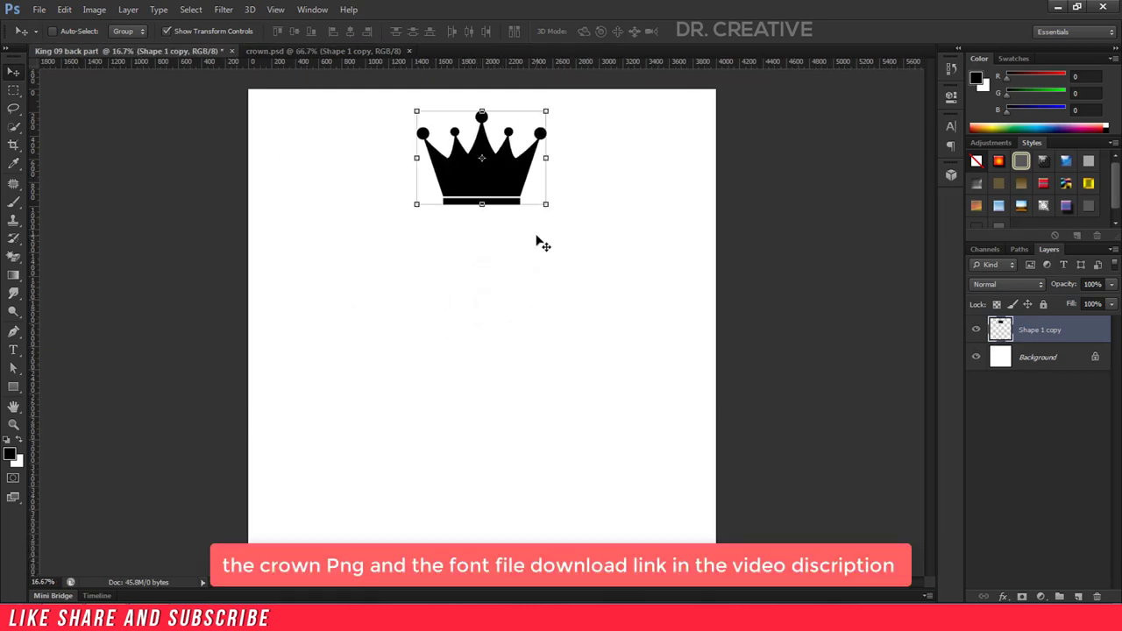
Align the crown layer horizontally centred with the Background
click(1071, 357)
shift+click(1061, 332)
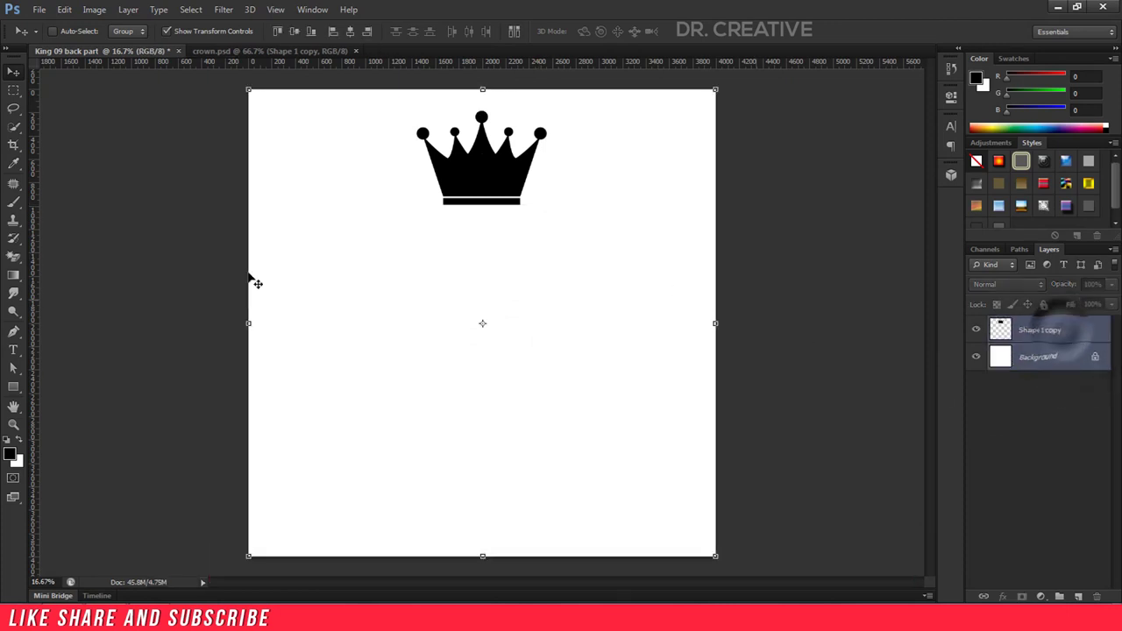
click(349, 33)
click(1079, 357)
click(1031, 431)
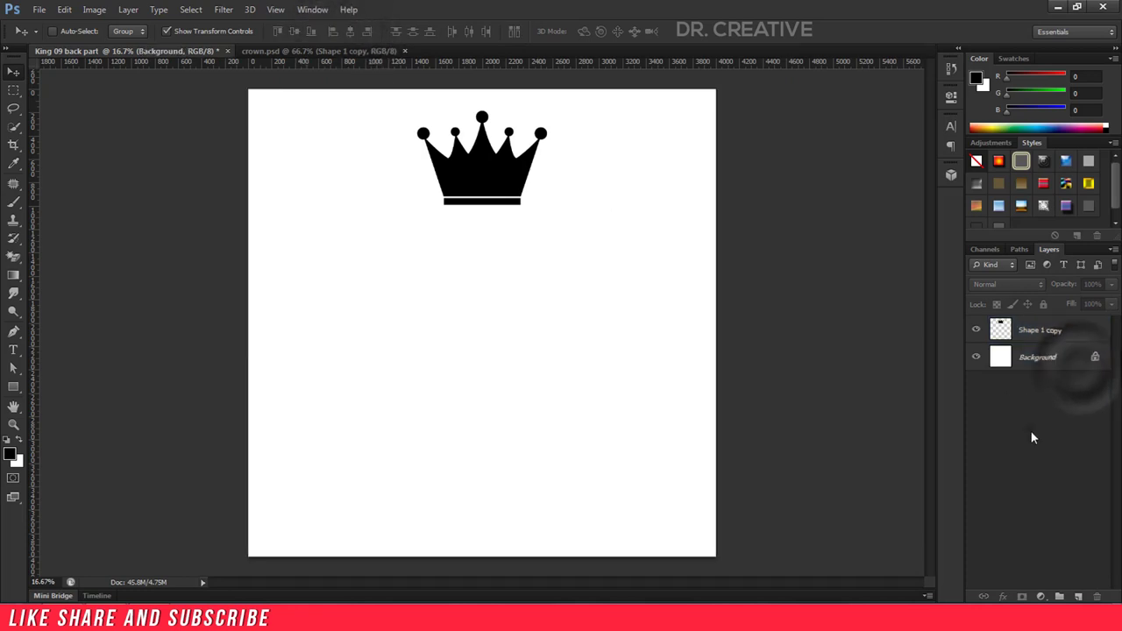
Type the word King and move it just under the crown
click(13, 351)
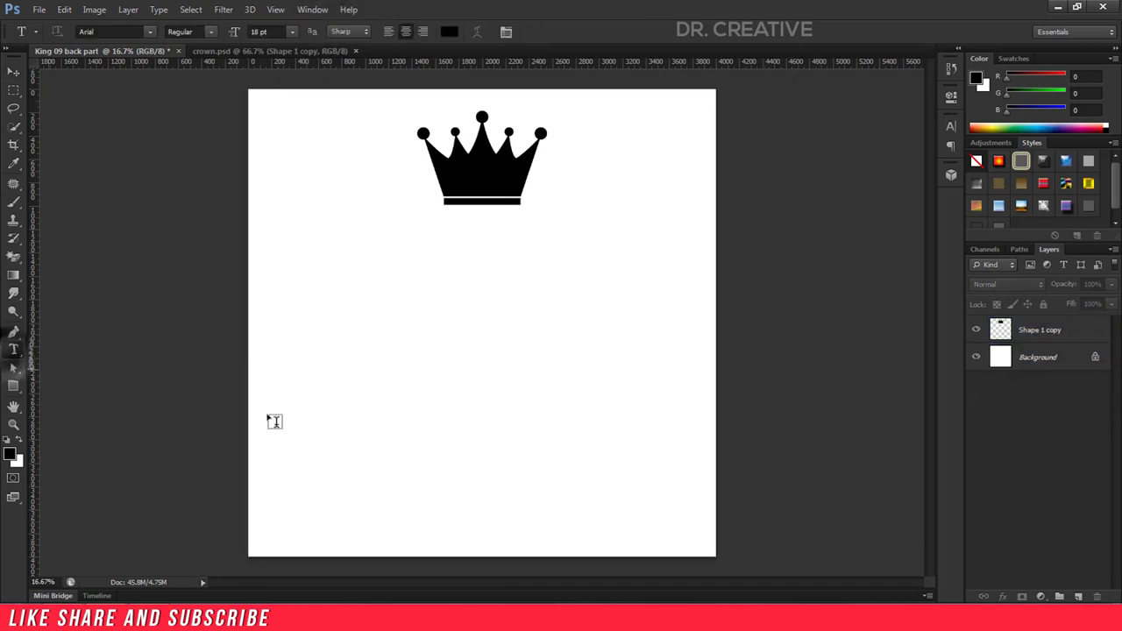
click(391, 257)
click(951, 128)
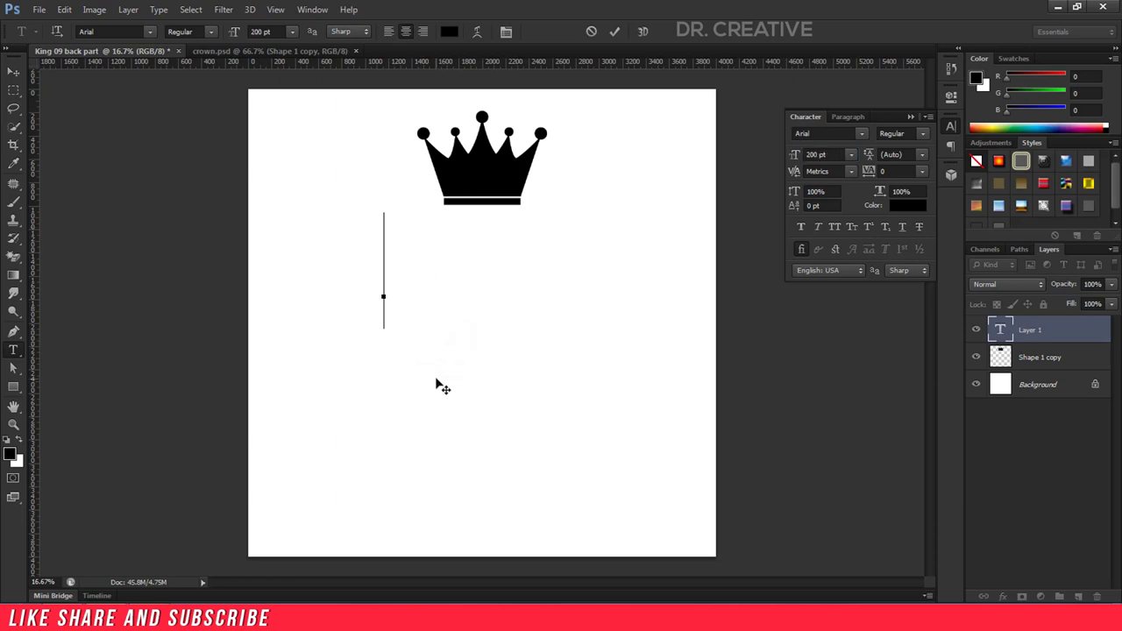
text(Kin)
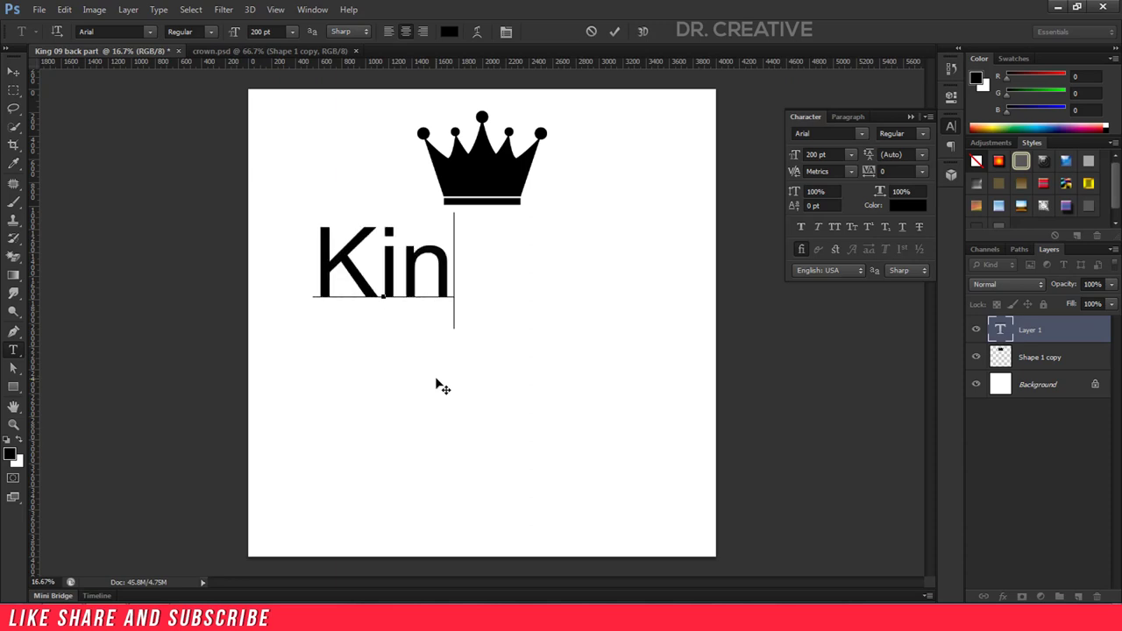
text(g)
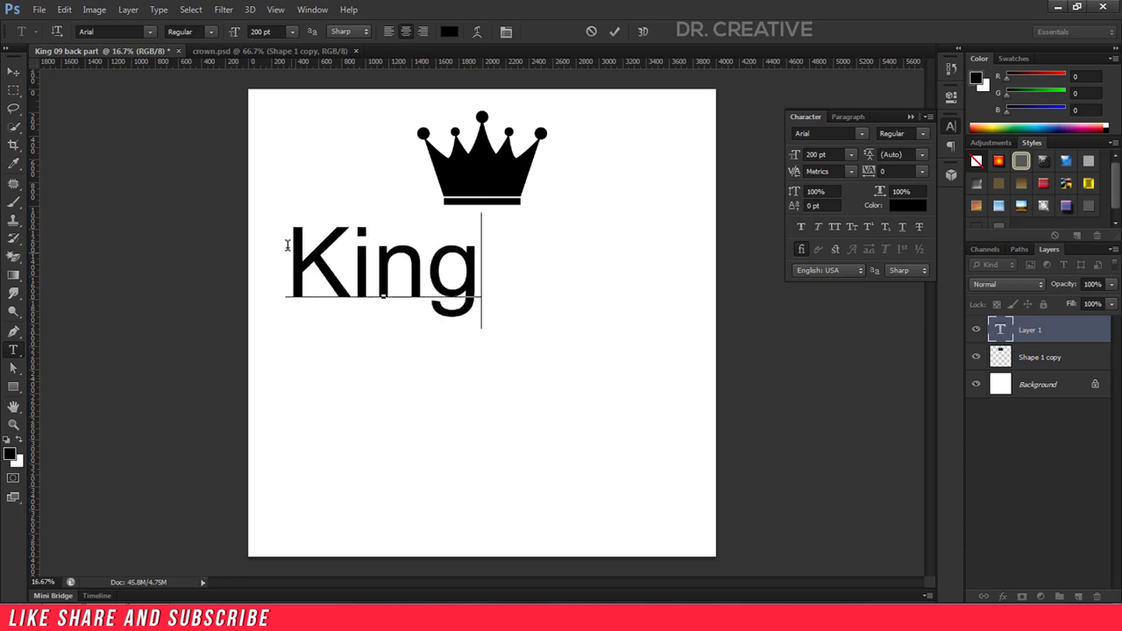
drag(287, 246, 622, 257)
drag(634, 331, 604, 324)
Set the KING text to the Blockletter font at 210 pt and commit it
click(862, 133)
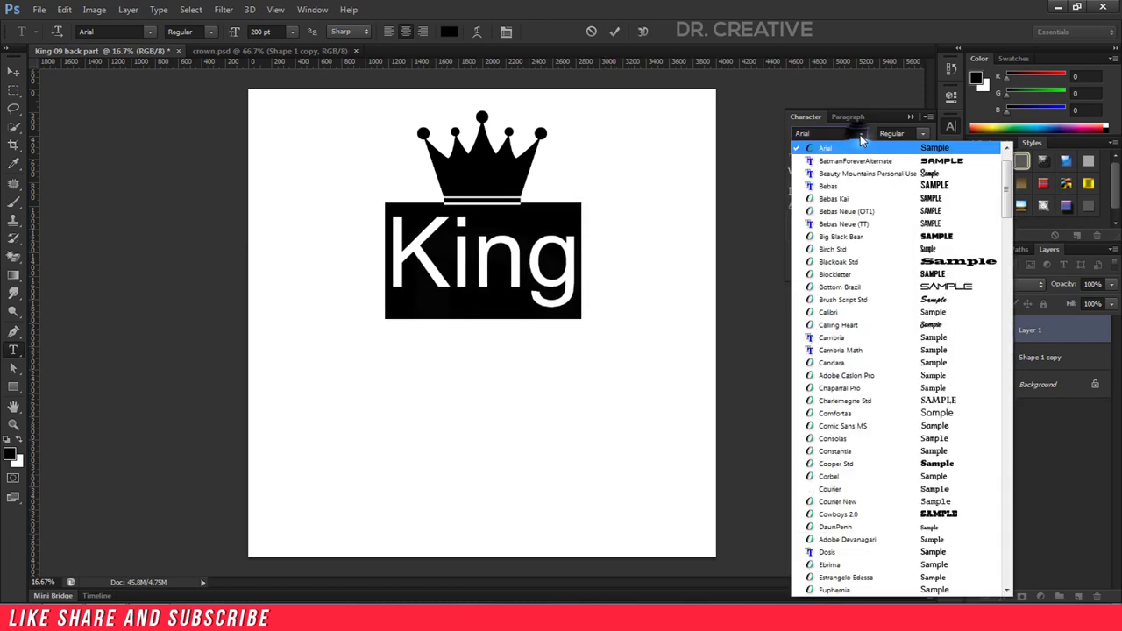
click(838, 131)
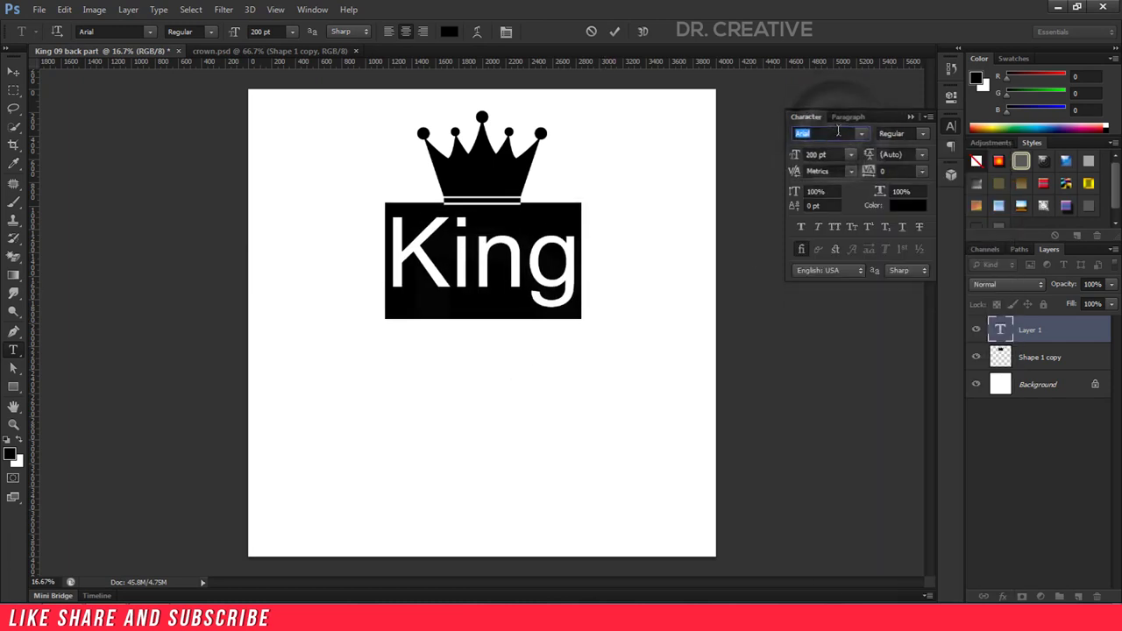
text(Batman)
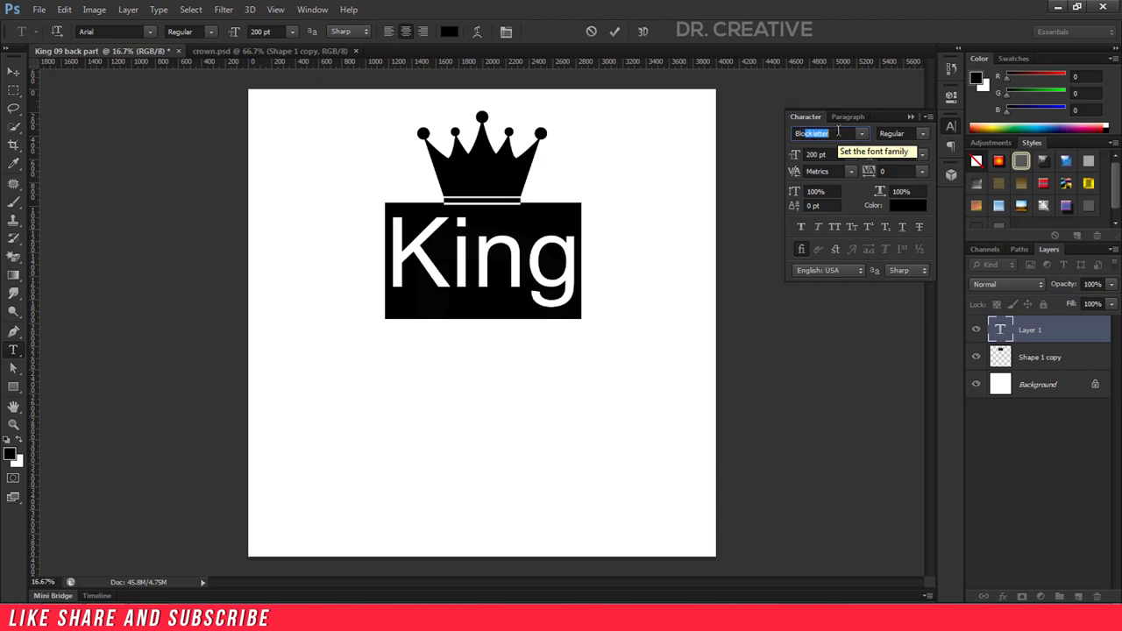
key(Return)
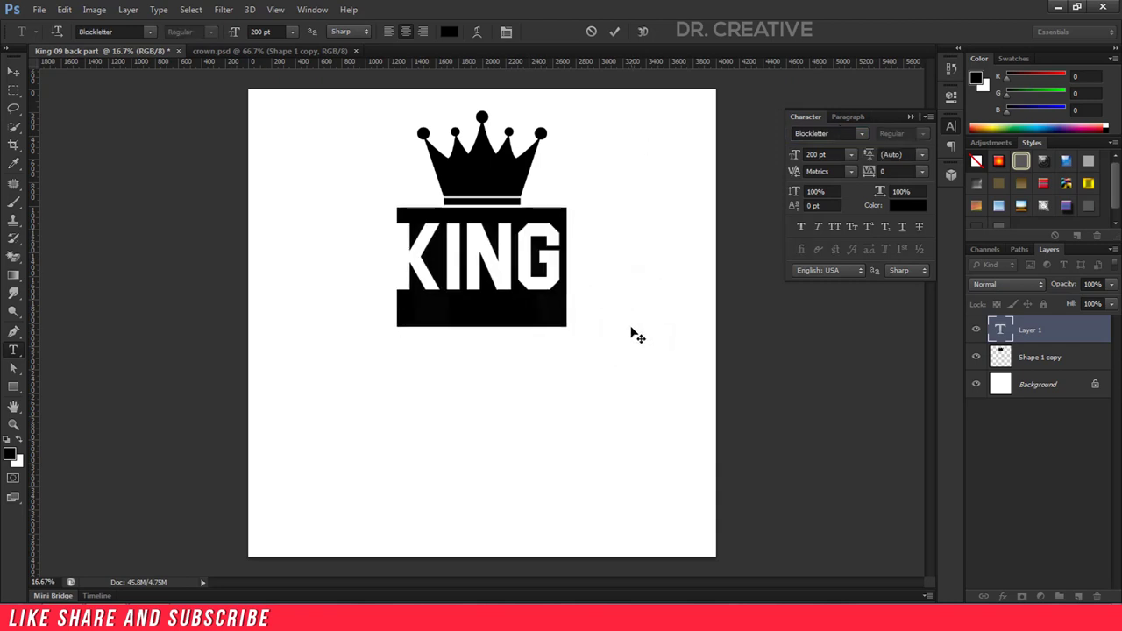
click(824, 154)
scroll(831, 154, up, 5)
scroll(831, 154, up, 5)
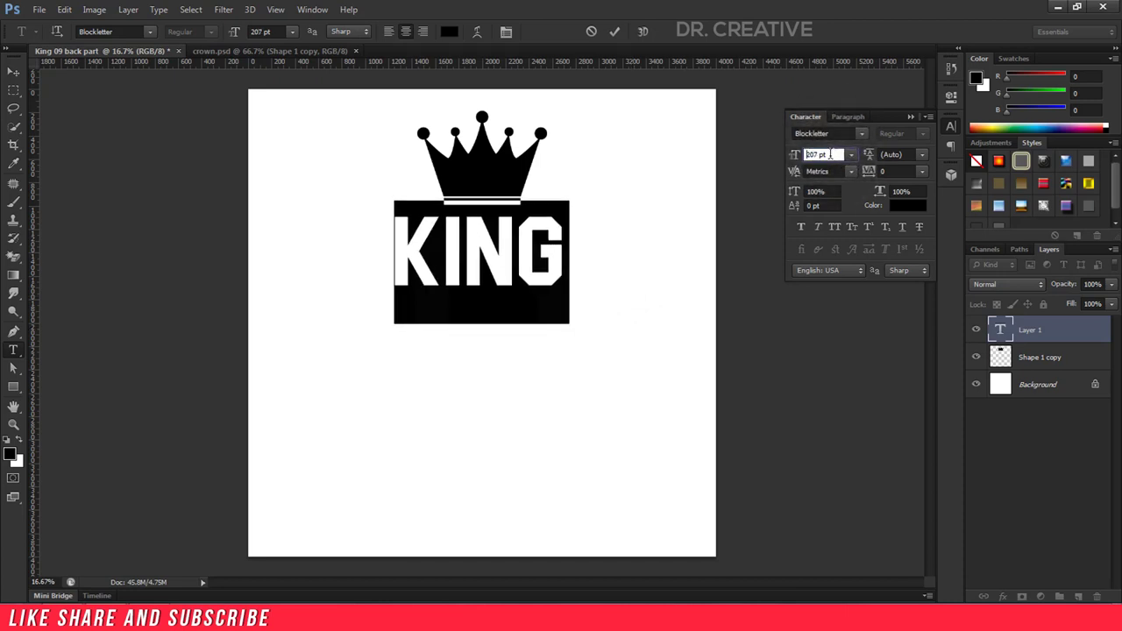
scroll(830, 154, up, 4)
key(Down)
key(Down)
key(Down)
key(Down)
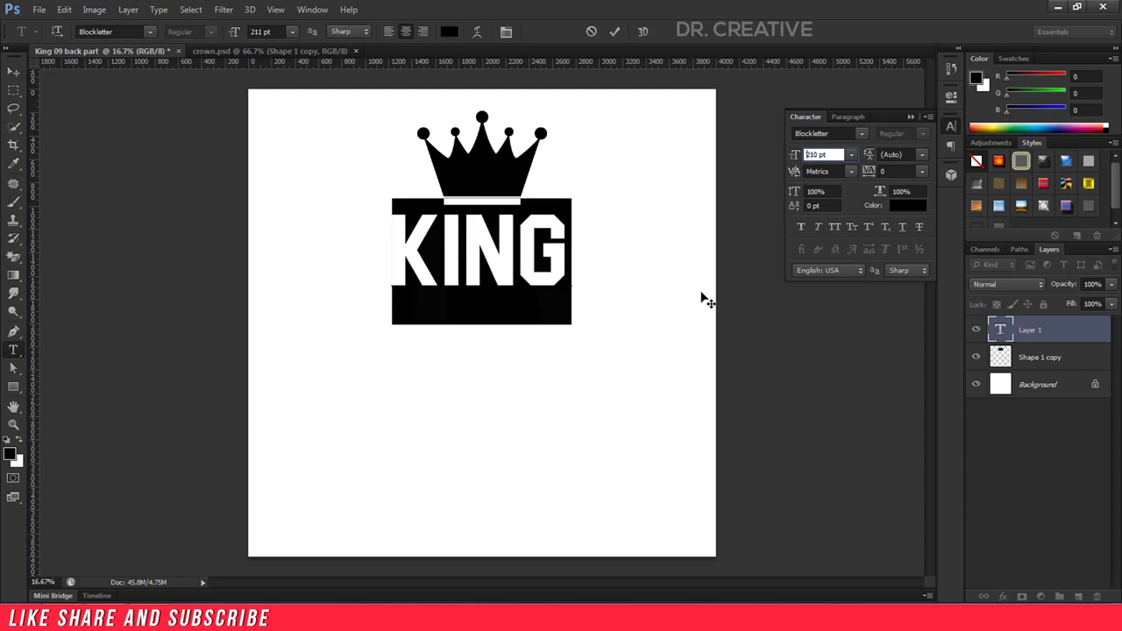
click(617, 35)
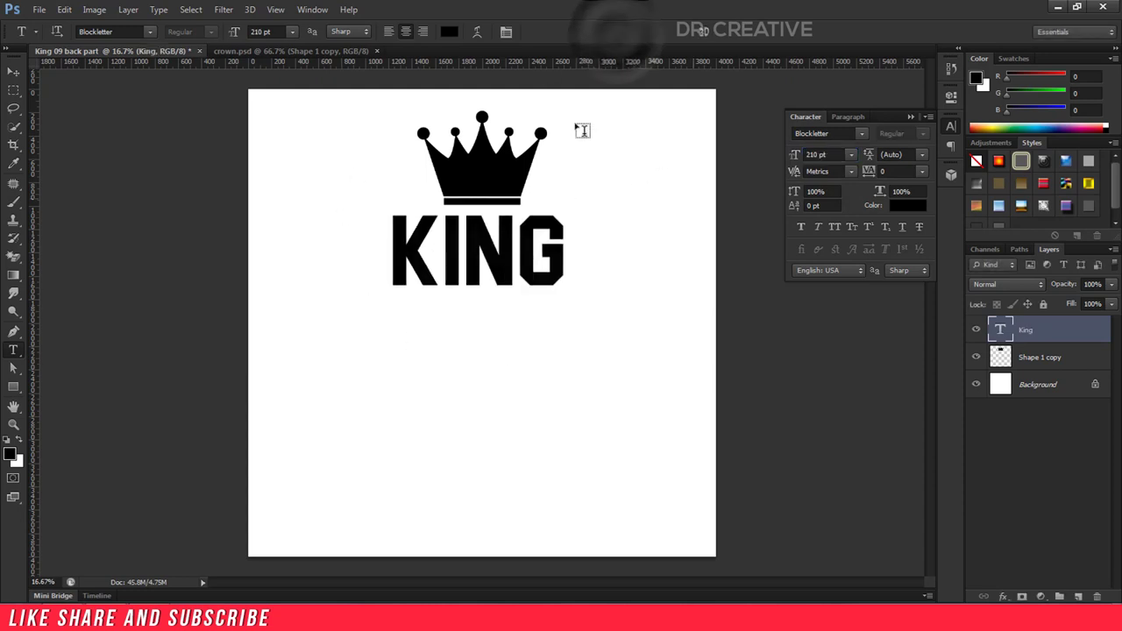
click(1087, 358)
Move the crown up-left and enlarge it to about 118%
click(13, 71)
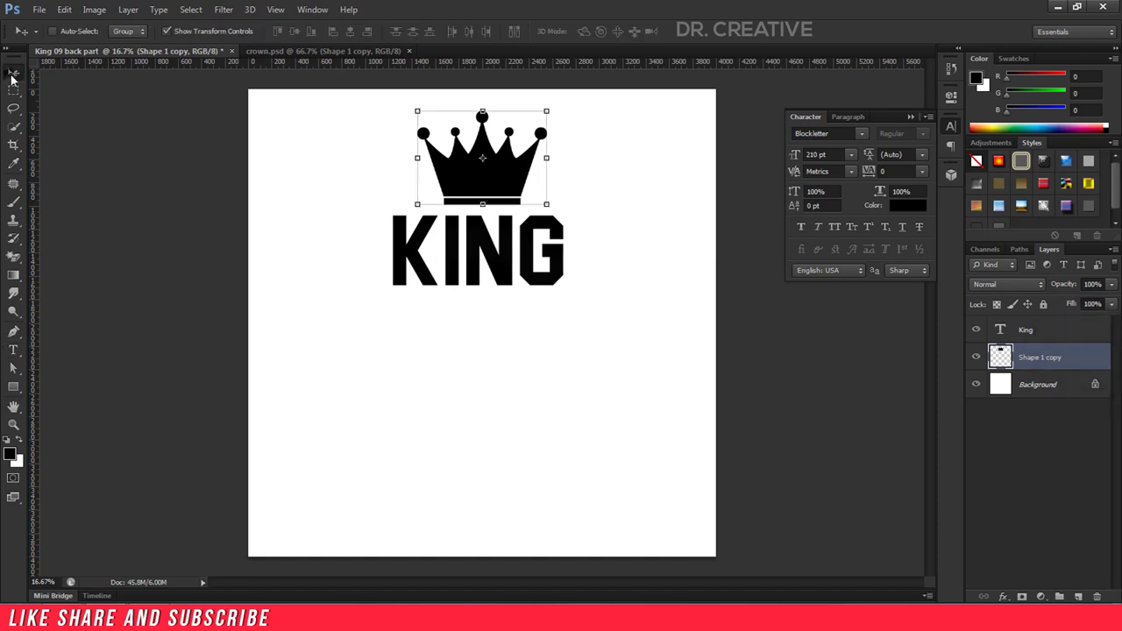
drag(491, 174, 466, 166)
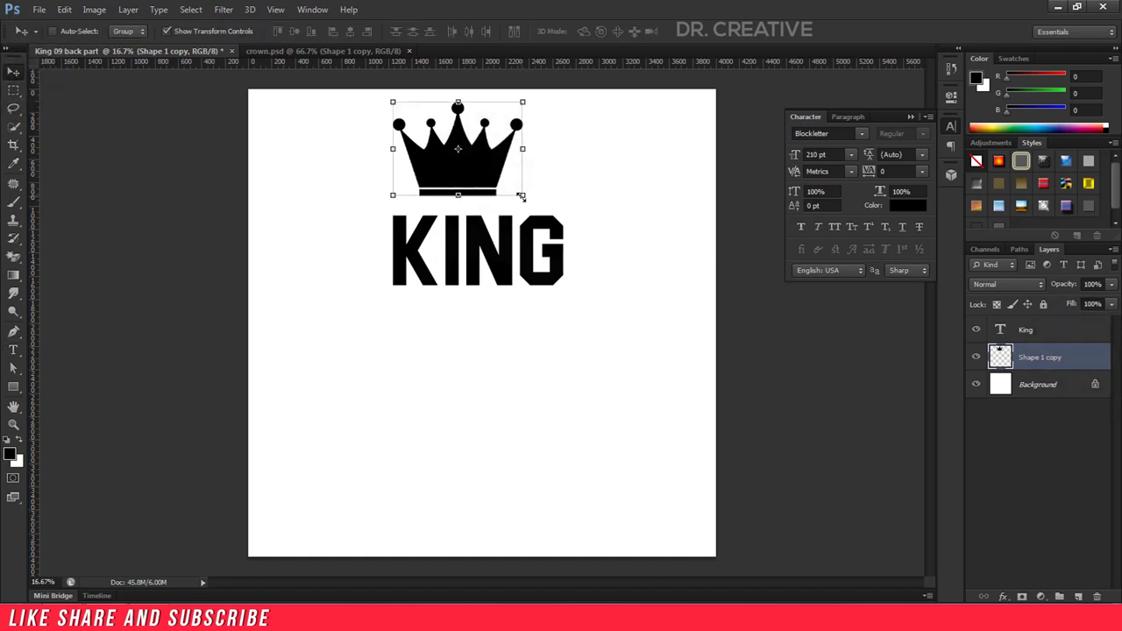
mouse_move(524, 199)
mouse_down()
mouse_move(545, 211)
mouse_move(516, 168)
mouse_up()
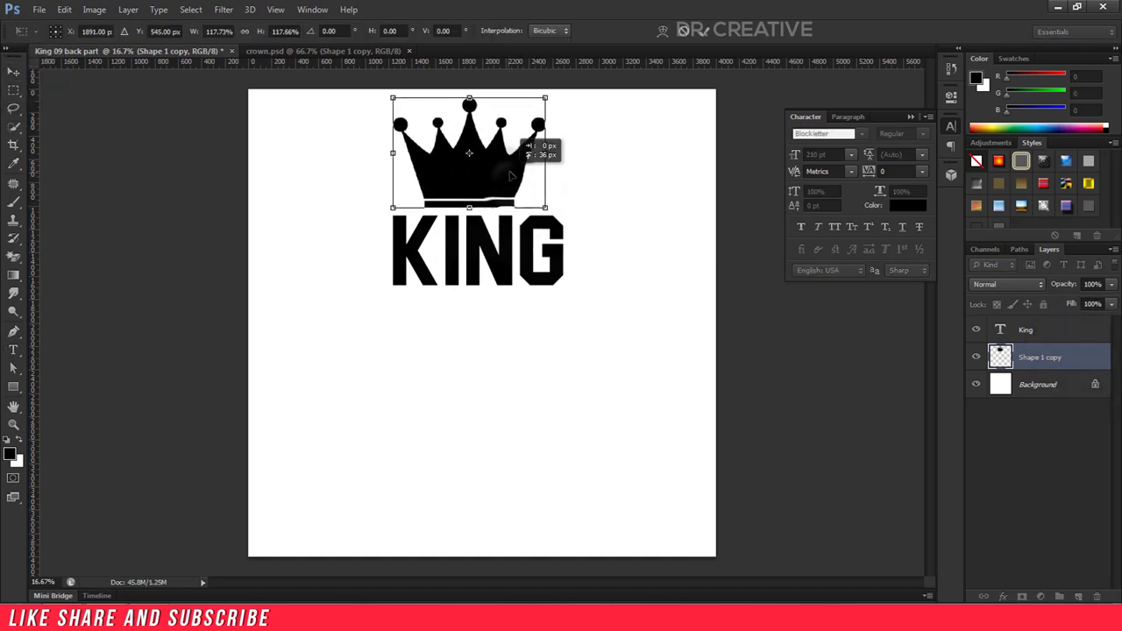
click(704, 33)
Nudge the crown slightly down above KING, then select the Background layer
ctrl+click(1052, 334)
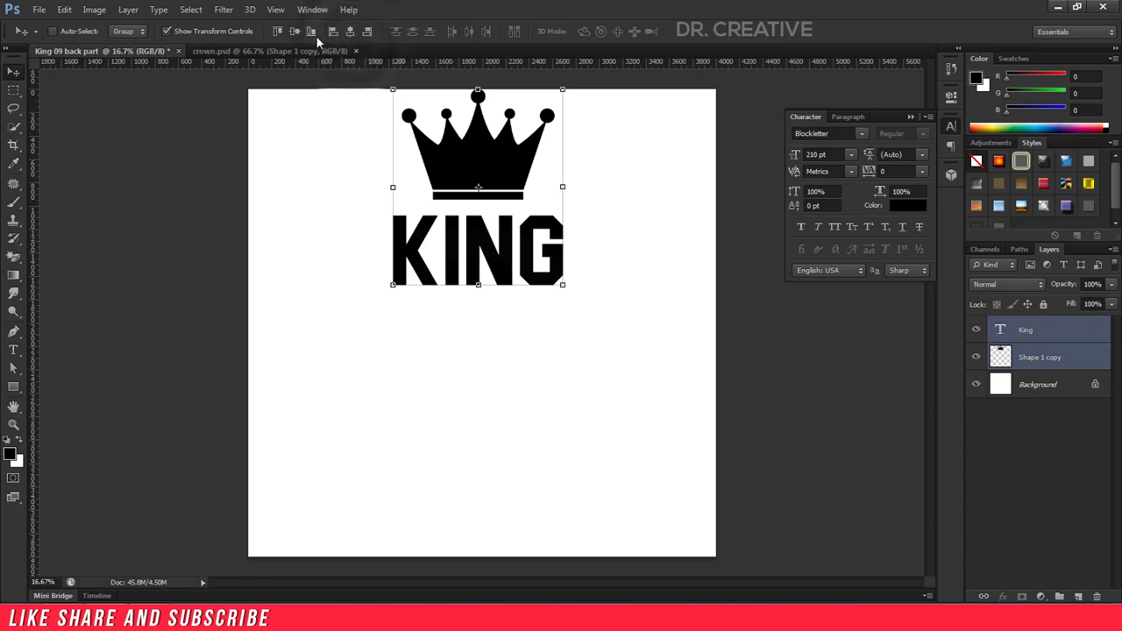
click(1035, 382)
click(1035, 329)
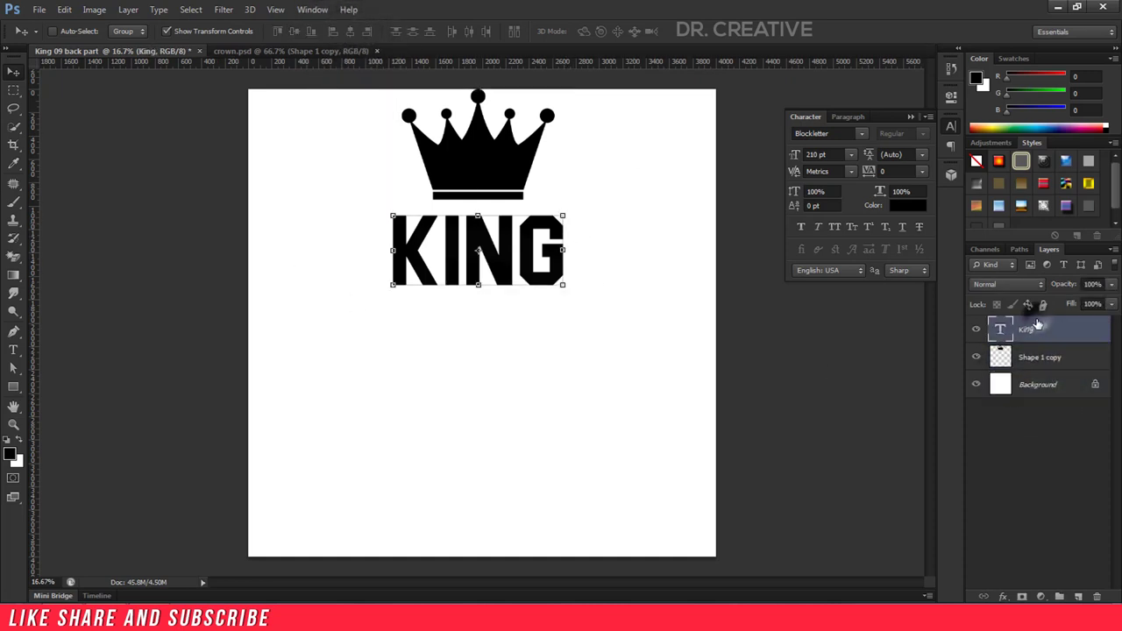
click(1052, 357)
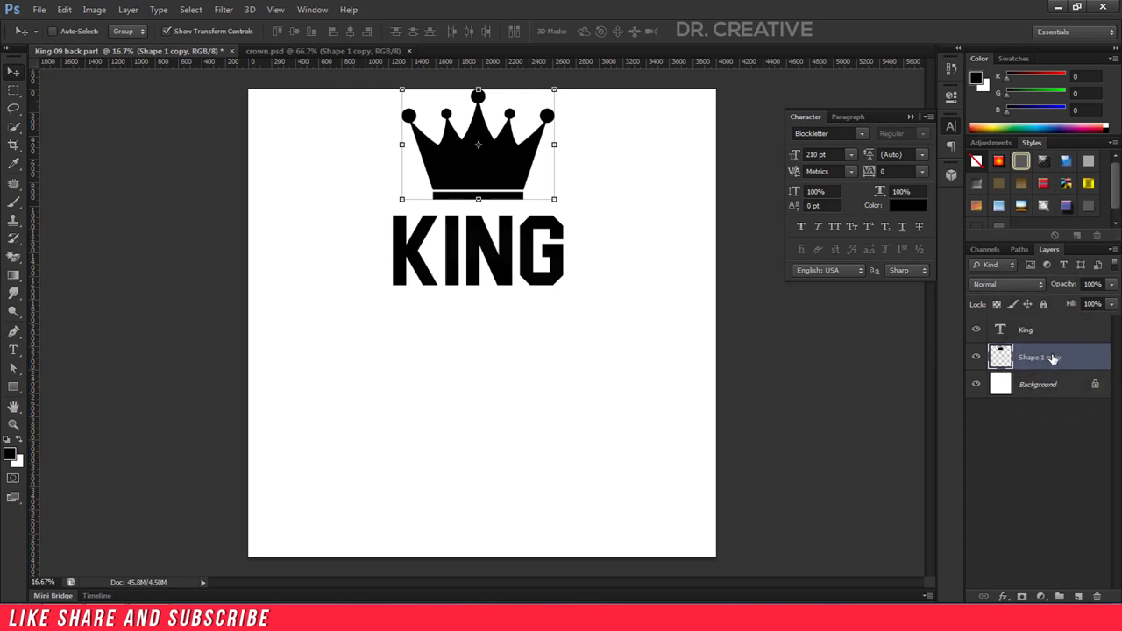
key(Down)
key(Down)
key(Down)
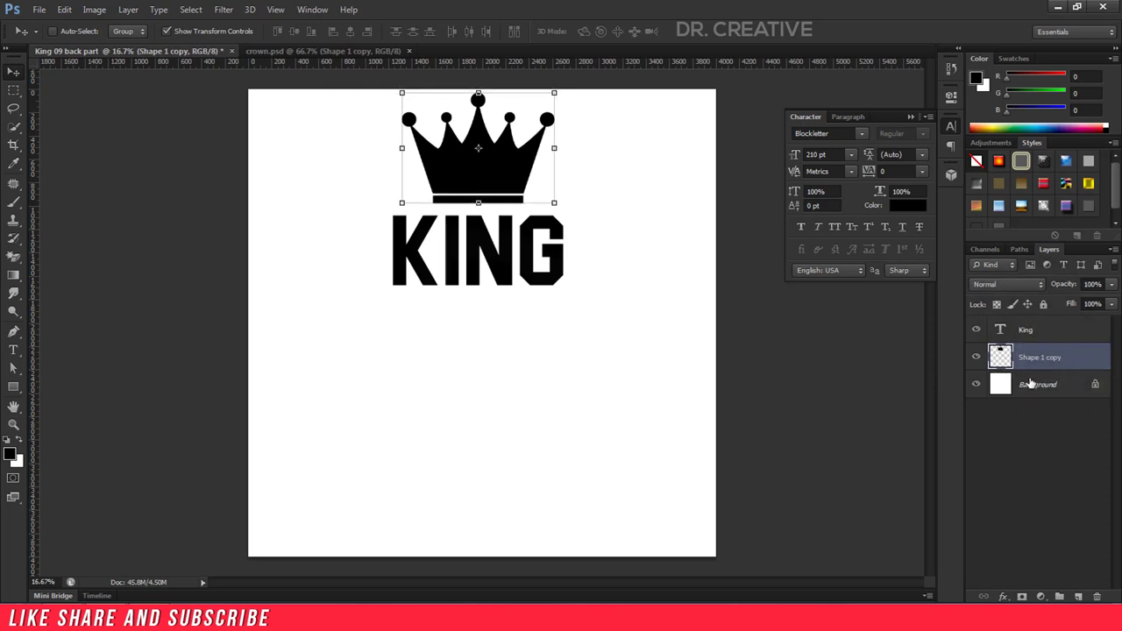
click(1034, 386)
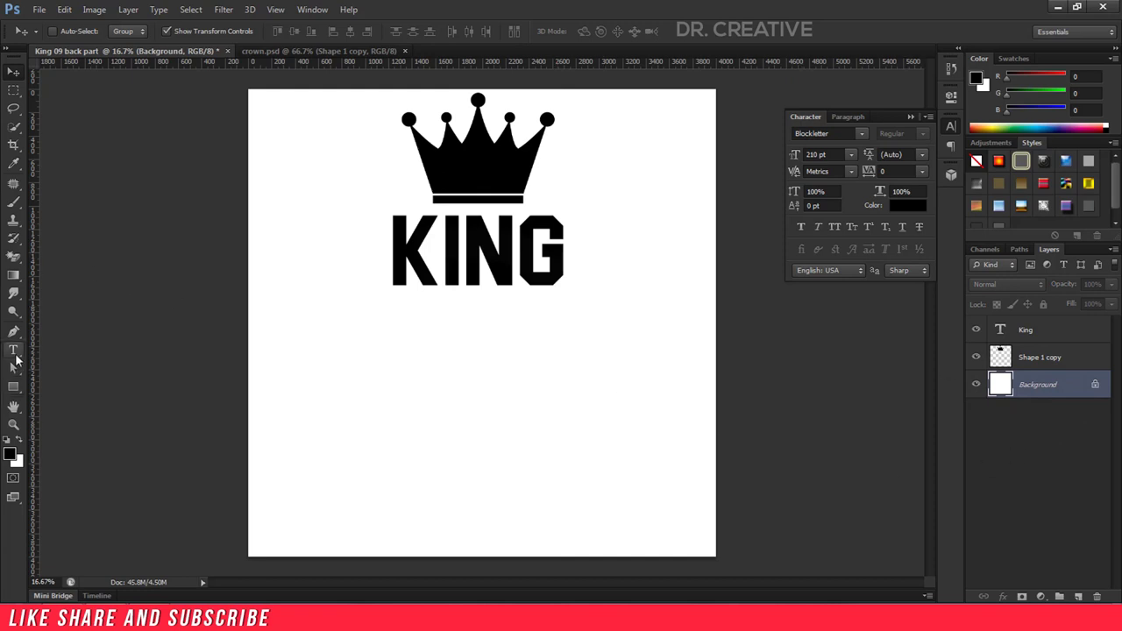
Type 09 as a new text layer and centre it under KING
click(15, 353)
click(416, 377)
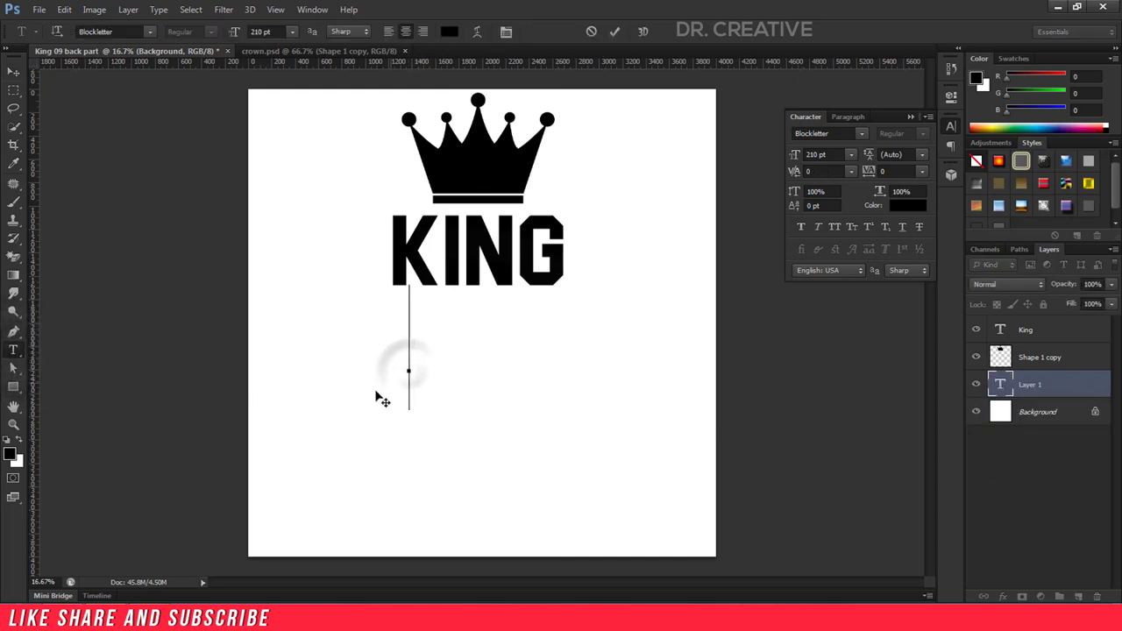
text(09)
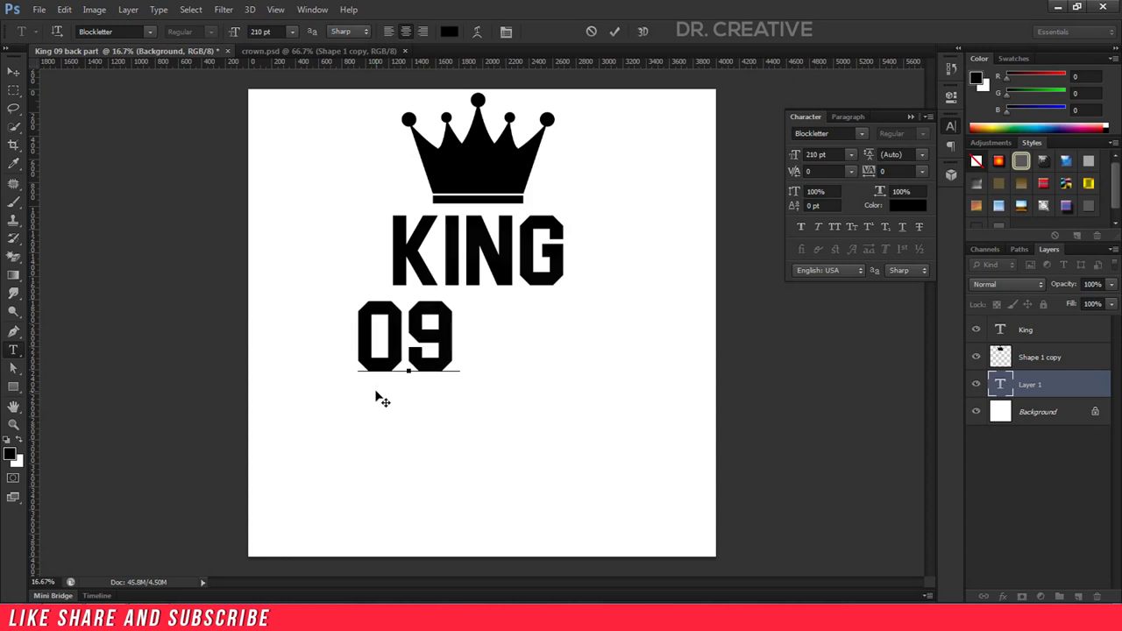
drag(403, 443, 446, 463)
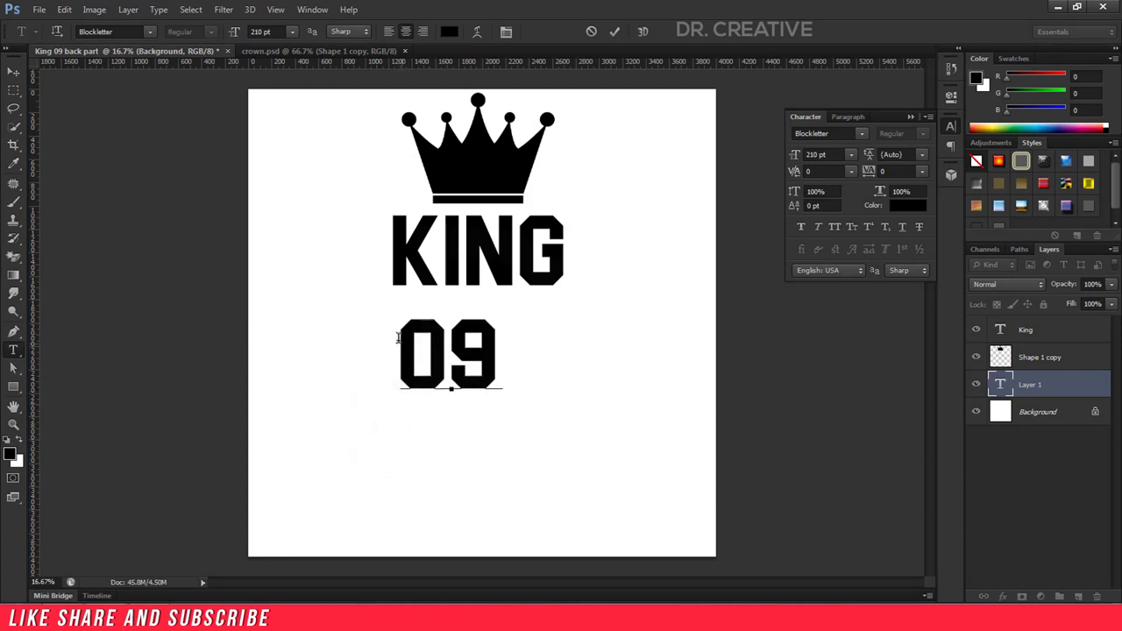
drag(478, 352, 448, 354)
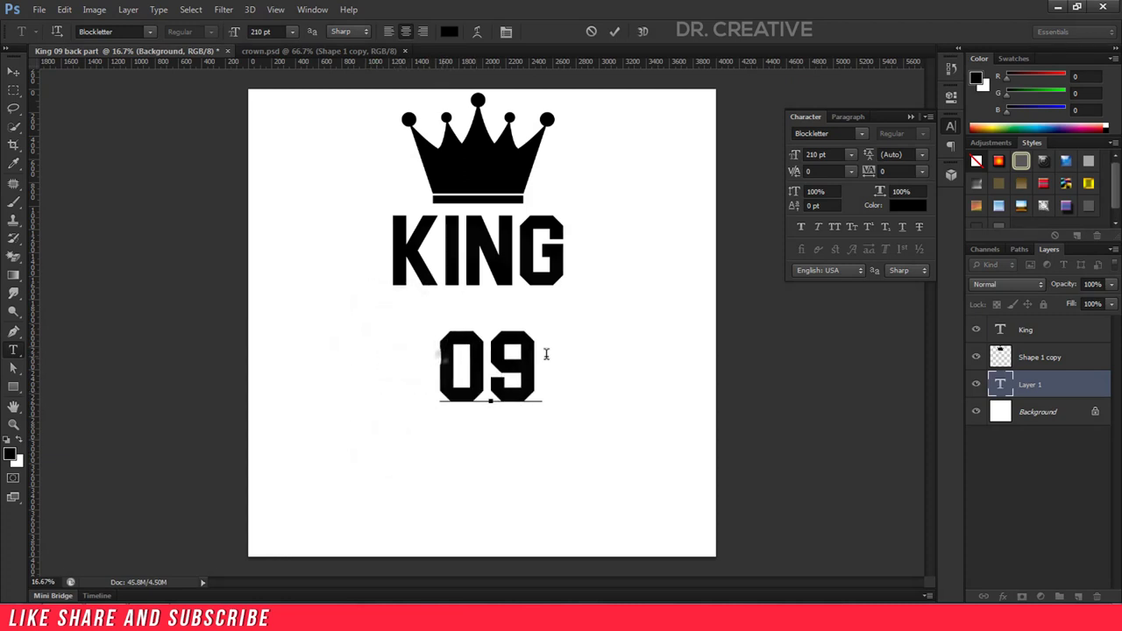
Resize the 09 text to about 447 pt and move it below KING
key(ctrl+a)
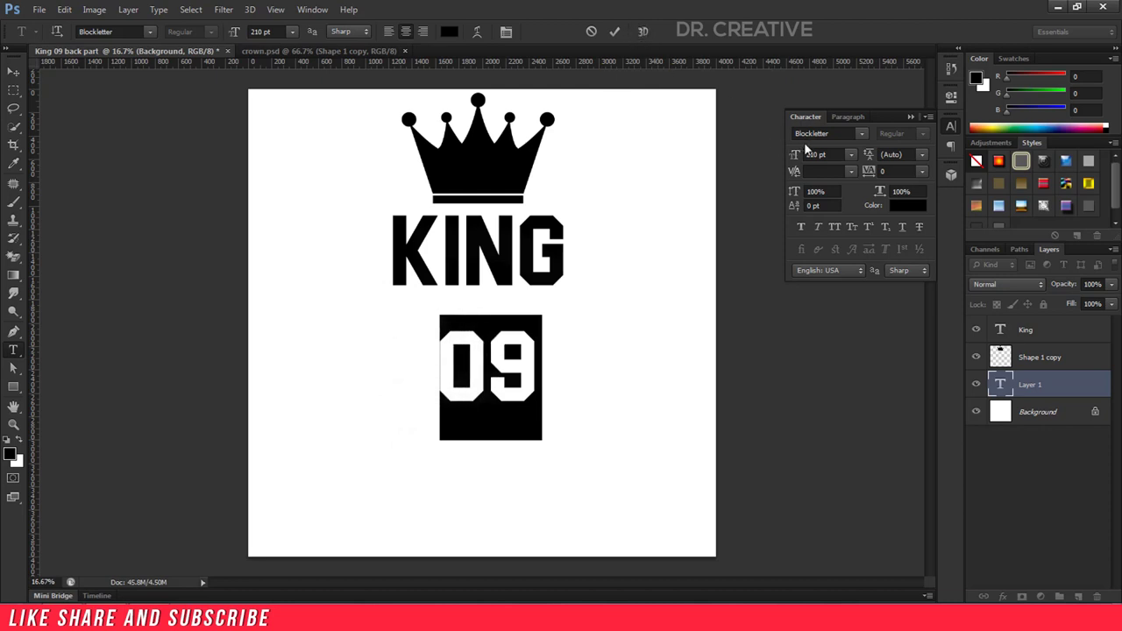
scroll(837, 154, up, 15)
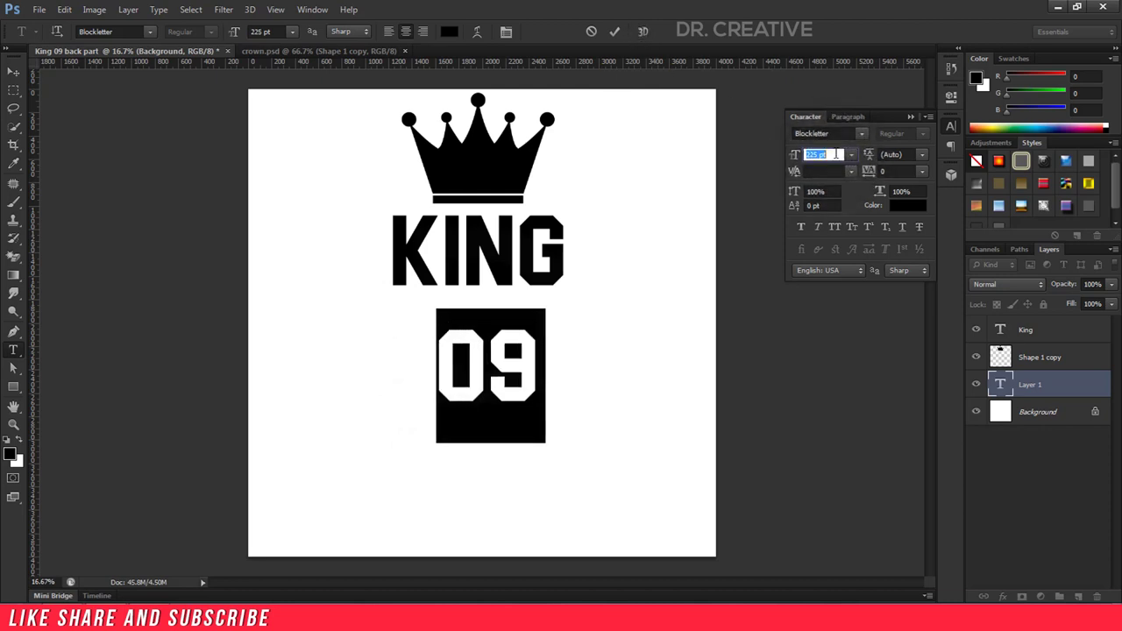
text(500)
key(Return)
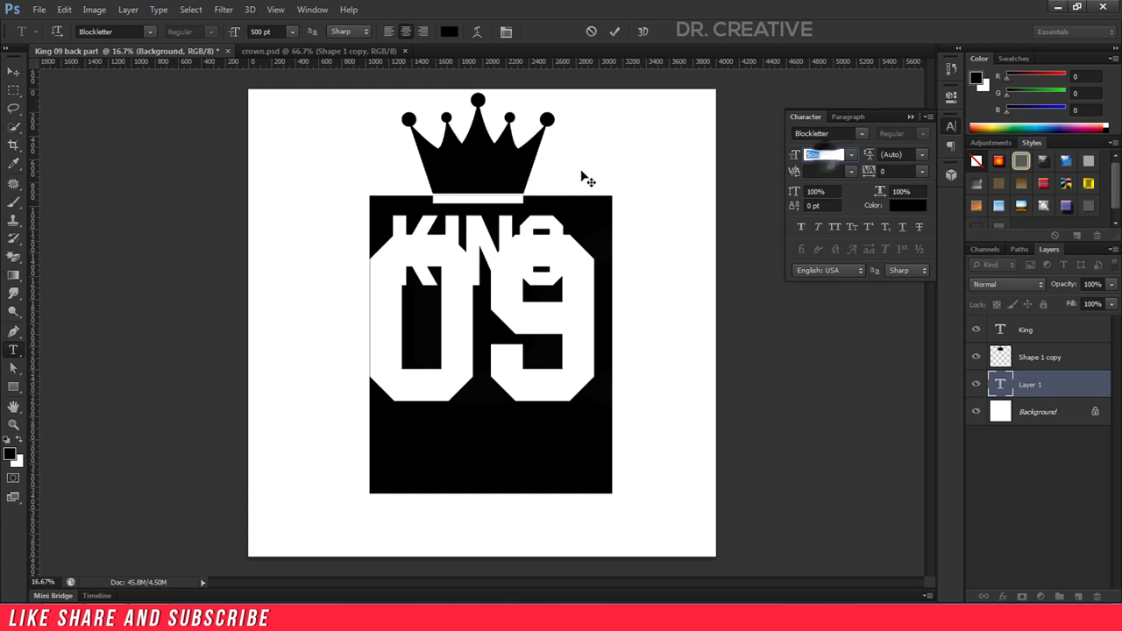
text(450)
key(Return)
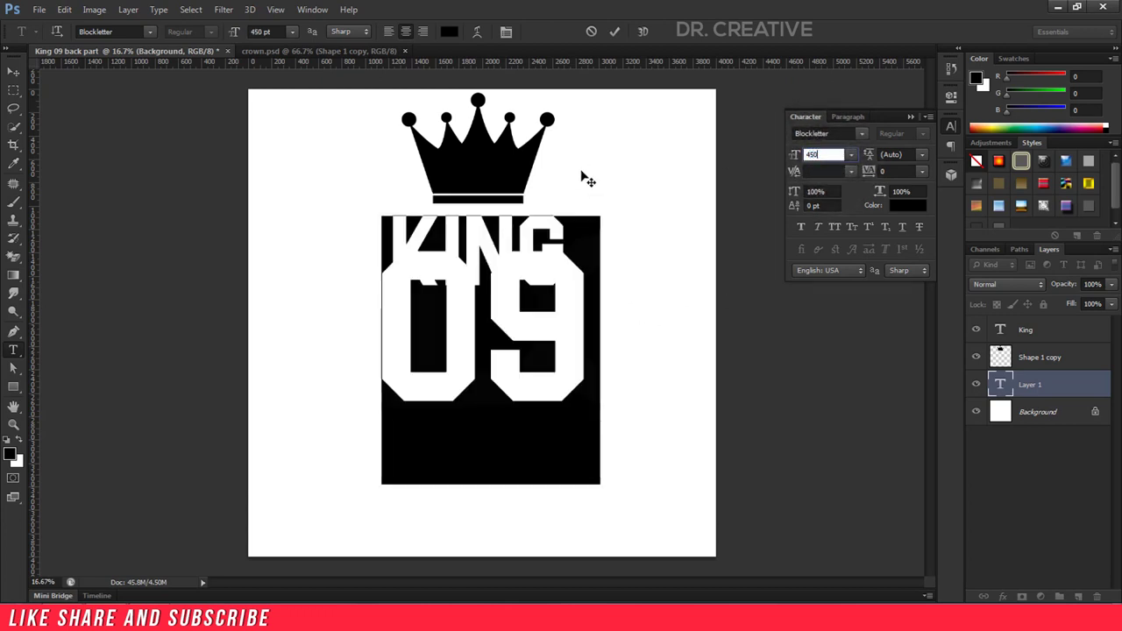
key(Down)
key(Down)
key(Down)
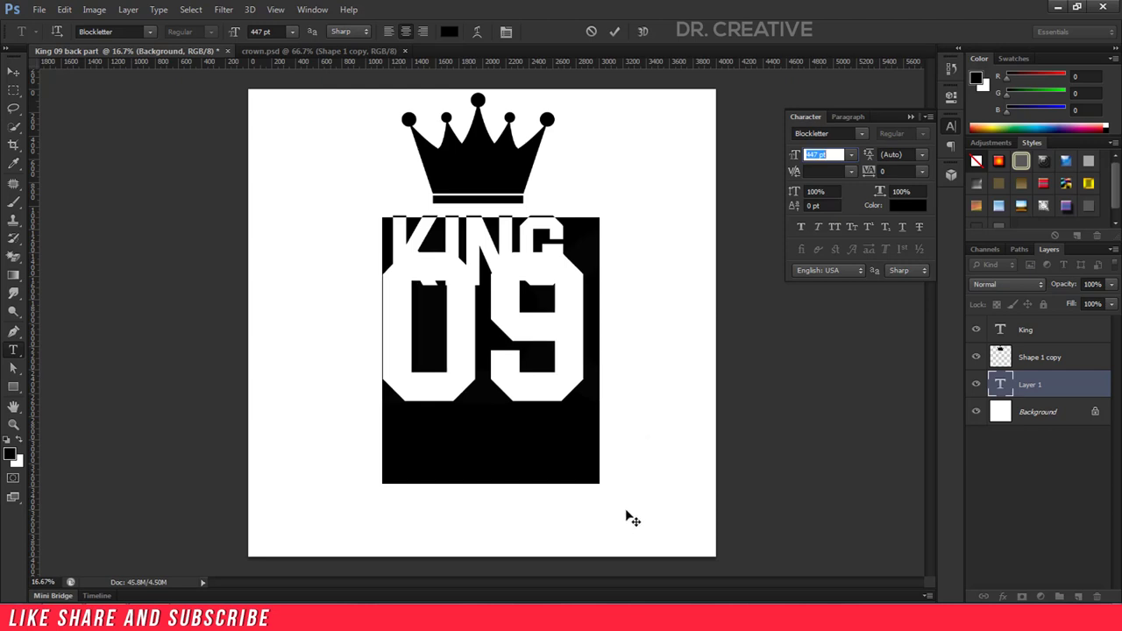
drag(624, 569, 640, 549)
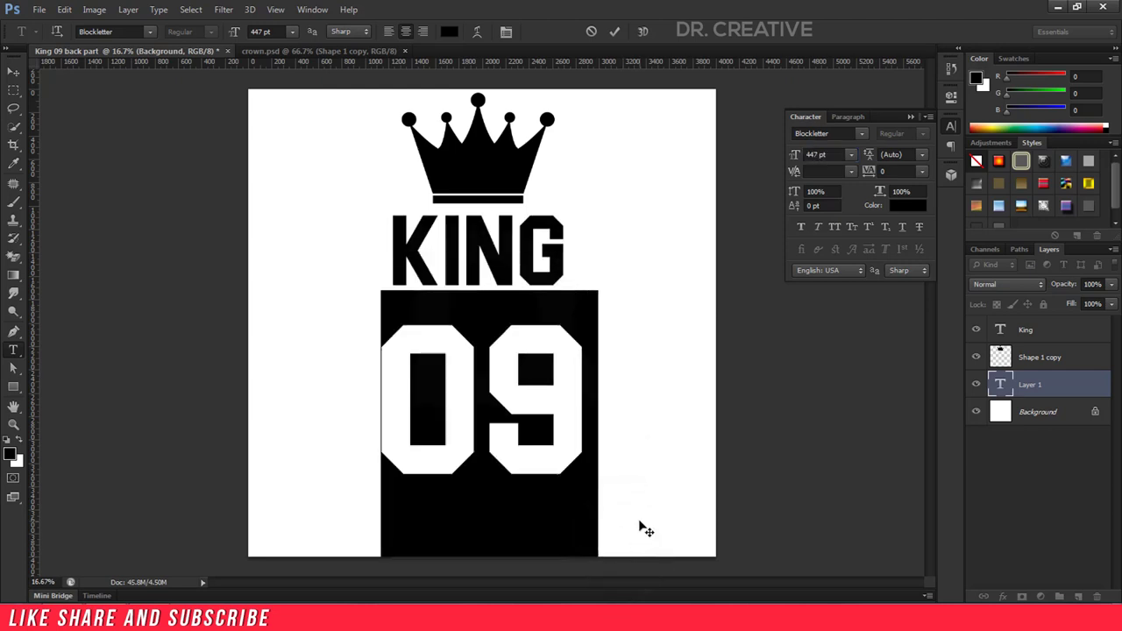
Enlarge the 09 text to 600 pt and commit the edit
click(834, 155)
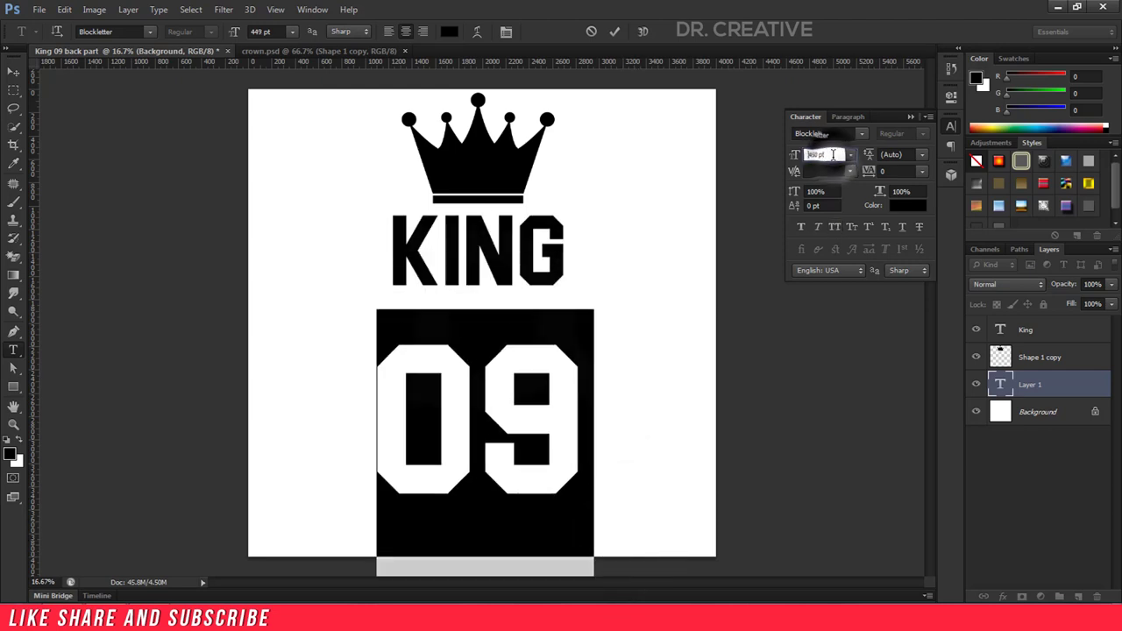
key(Up)
key(Up)
key(Up)
key(Up)
key(Up)
key(Up)
key(Up)
key(Up)
key(Up)
key(Up)
key(Up)
key(Up)
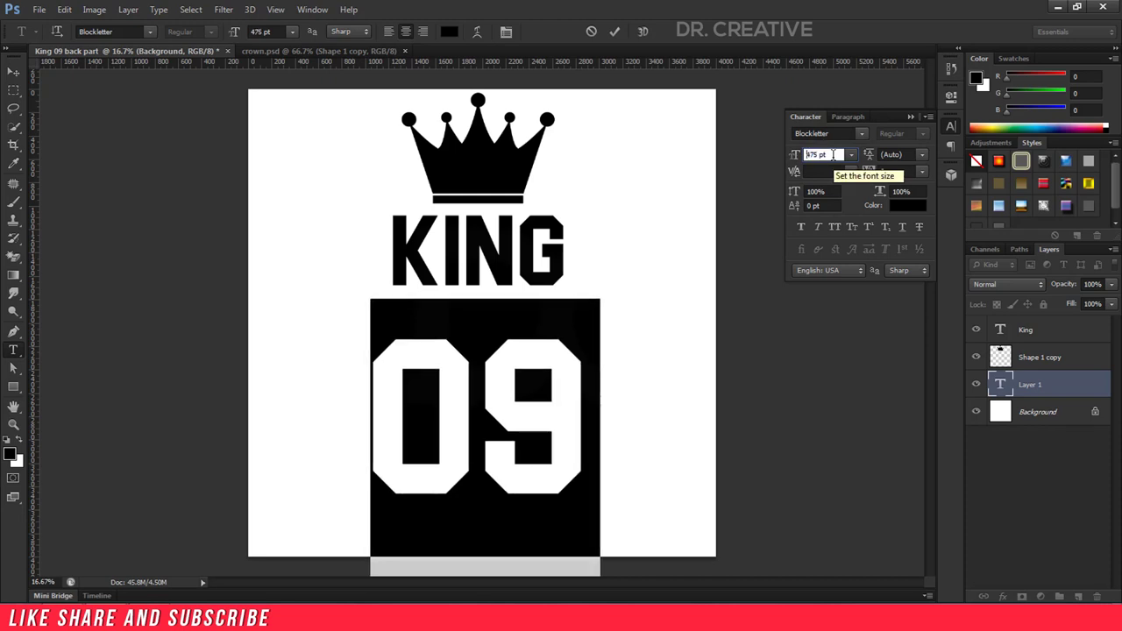
key(Up)
key(Up)
key(Up)
key(Up)
key(Up)
key(Up)
key(Up)
key(Up)
key(Up)
key(Up)
key(Up)
key(Up)
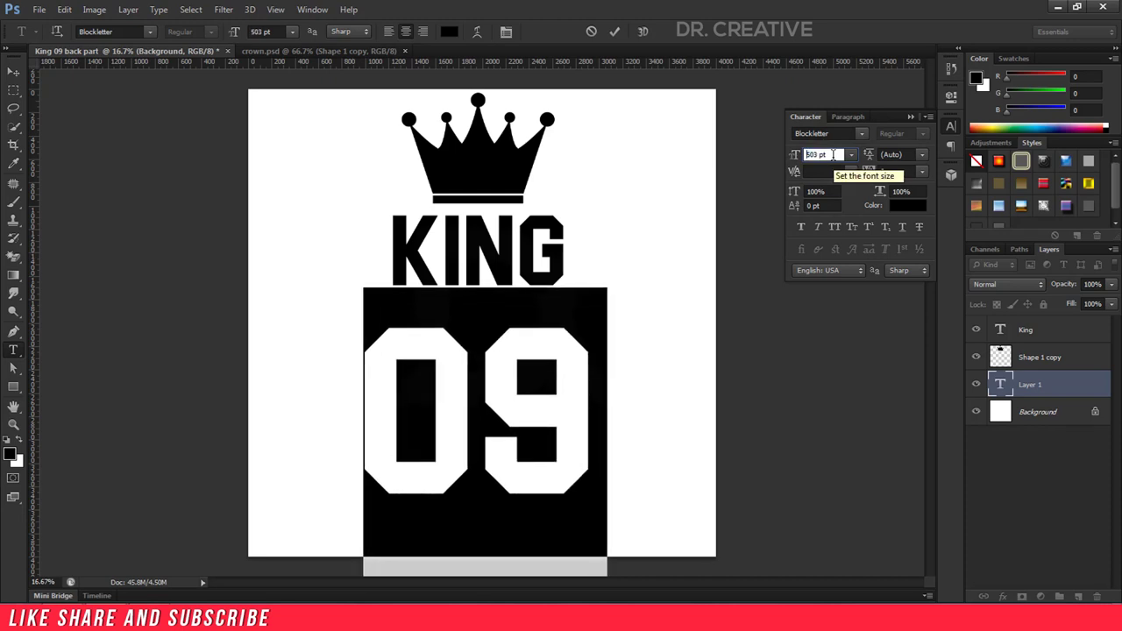
key(Up)
key(Up)
key(Up)
key(Up)
key(Up)
key(Up)
key(Up)
key(Up)
key(Up)
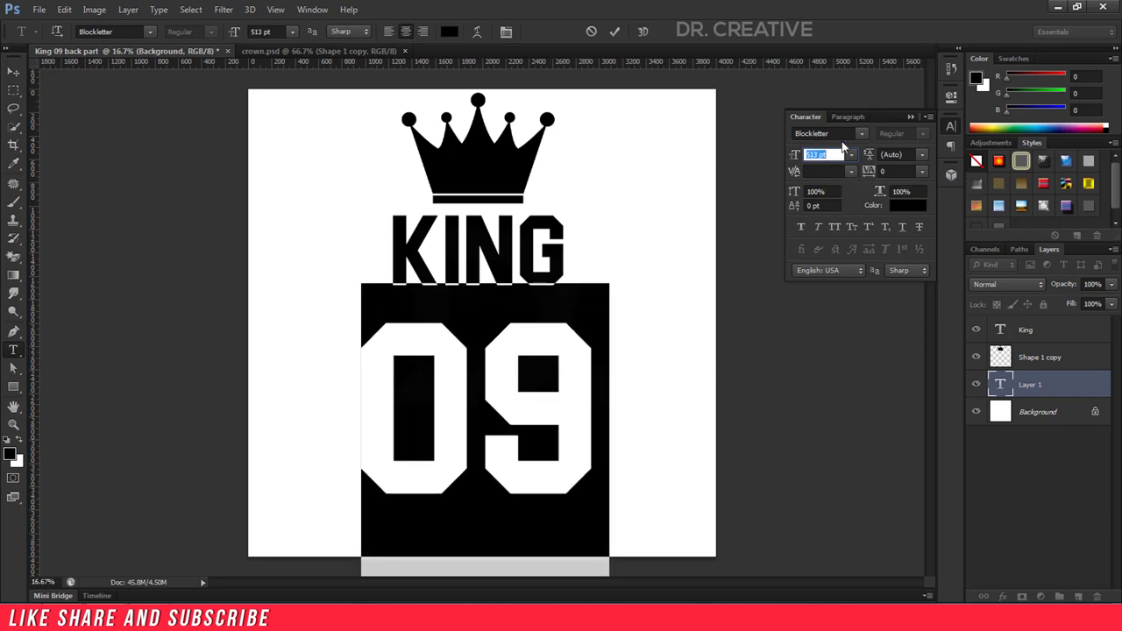
text(600)
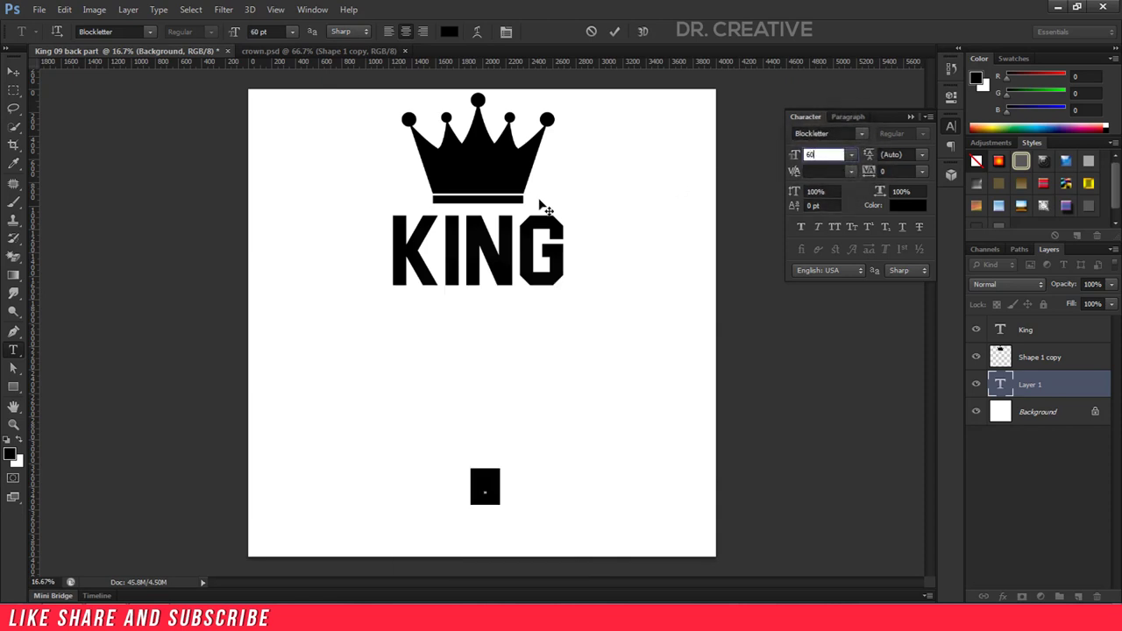
click(615, 33)
Move 09 lower on the page and shift KING down toward it
key(v)
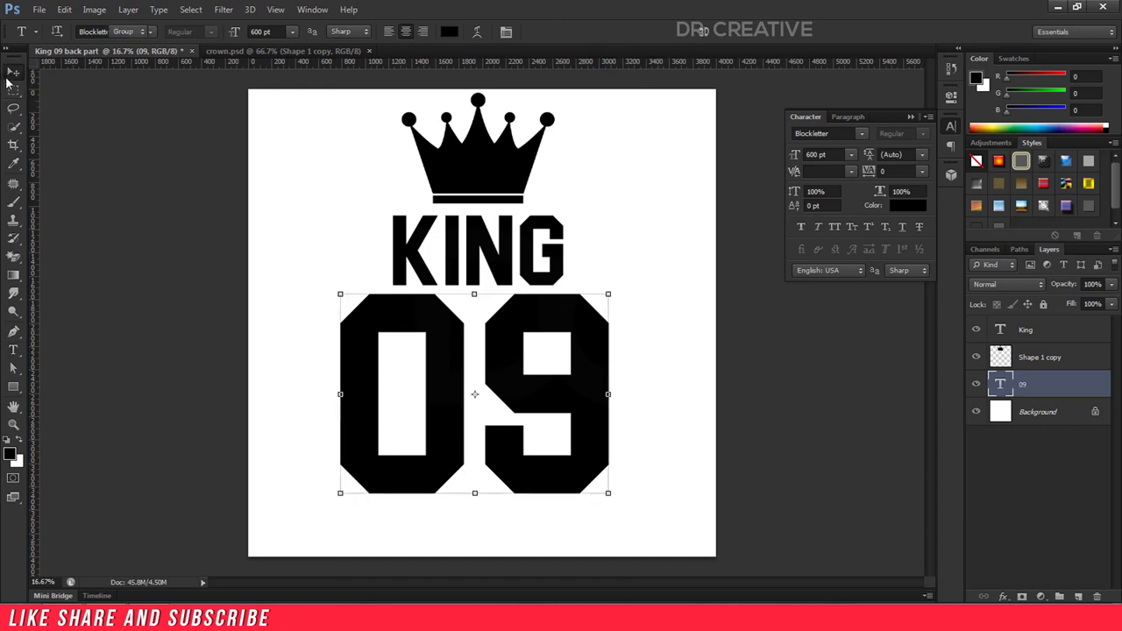
drag(545, 429, 533, 469)
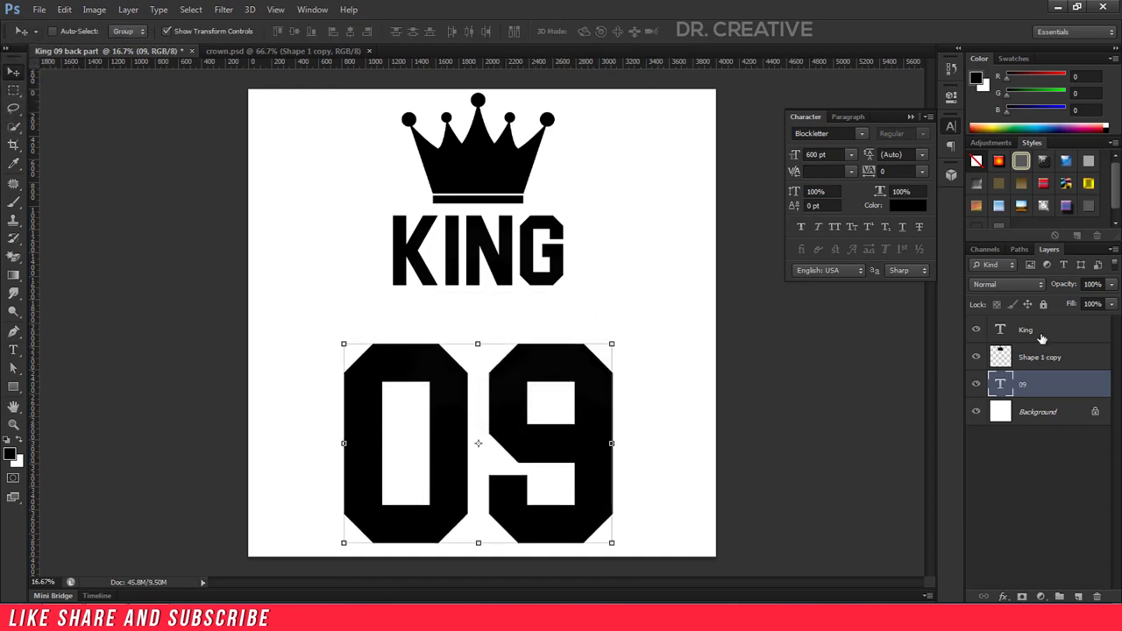
click(1041, 333)
mouse_move(509, 261)
mouse_down()
mouse_move(493, 288)
mouse_move(501, 300)
mouse_move(512, 287)
mouse_up()
Enlarge KING from 225 pt up to 333 pt and drag a vertical guide onto the page
click(13, 351)
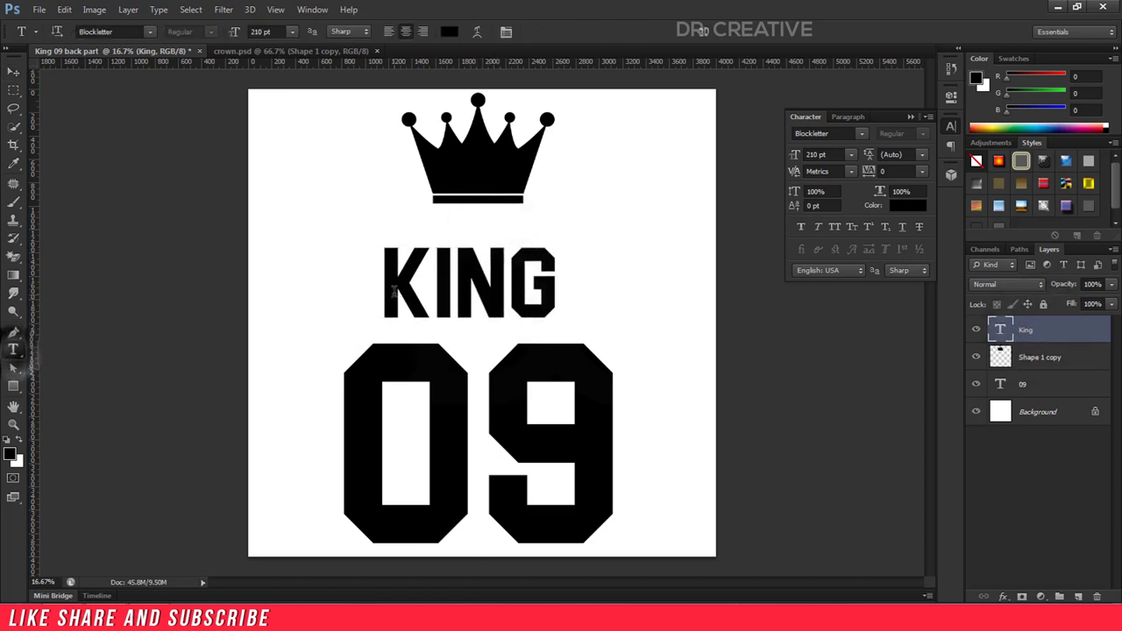
click(613, 283)
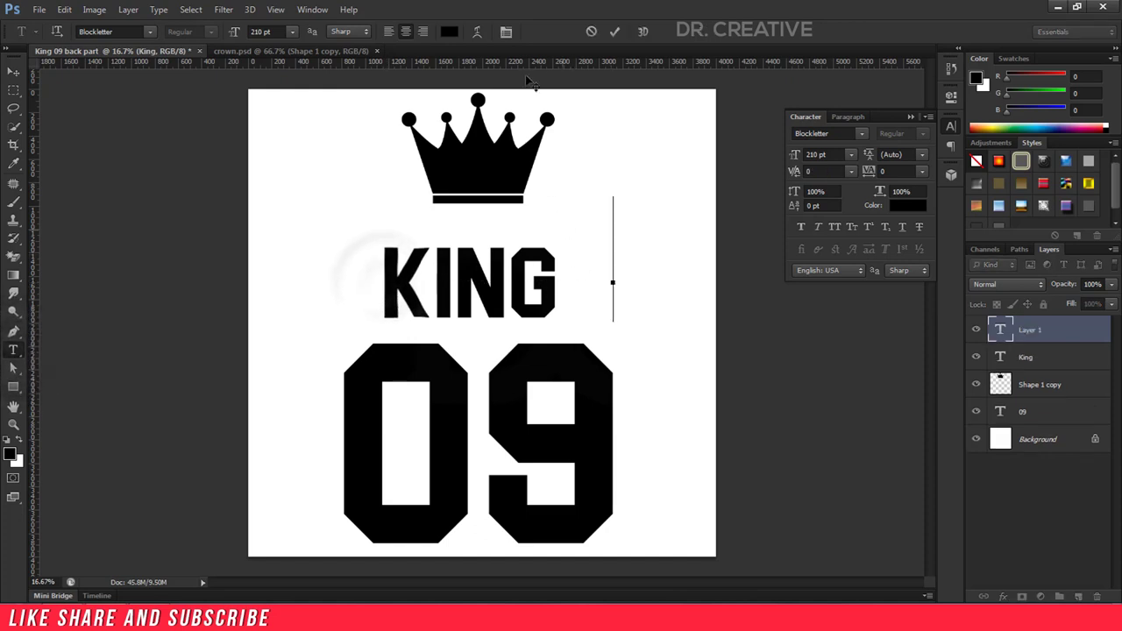
click(591, 31)
key(Return)
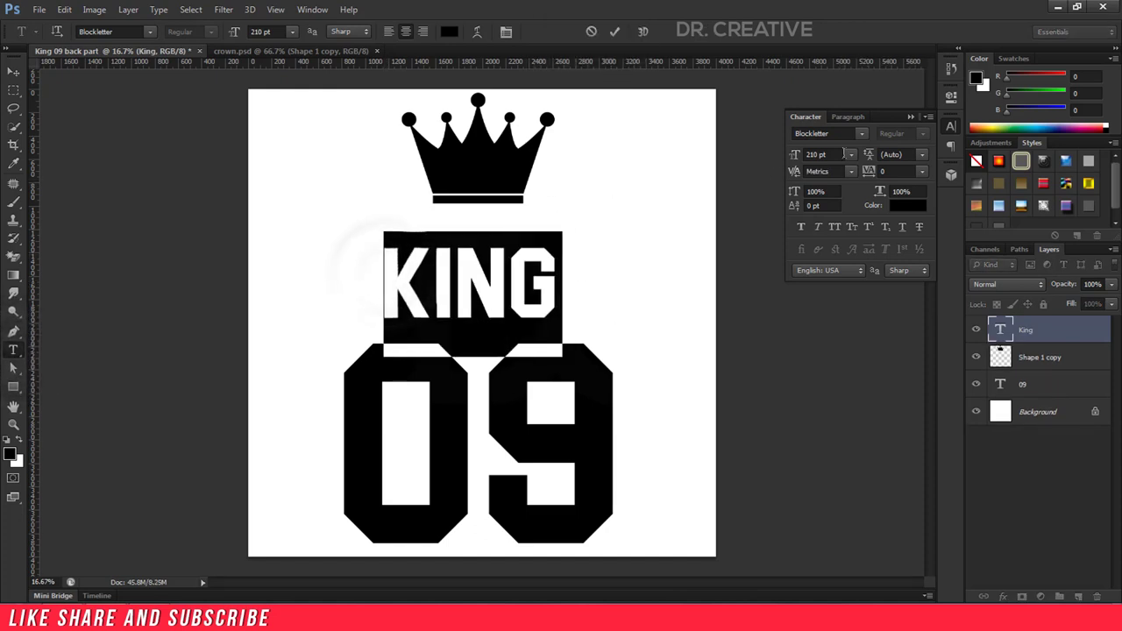
text(225)
key(Return)
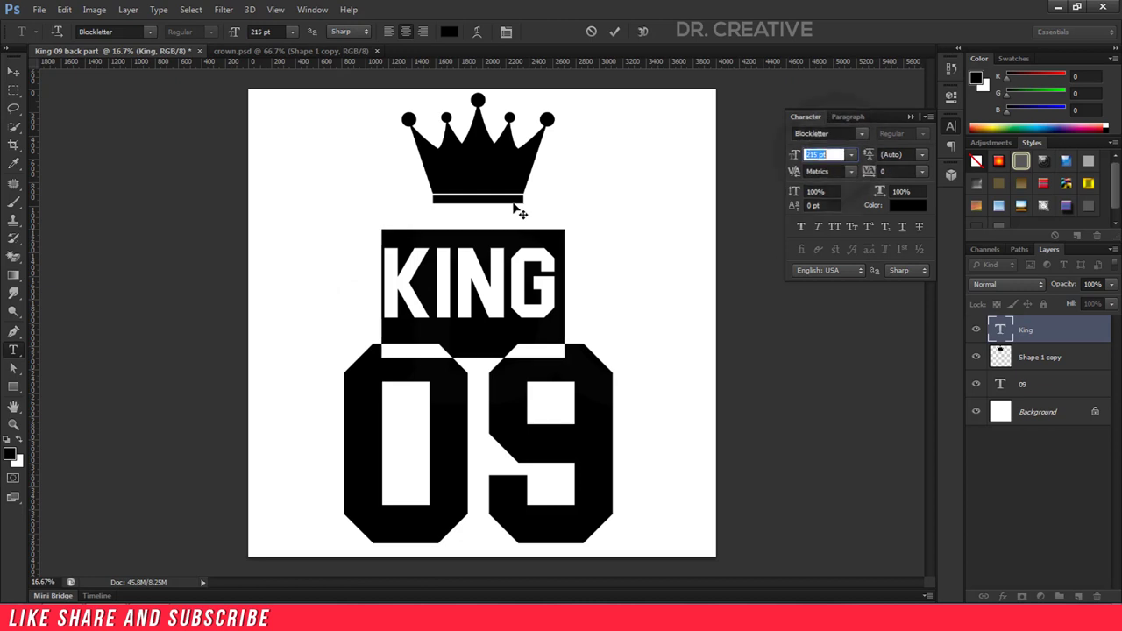
key(Up)
key(Up)
key(Up)
key(Up)
key(Up)
key(Up)
key(Up)
key(Up)
key(Up)
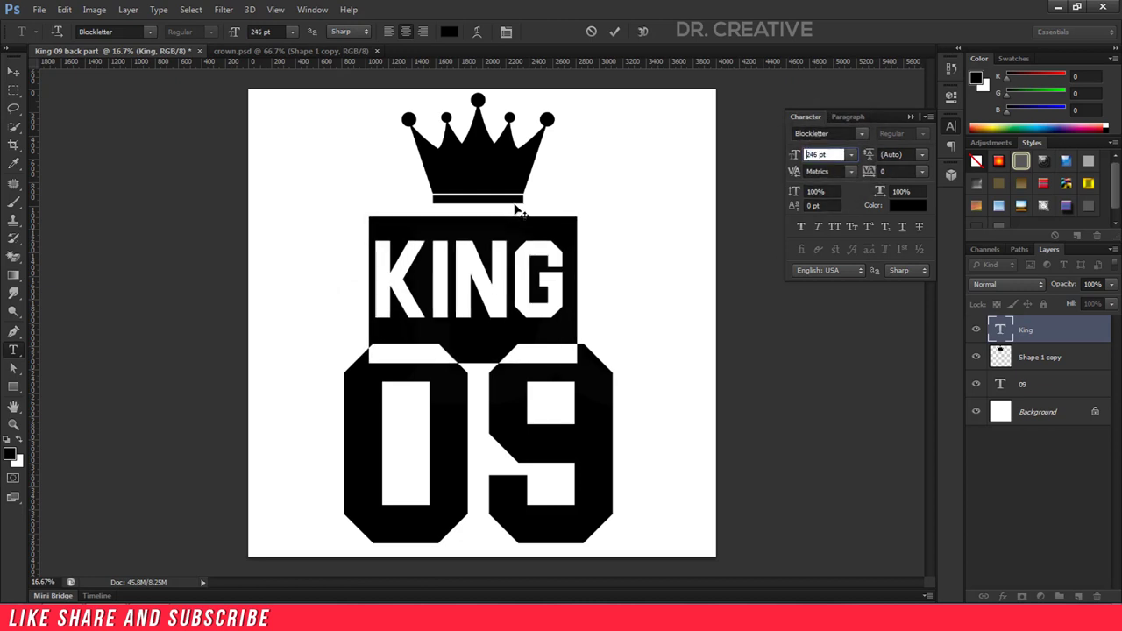
key(Up)
key(Up)
key(Up)
key(Up)
key(Up)
key(Up)
key(Up)
key(Up)
key(Up)
key(Up)
key(Up)
key(Up)
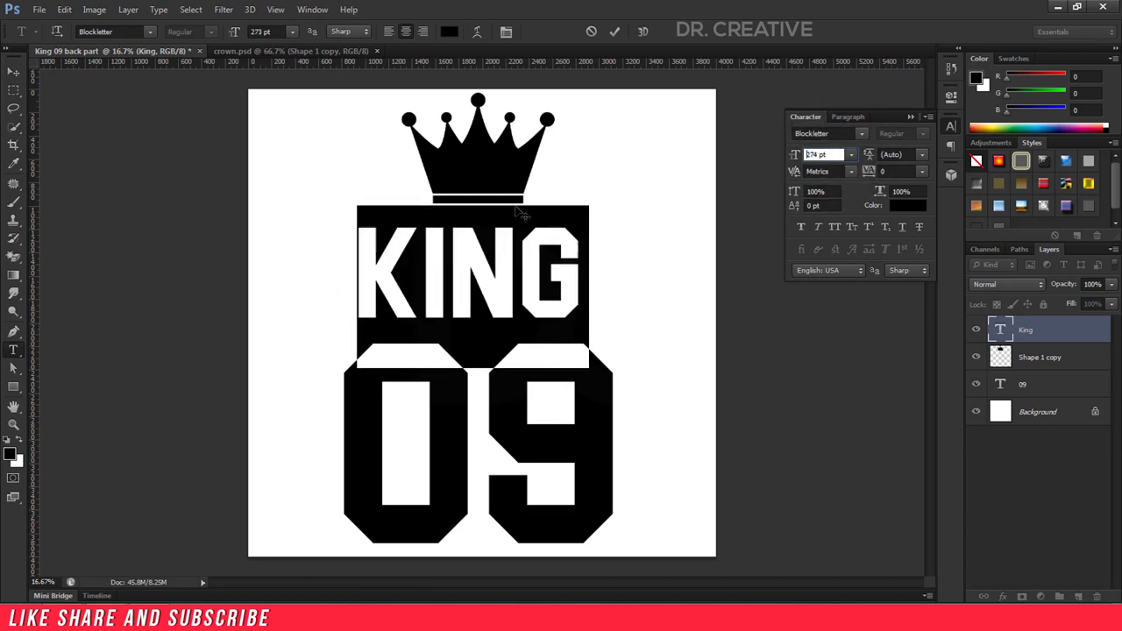
key(Up)
key(Up)
key(Up)
key(Up)
key(Up)
key(Up)
key(Up)
key(Up)
key(Up)
key(Up)
key(Up)
key(Up)
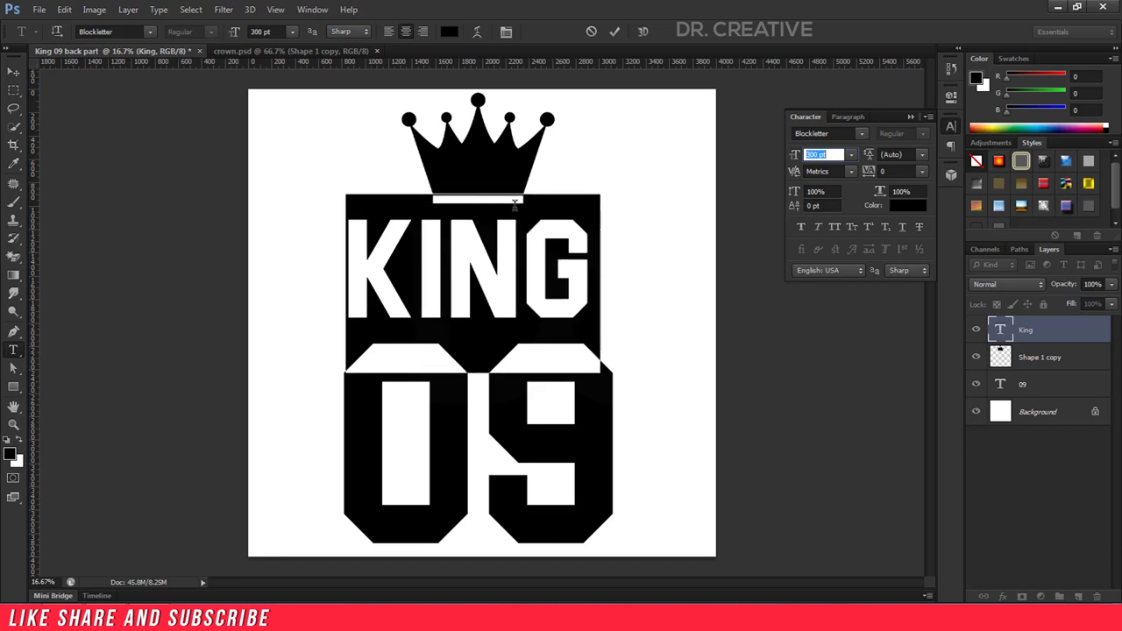
key(Up)
key(Up)
key(Up)
key(Up)
key(Up)
key(Up)
key(Up)
key(Up)
key(Up)
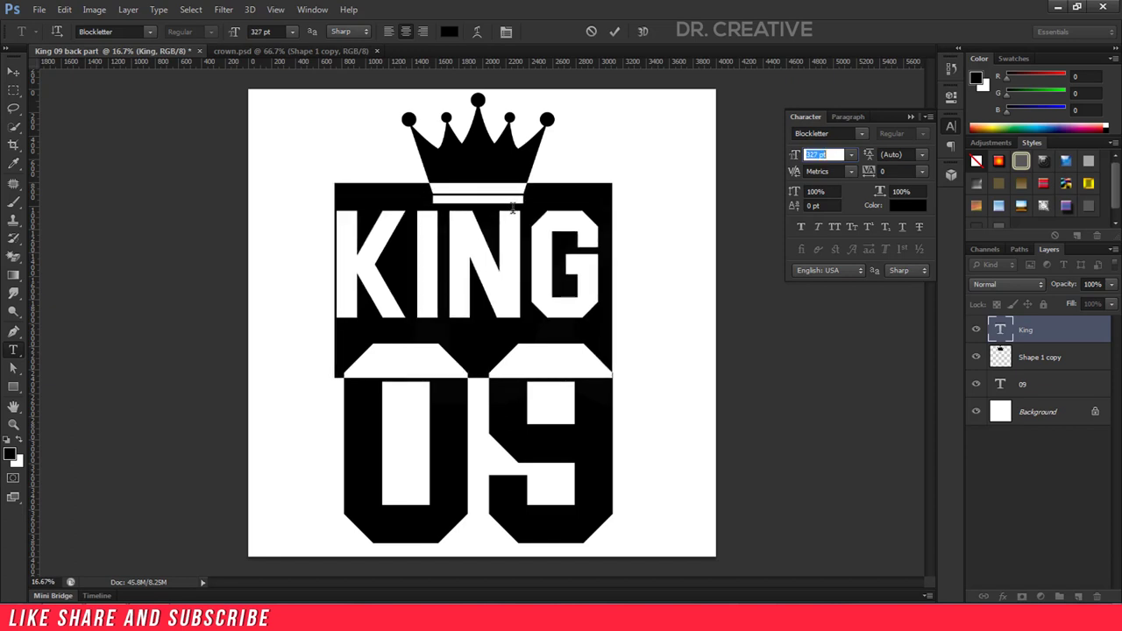
key(Up)
key(Up)
key(Up)
key(Up)
key(Up)
key(Up)
click(616, 33)
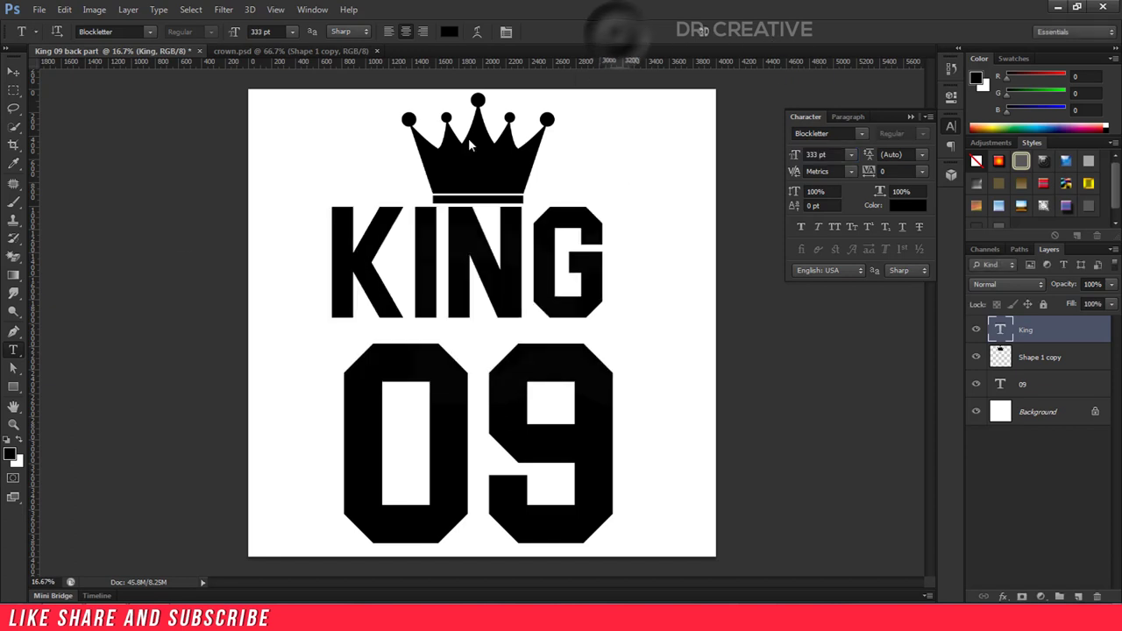
drag(34, 282, 345, 334)
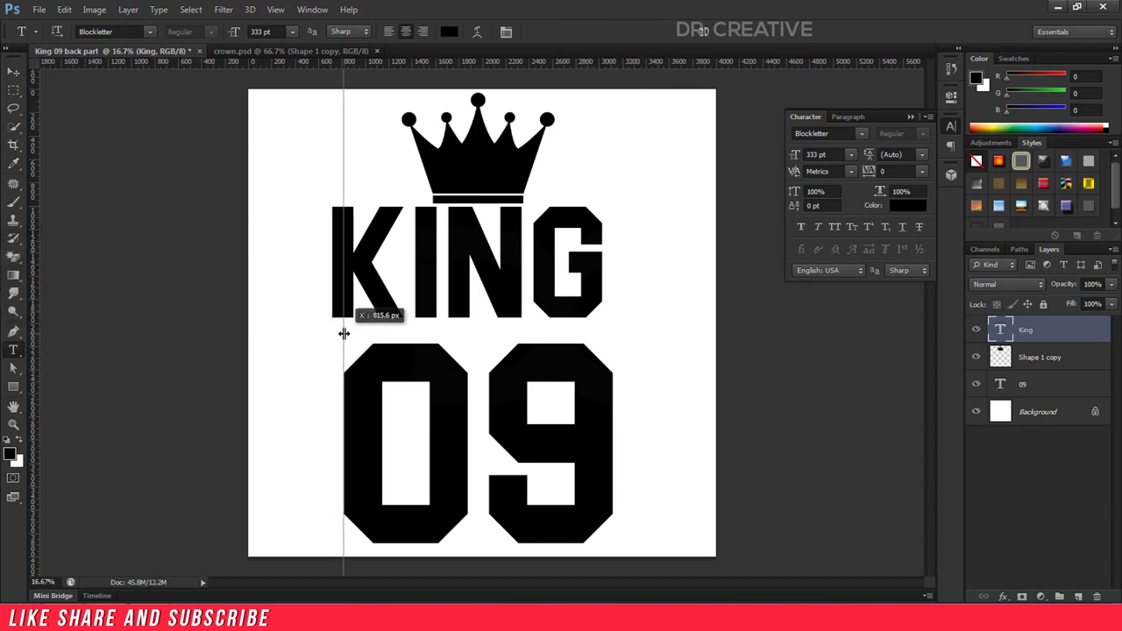
Place the guide at KING's left edge and snap KING to it
drag(343, 333, 342, 332)
click(13, 71)
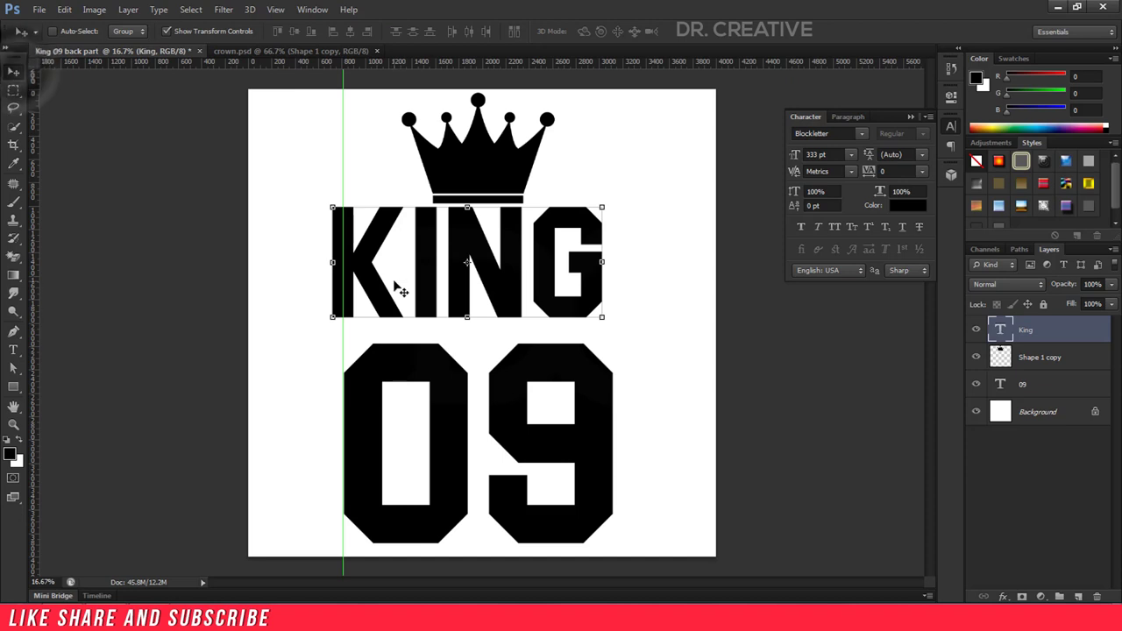
mouse_move(394, 283)
mouse_down()
mouse_move(409, 299)
mouse_move(439, 296)
mouse_up()
Fit the canvas on screen, select the Background layer and hide the guides with Ctrl+;
shift+click(1022, 384)
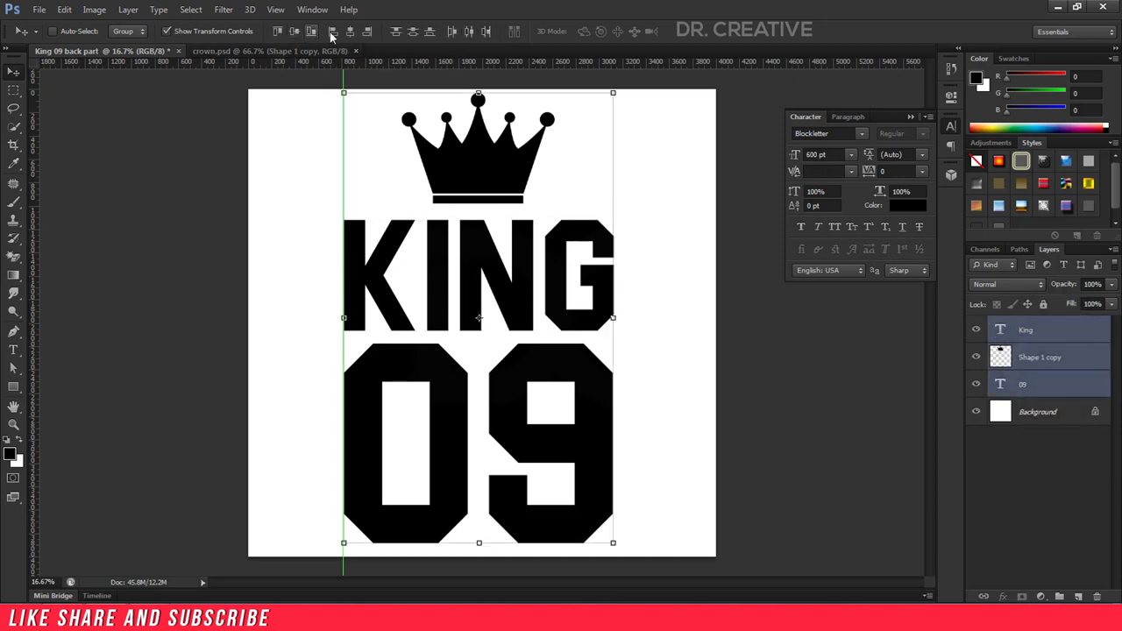
click(1074, 416)
click(1056, 357)
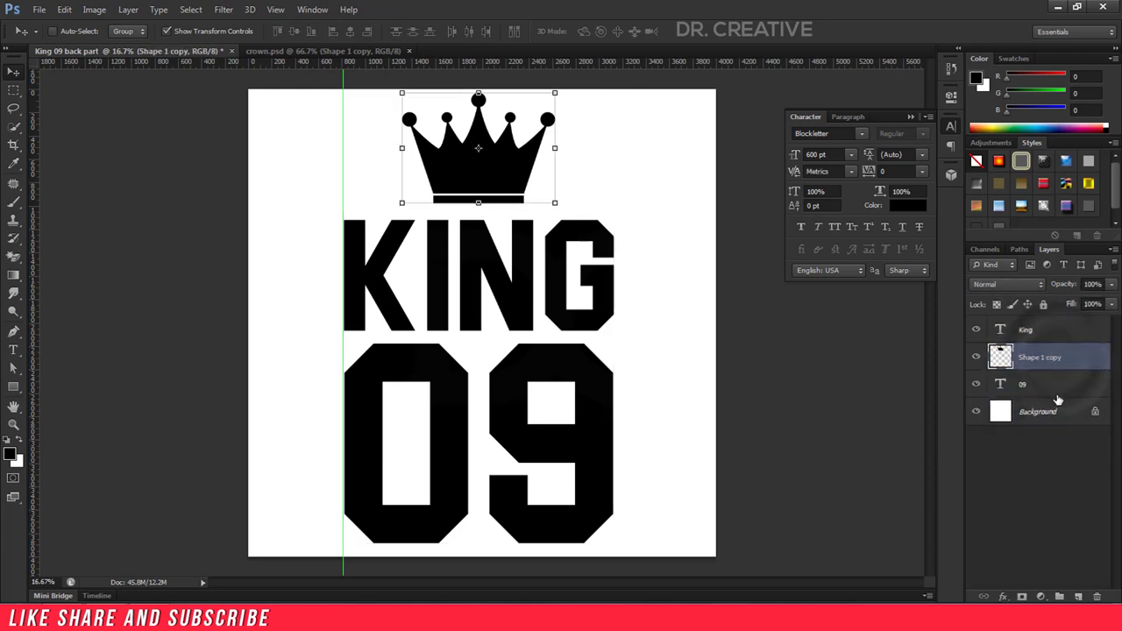
click(1055, 385)
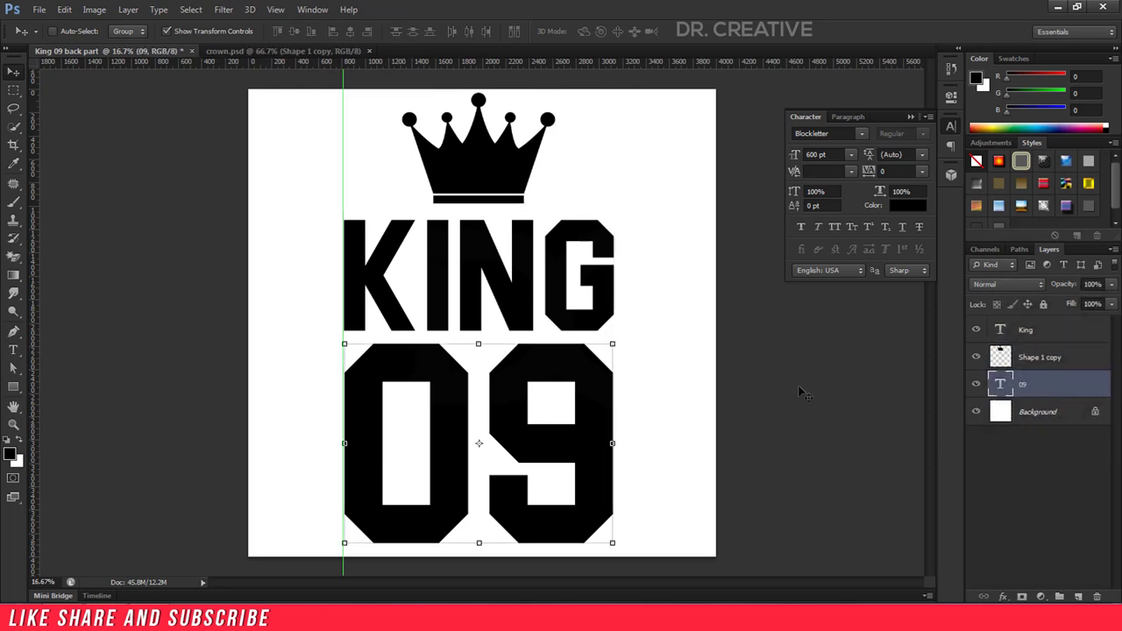
key(ctrl+minus)
key(ctrl+0)
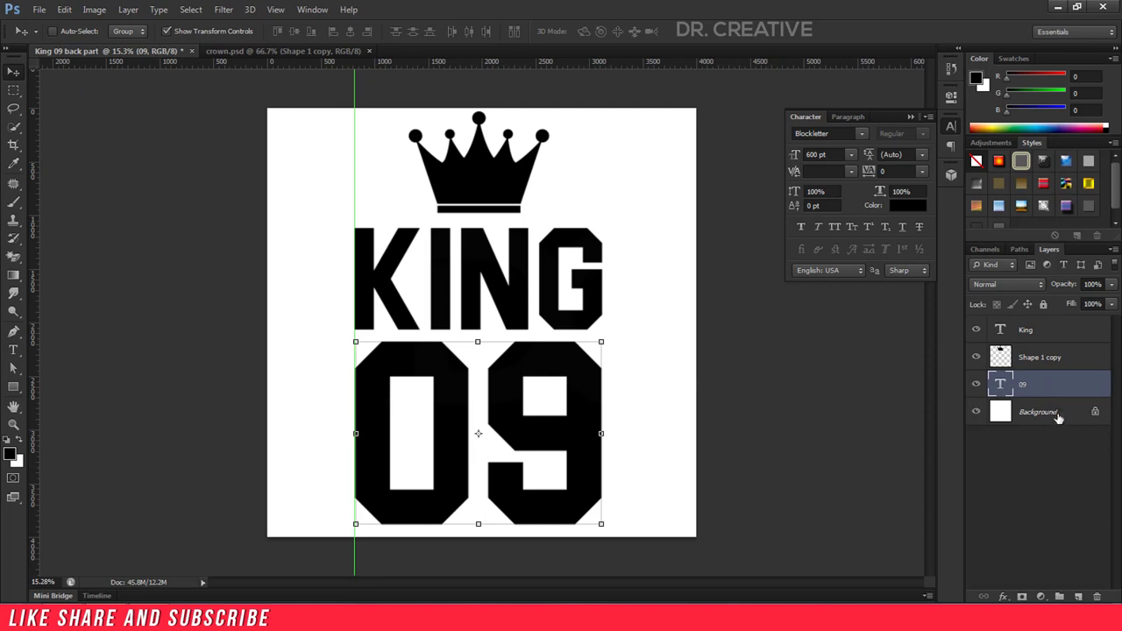
click(1058, 413)
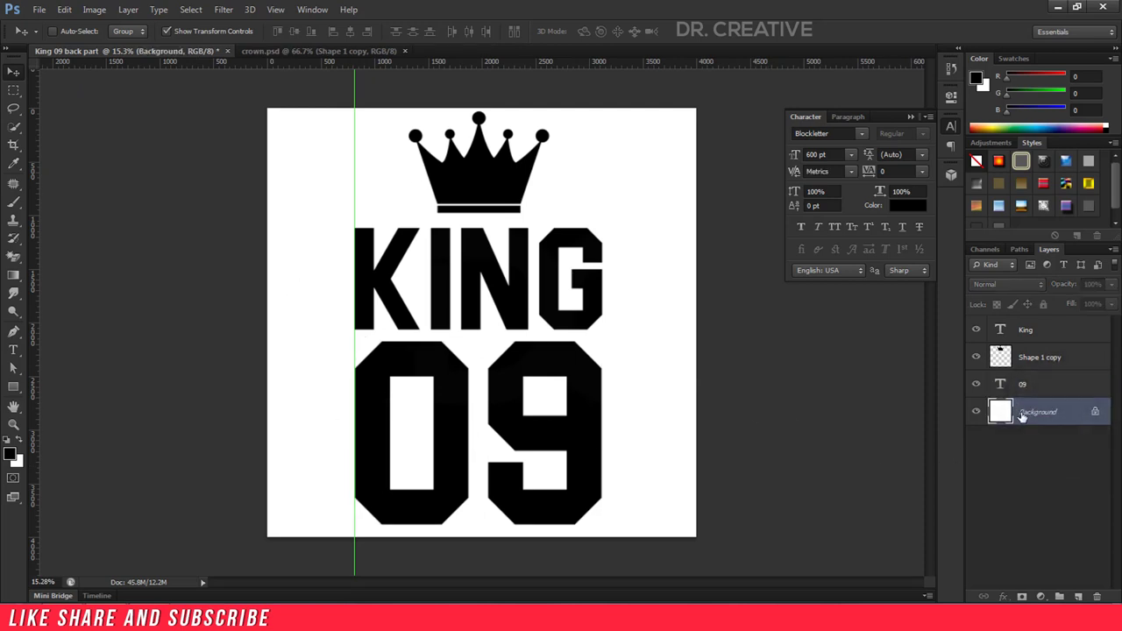
key(ctrl+semicolon)
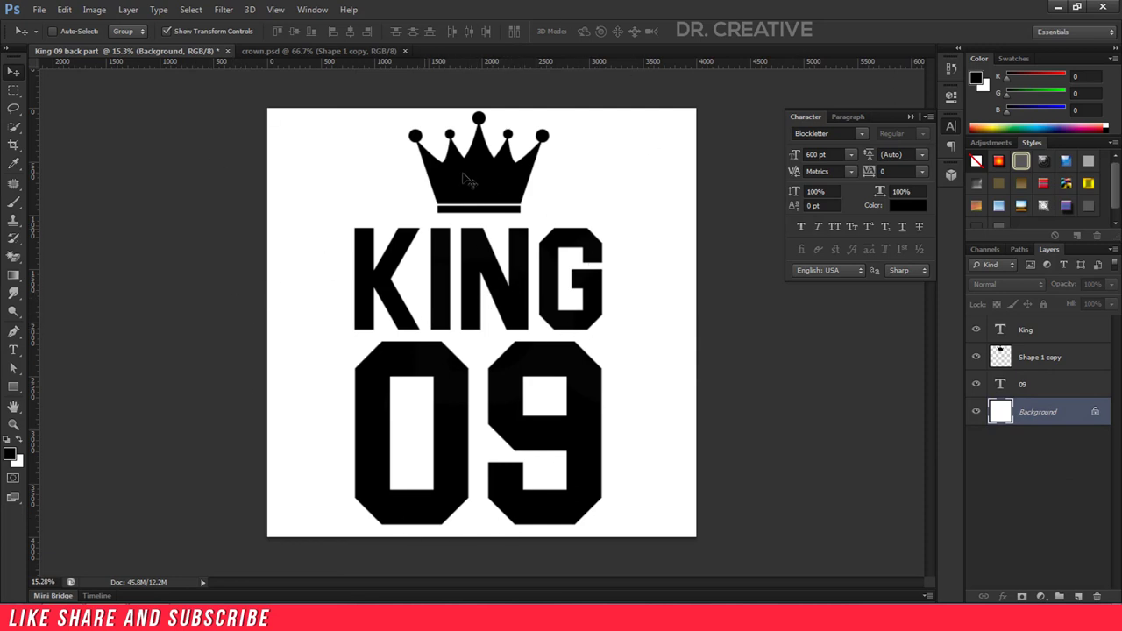
Group the crown, KING and 09 layers and name the group 'king 09'
click(1037, 383)
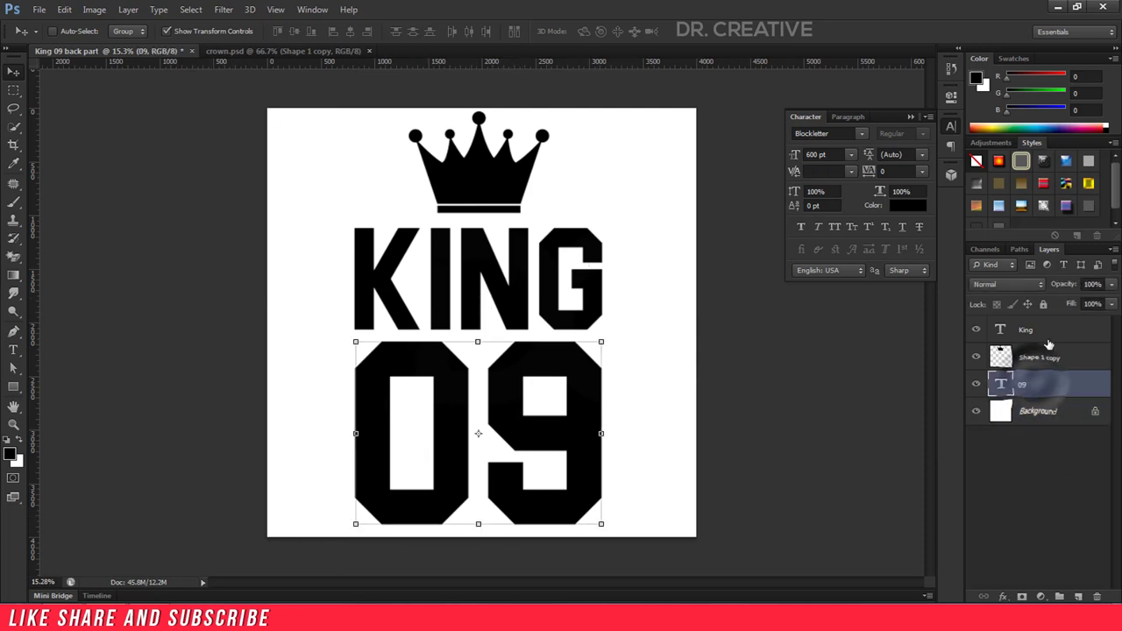
click(1046, 329)
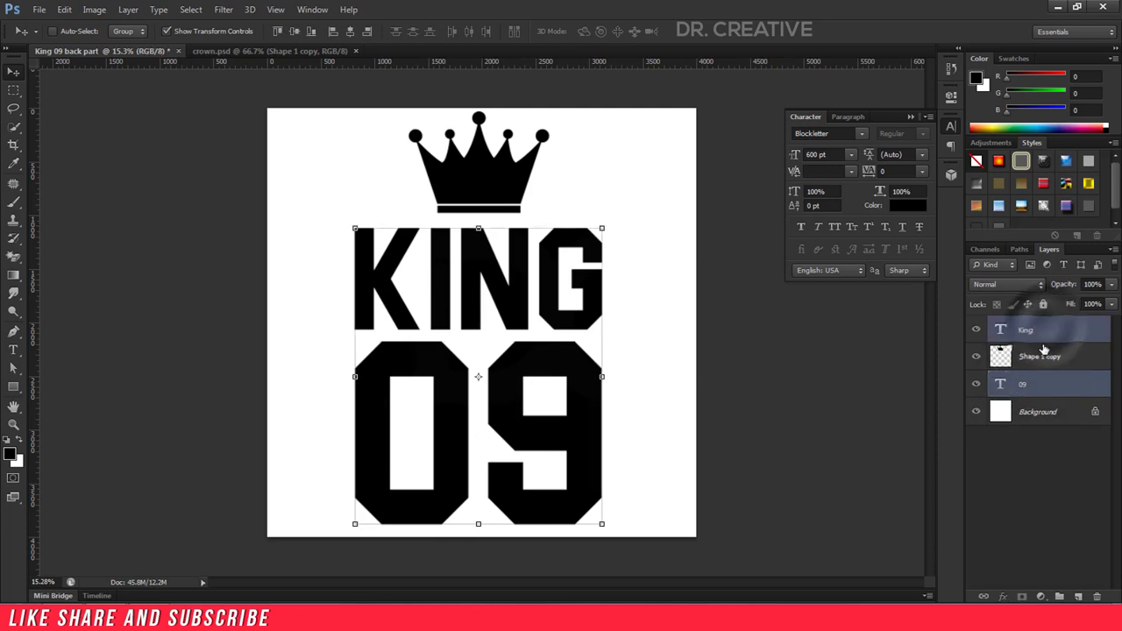
click(1043, 357)
shift+click(1035, 386)
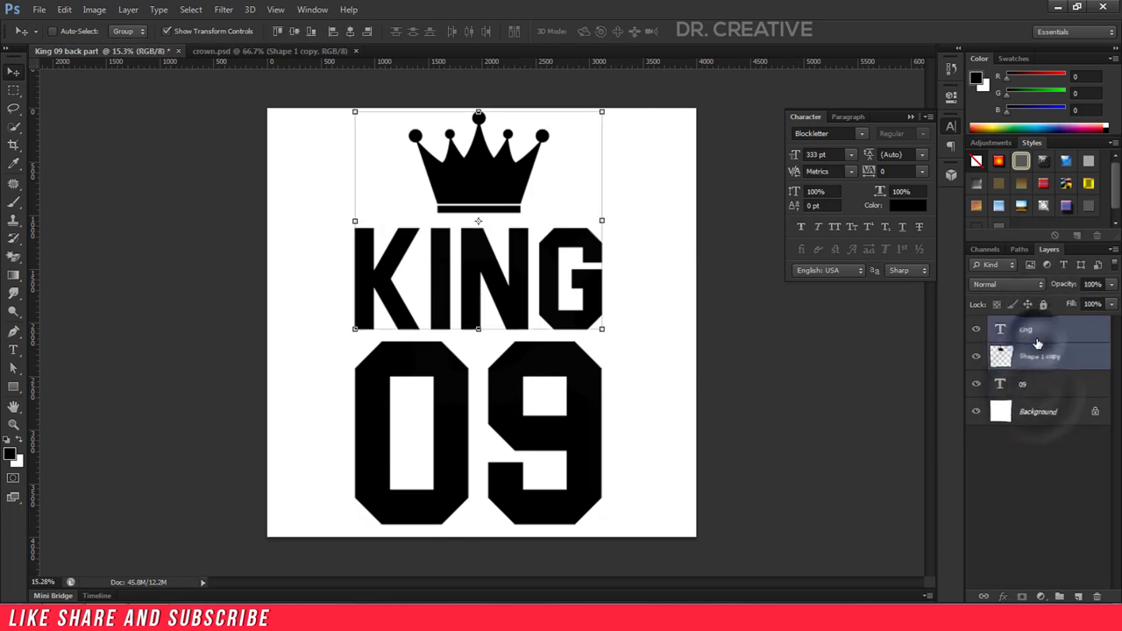
click(1042, 384)
ctrl+click(1041, 331)
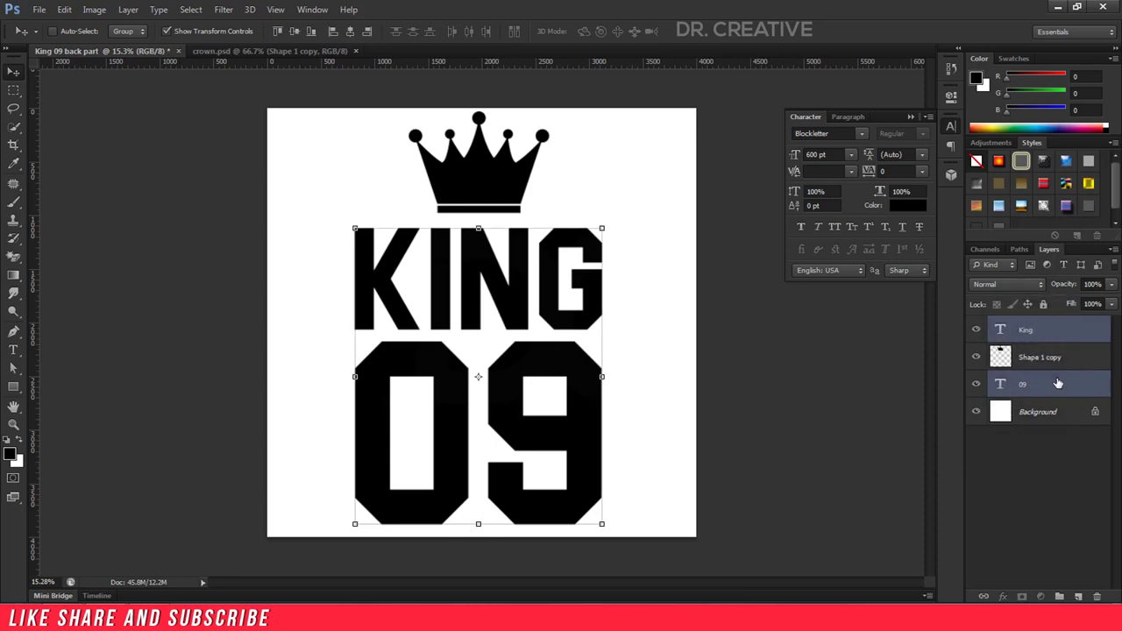
ctrl+click(1043, 357)
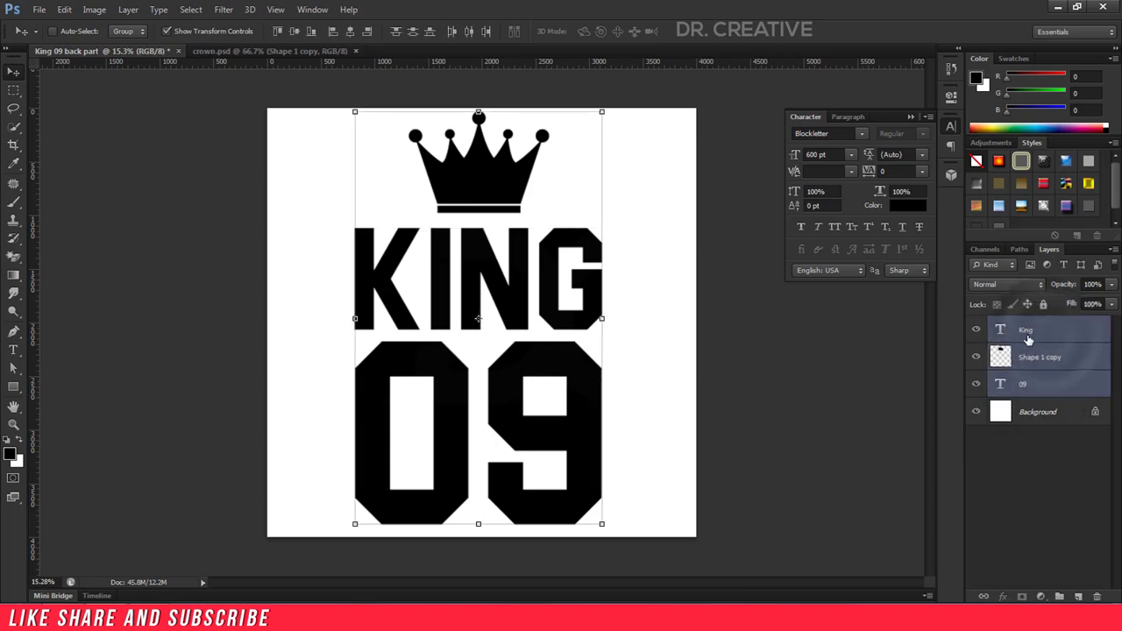
drag(1052, 371, 1062, 597)
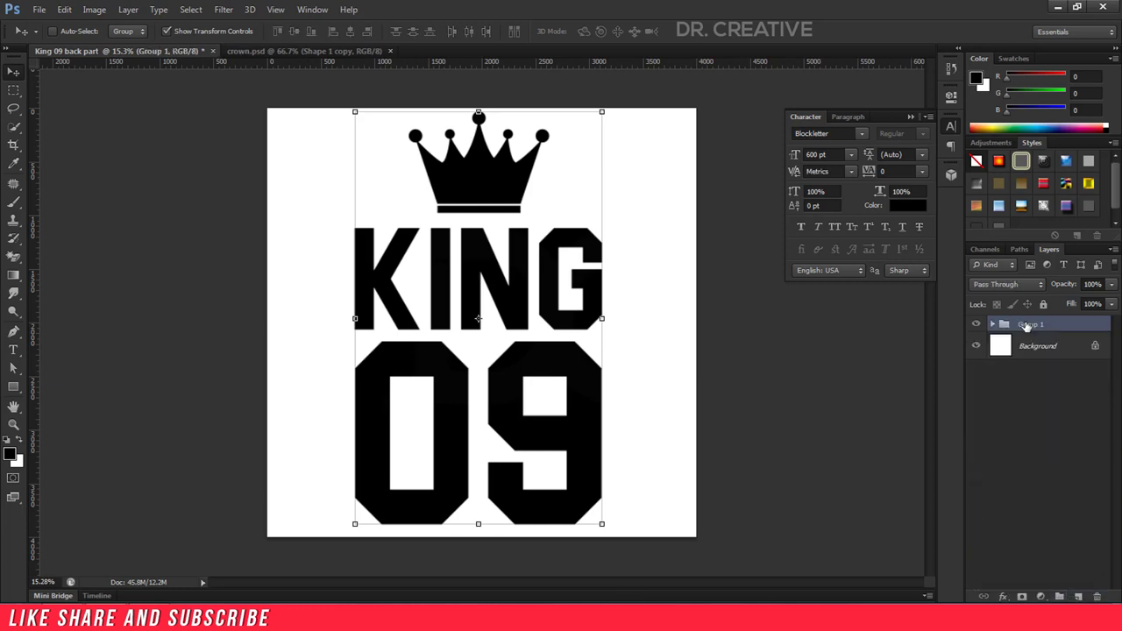
double_click(1032, 325)
text(king 09)
key(Return)
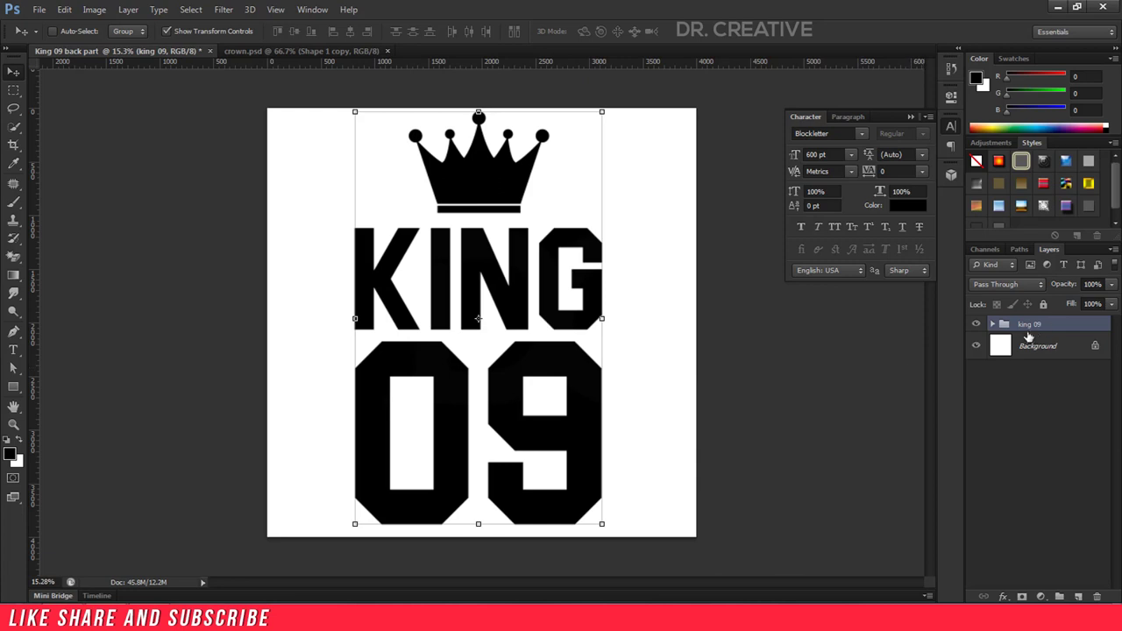
Duplicate the king 09 group, merge the copy, and hide the original group
drag(1064, 329, 1077, 596)
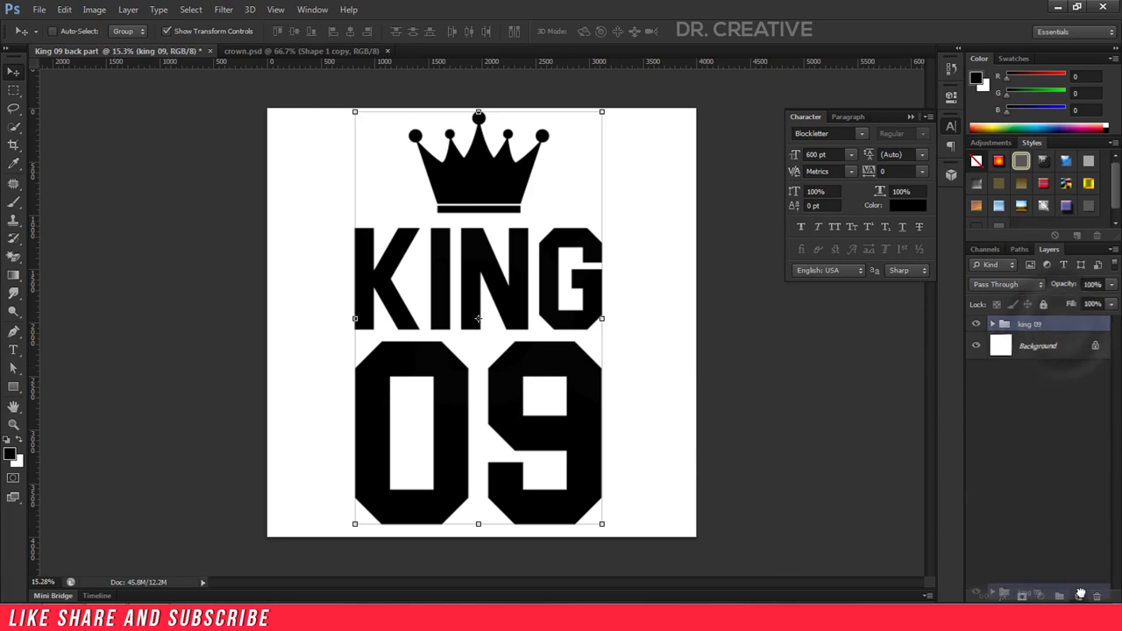
right_click(1056, 329)
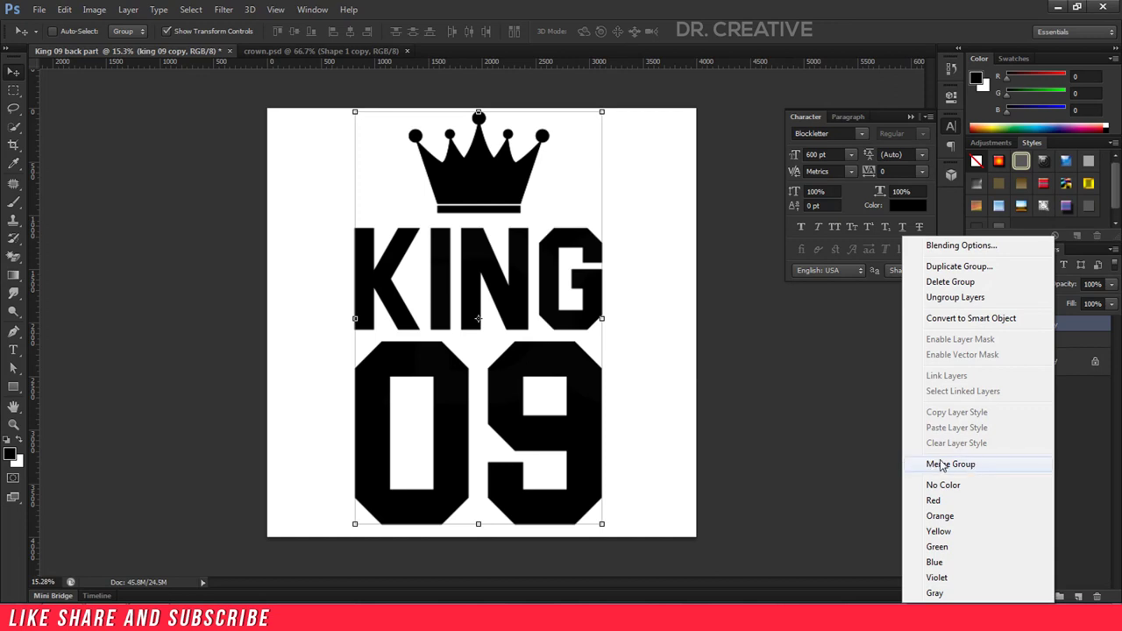
click(943, 465)
click(976, 352)
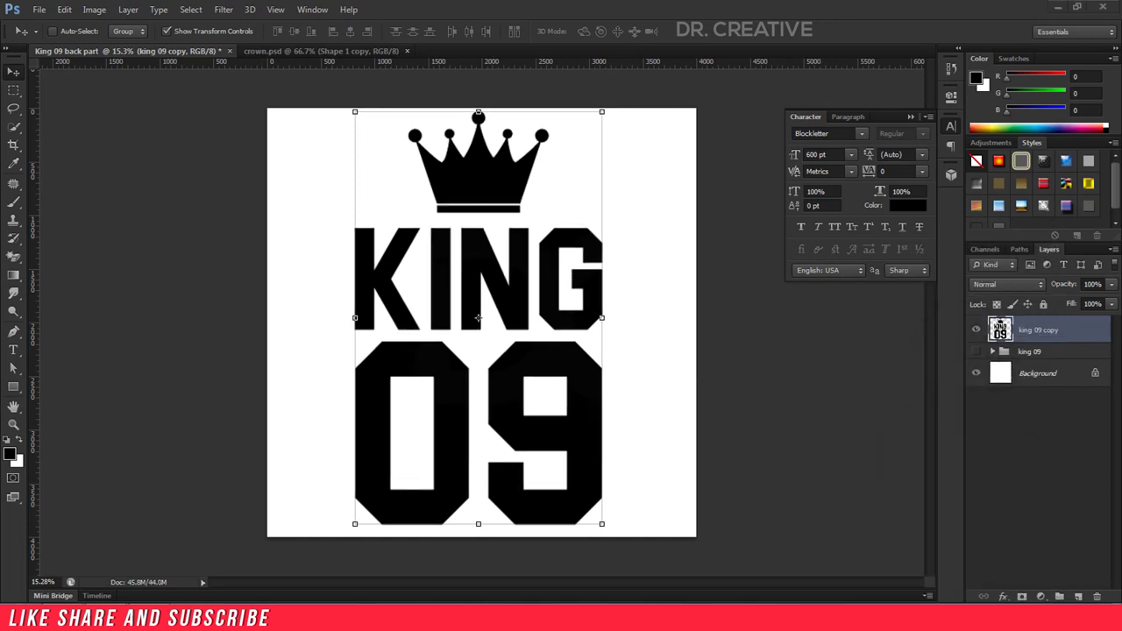
Drag in pink-blossoms-1, rotate it 90° and scale it to about 162.6% to cover the lettering
click(677, 145)
drag(678, 145, 298, 301)
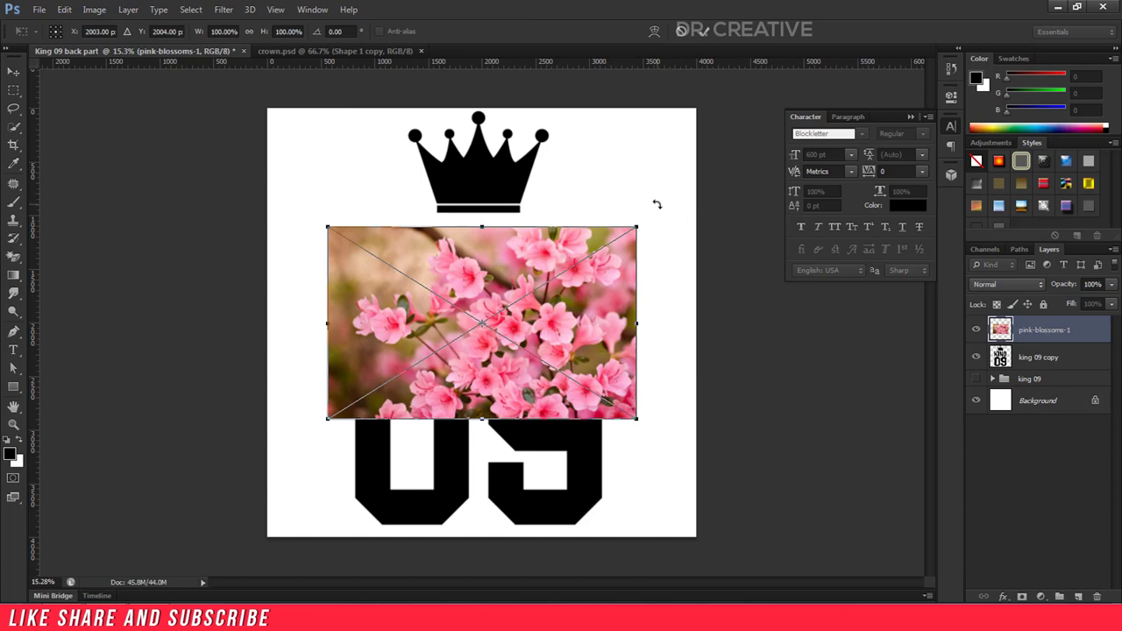
drag(657, 204, 588, 504)
drag(561, 379, 532, 335)
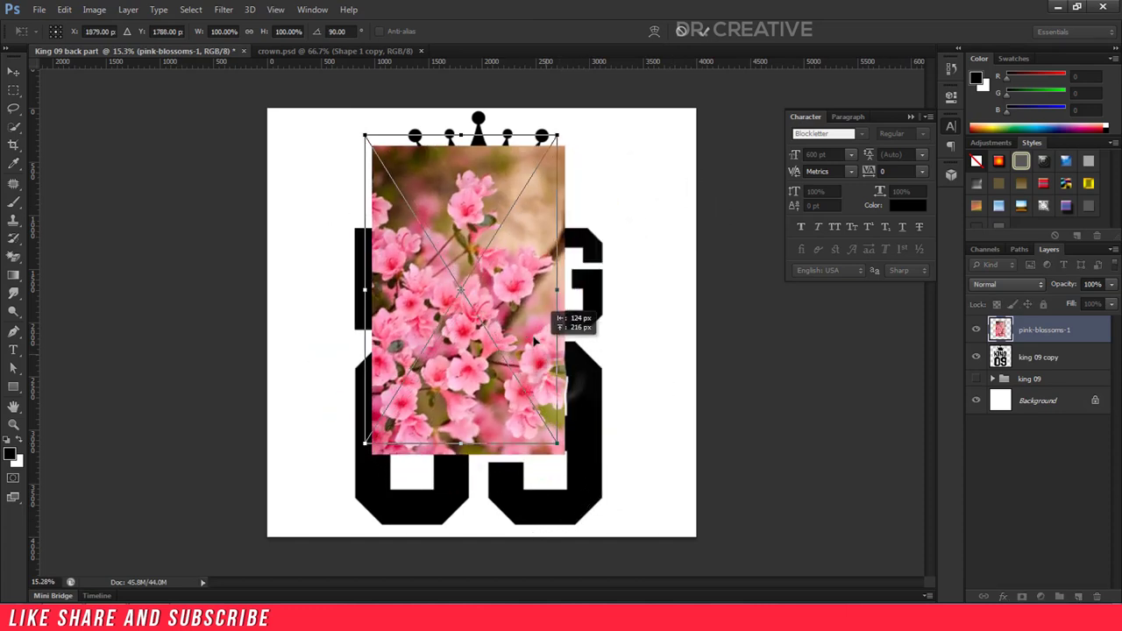
drag(553, 431, 626, 561)
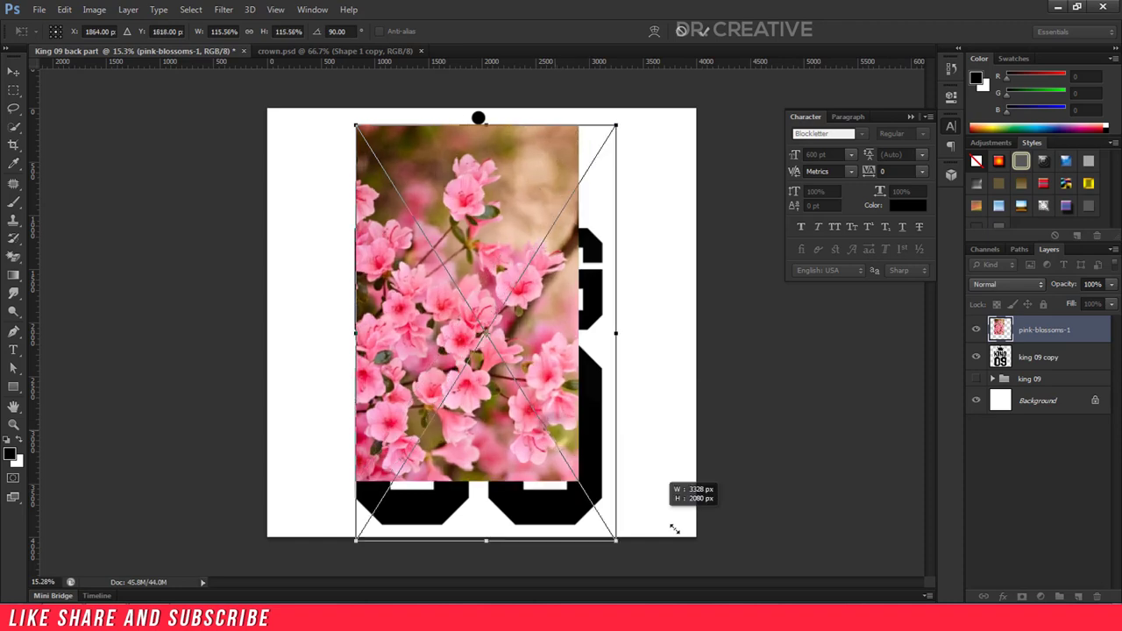
drag(602, 467, 585, 402)
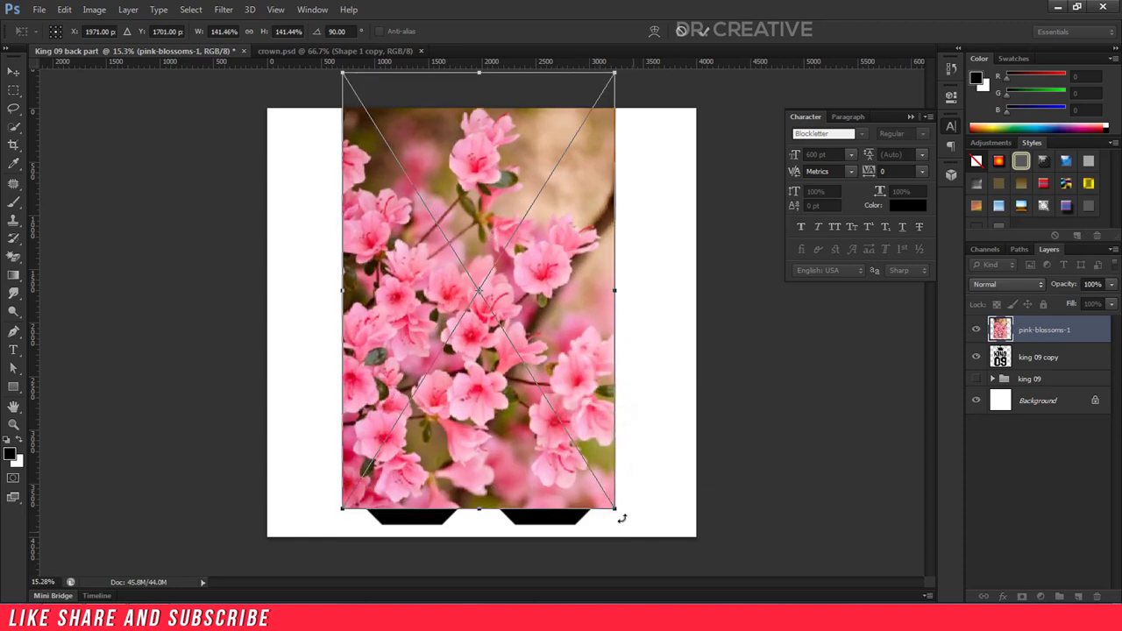
drag(615, 508, 656, 574)
drag(601, 471, 597, 465)
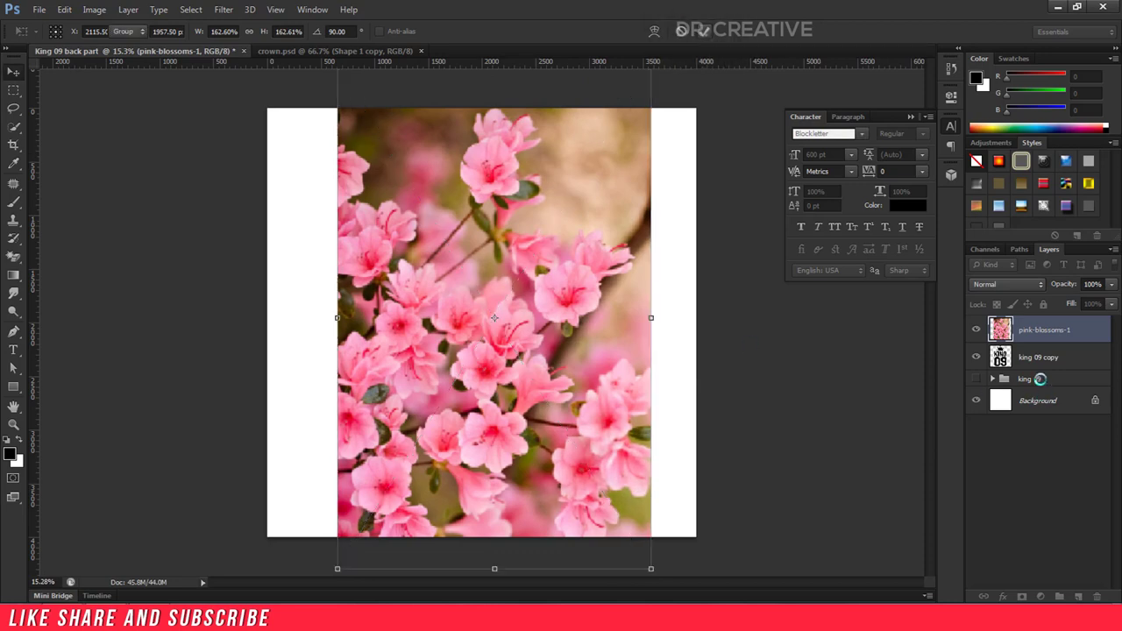
Clip the pink-blossoms-1 layer to the merged design with Create Clipping Mask
right_click(1046, 334)
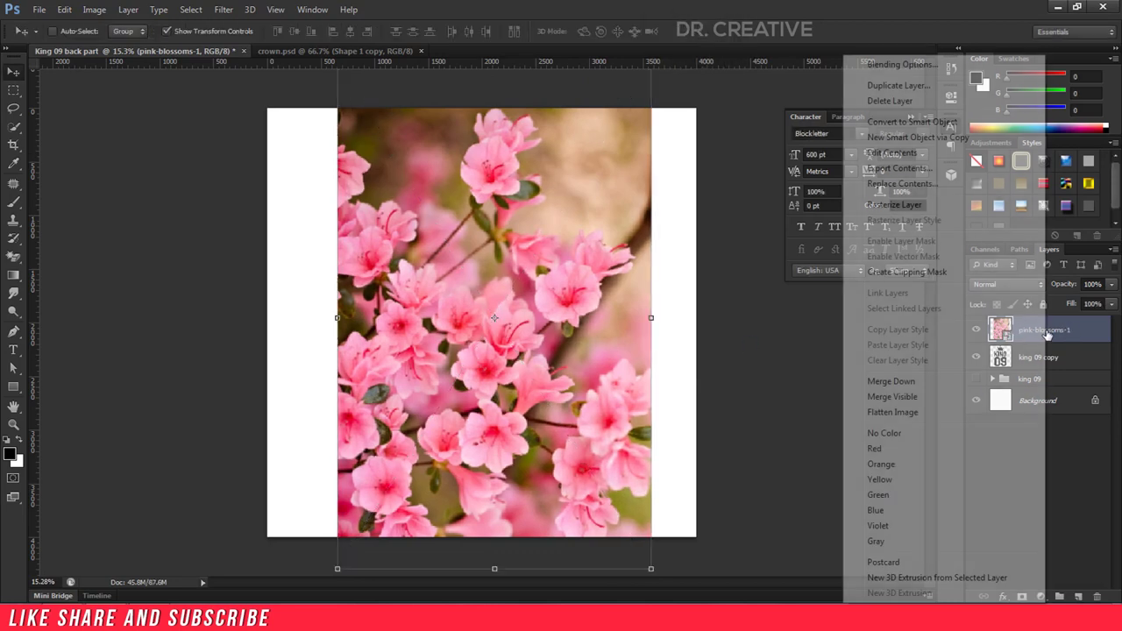
click(907, 272)
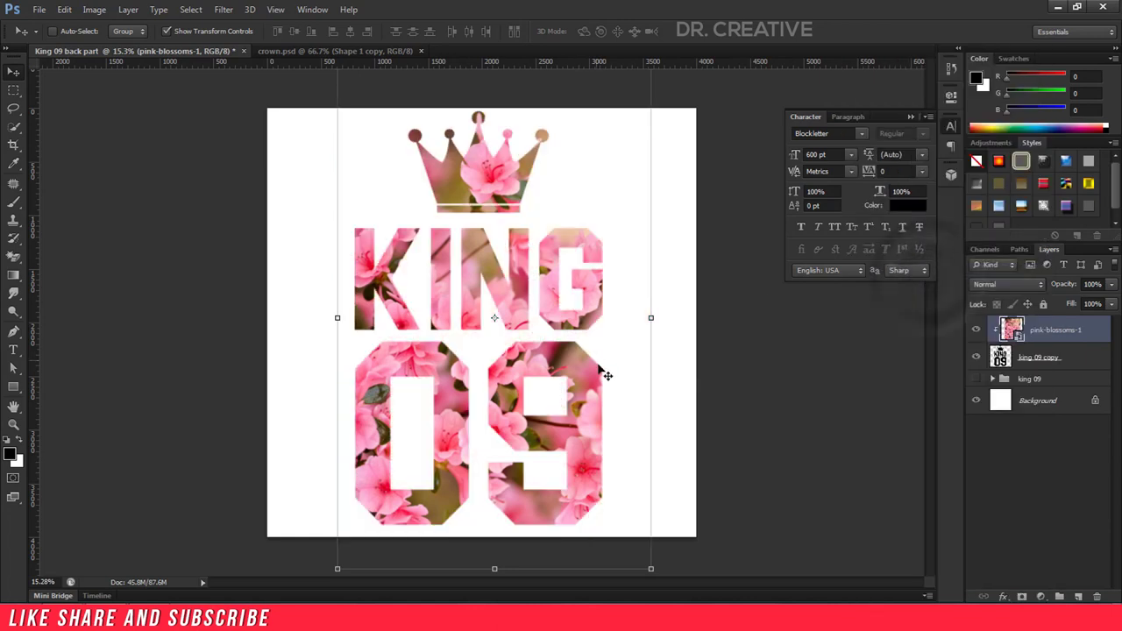
click(1058, 399)
Try adding a Solid Color fill layer, then cancel it
scroll(531, 371, down, 1)
scroll(579, 377, up, 2)
scroll(578, 377, up, 1)
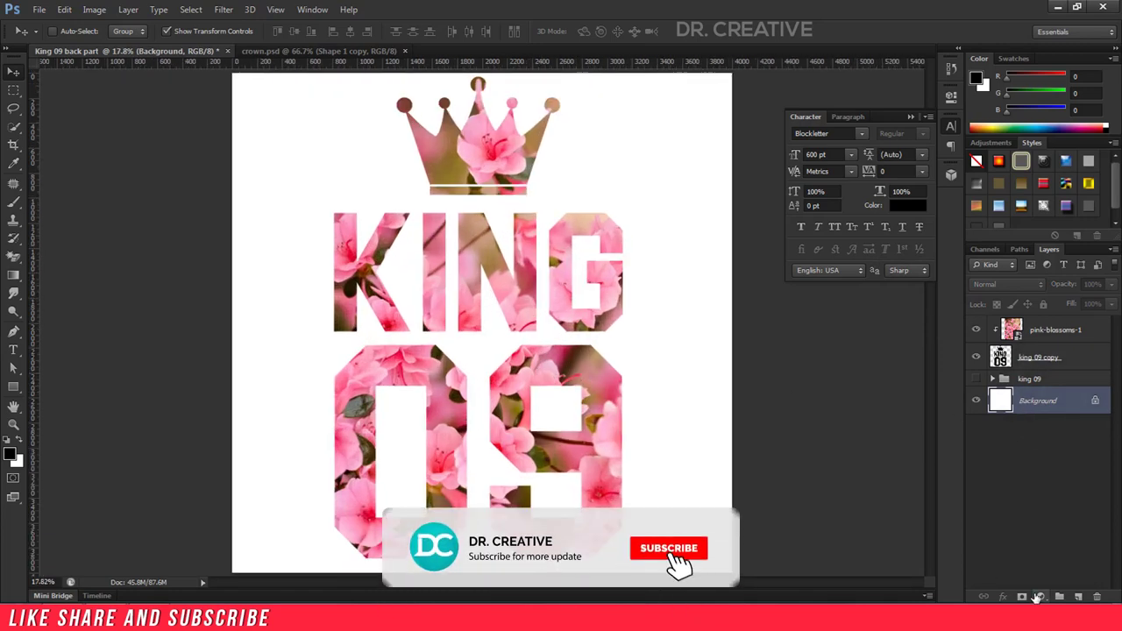
click(1038, 597)
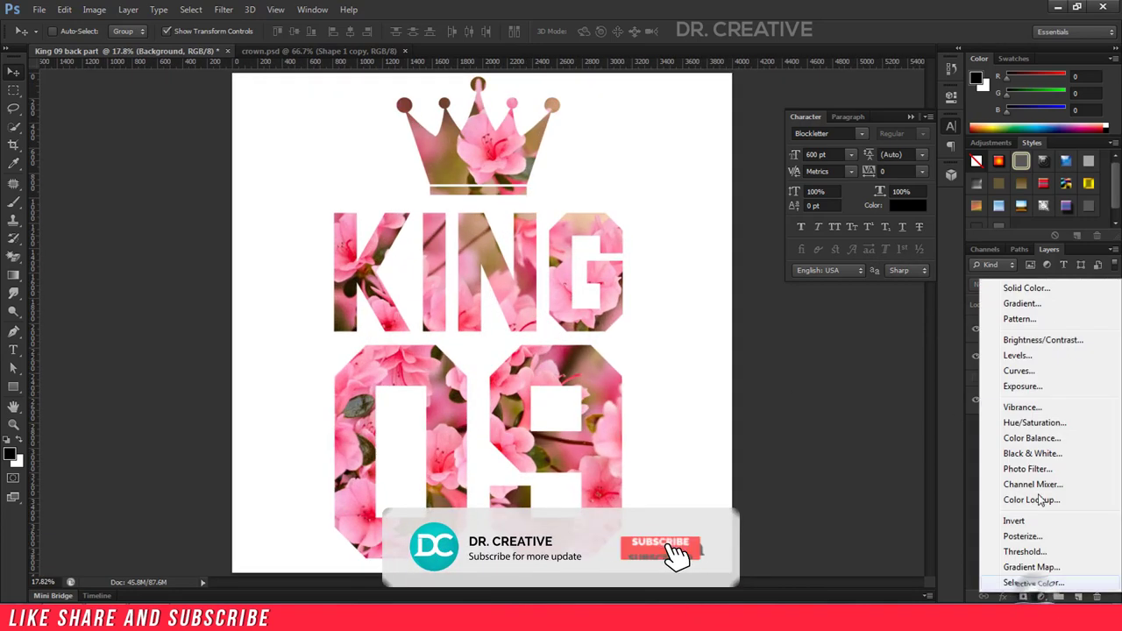
click(1008, 286)
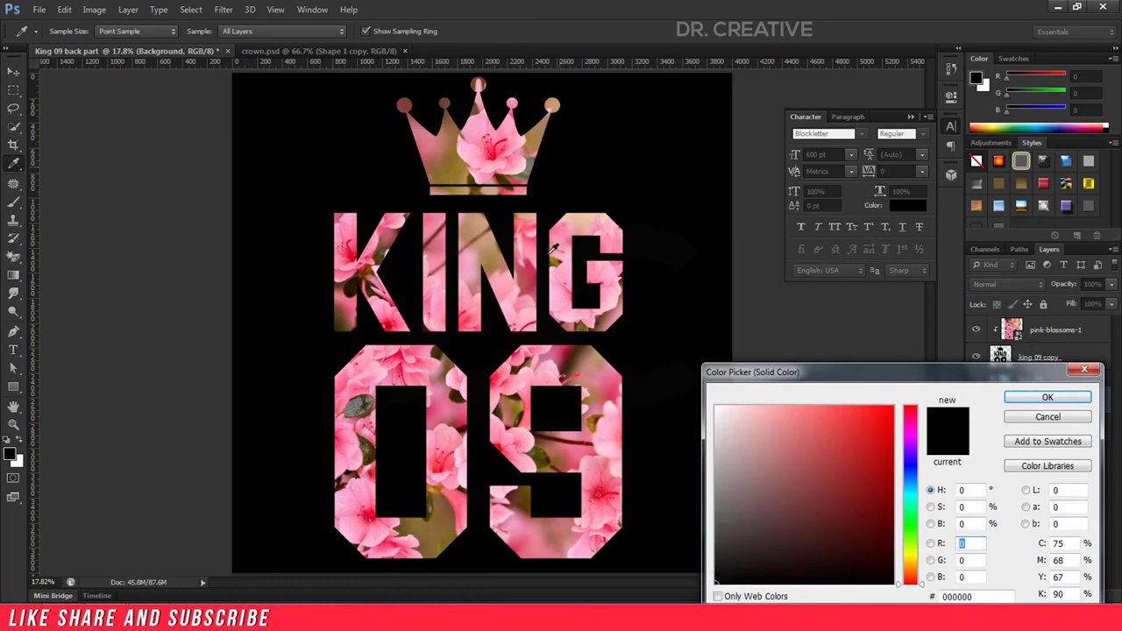
click(1030, 419)
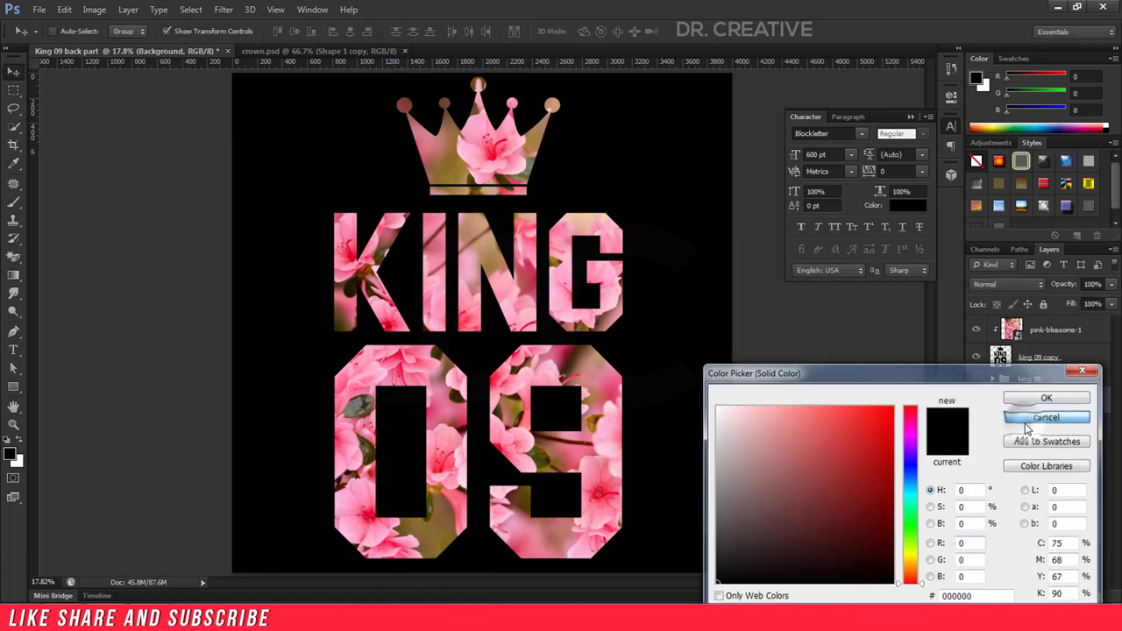
Centre the king 09 copy artwork horizontally and vertically against the Background layer
click(1041, 380)
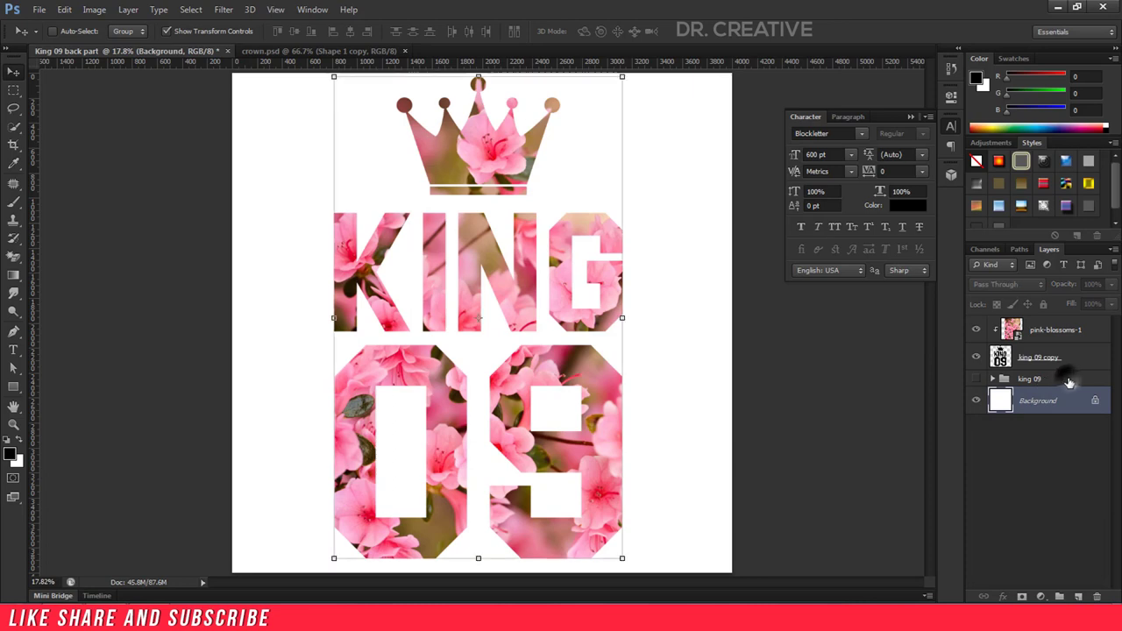
click(1052, 357)
scroll(556, 224, down, 1)
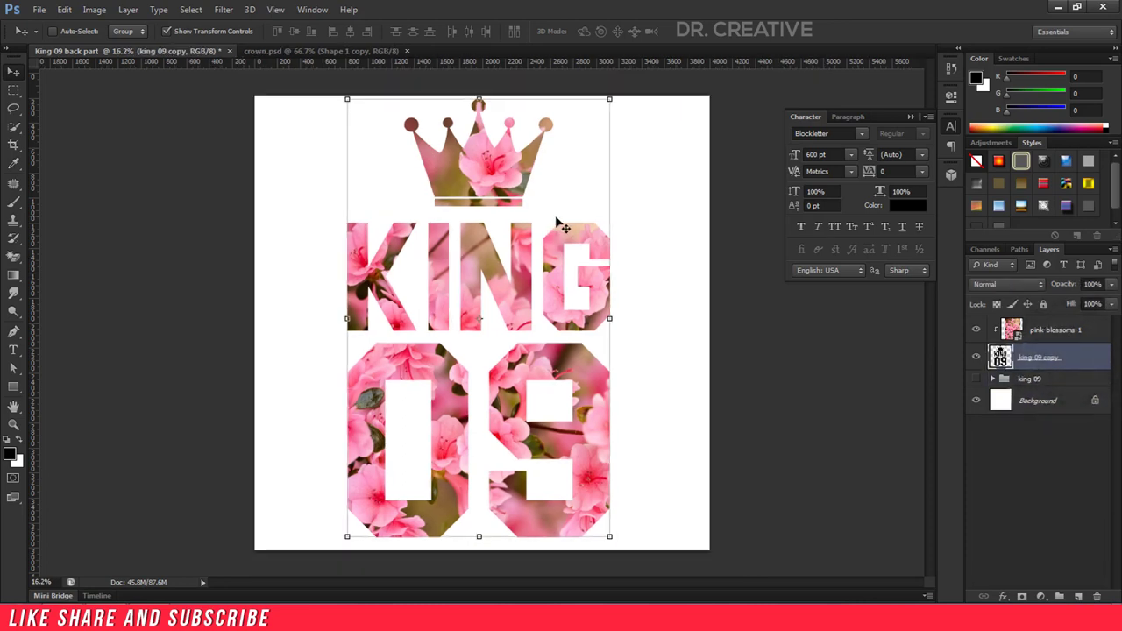
scroll(560, 230, down, 1)
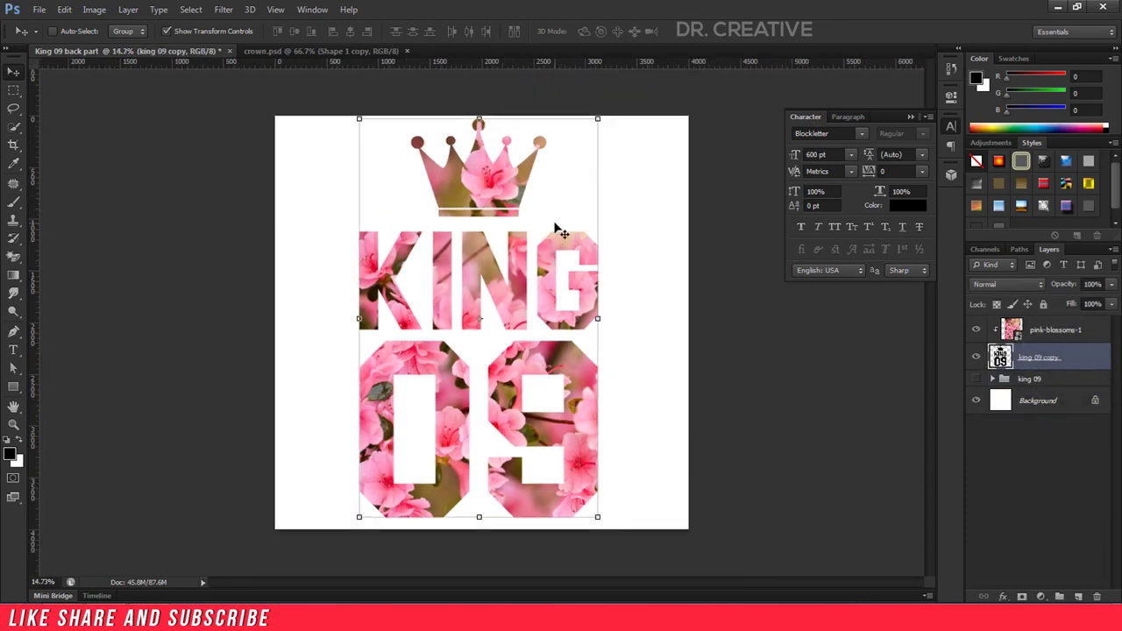
ctrl+click(1043, 404)
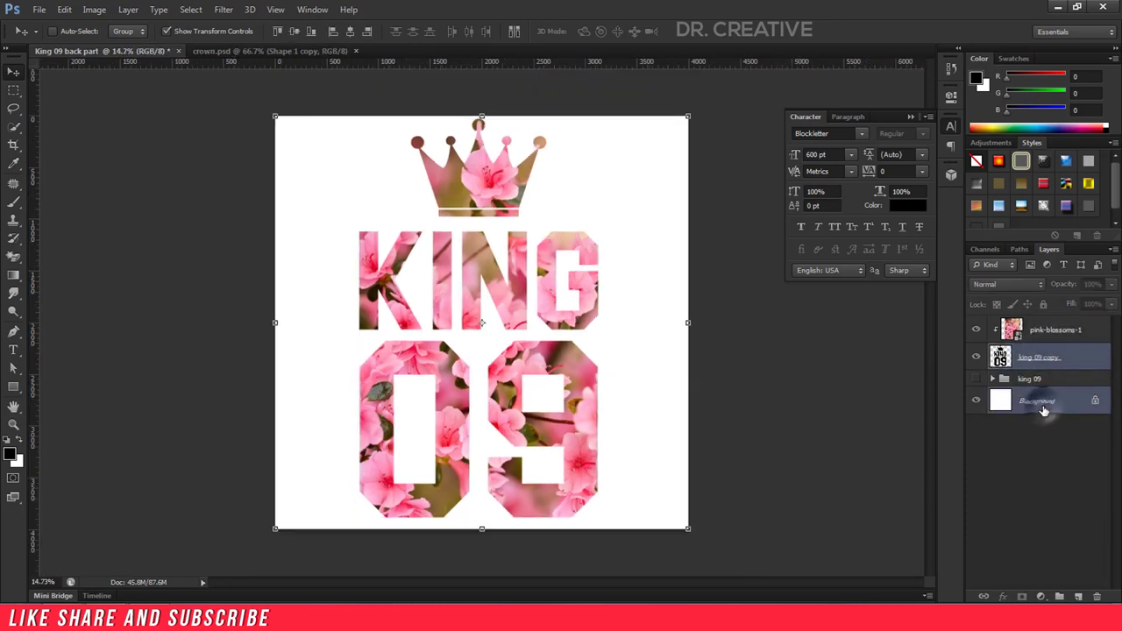
click(349, 33)
click(291, 34)
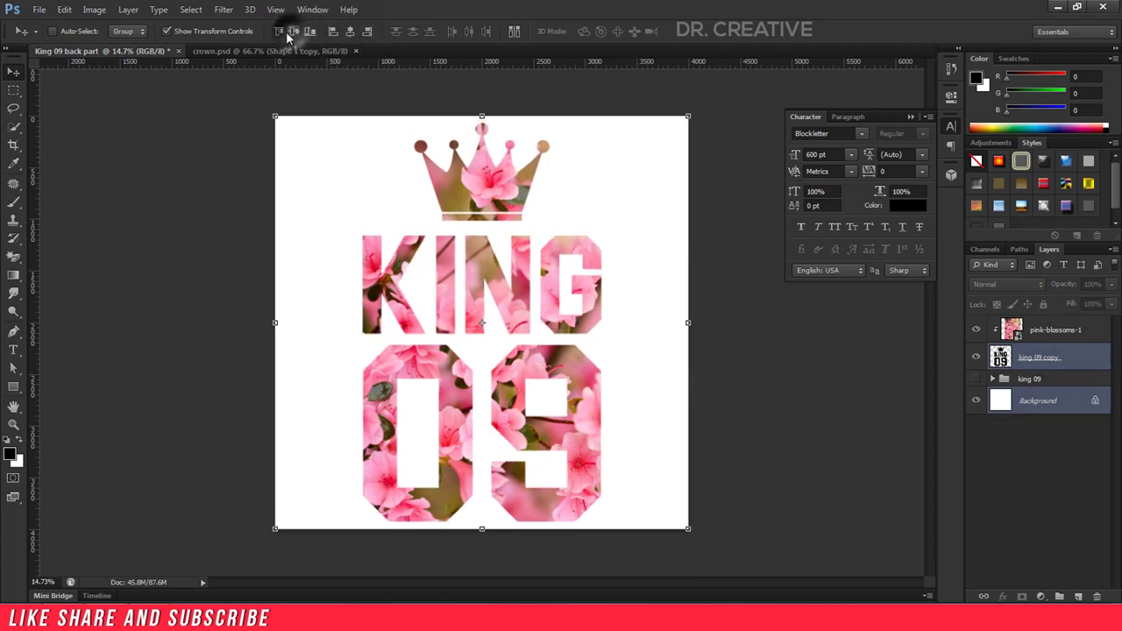
Reselect only the Background layer and open the File menu
click(1056, 400)
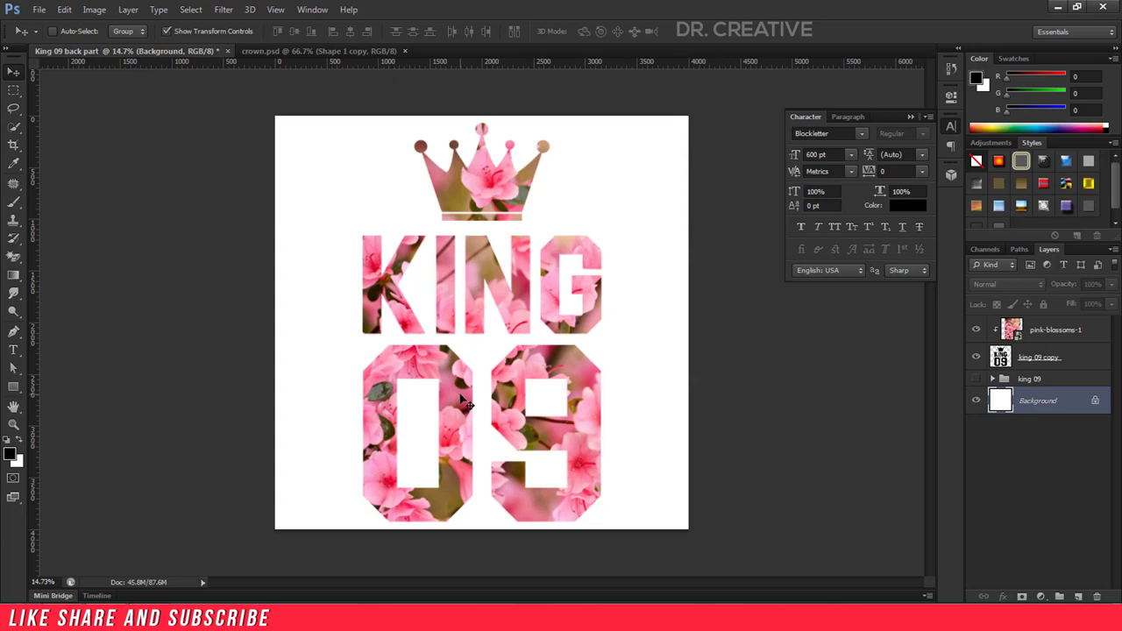
scroll(509, 184, up, 1)
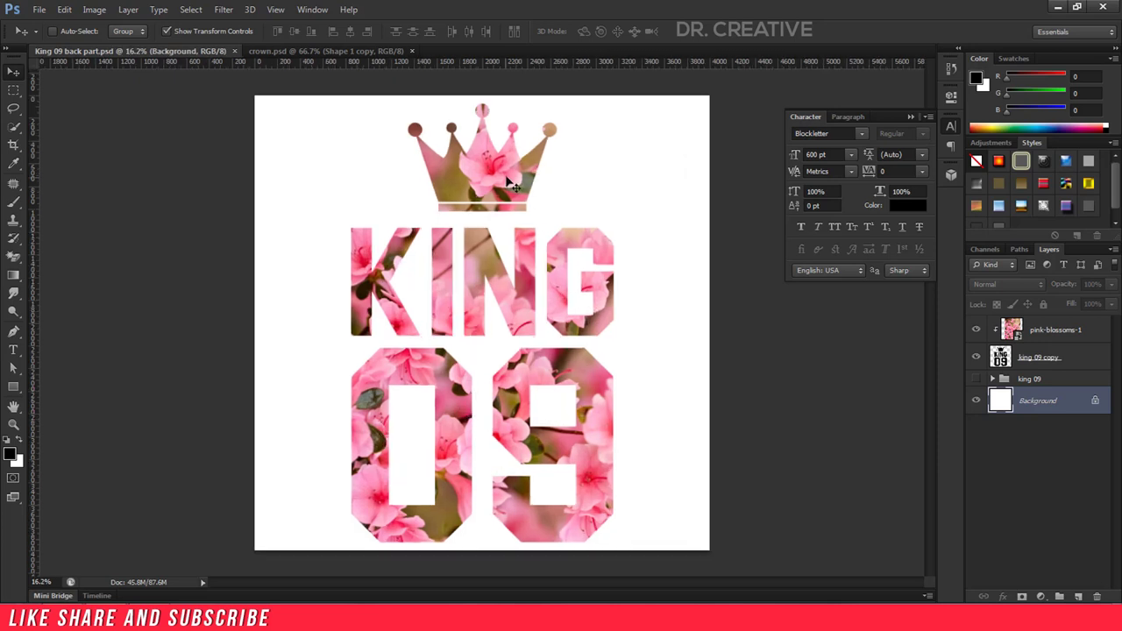
click(39, 9)
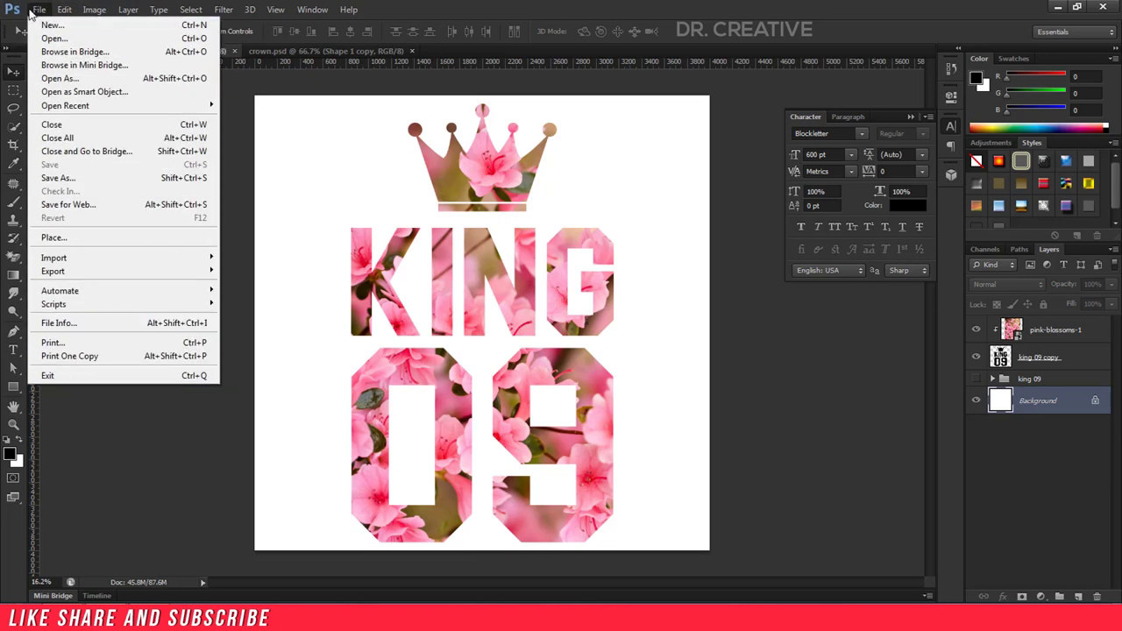
Create a white 4000 × 4000 px, 300 ppi document named 'Queen 09 back part'
click(48, 26)
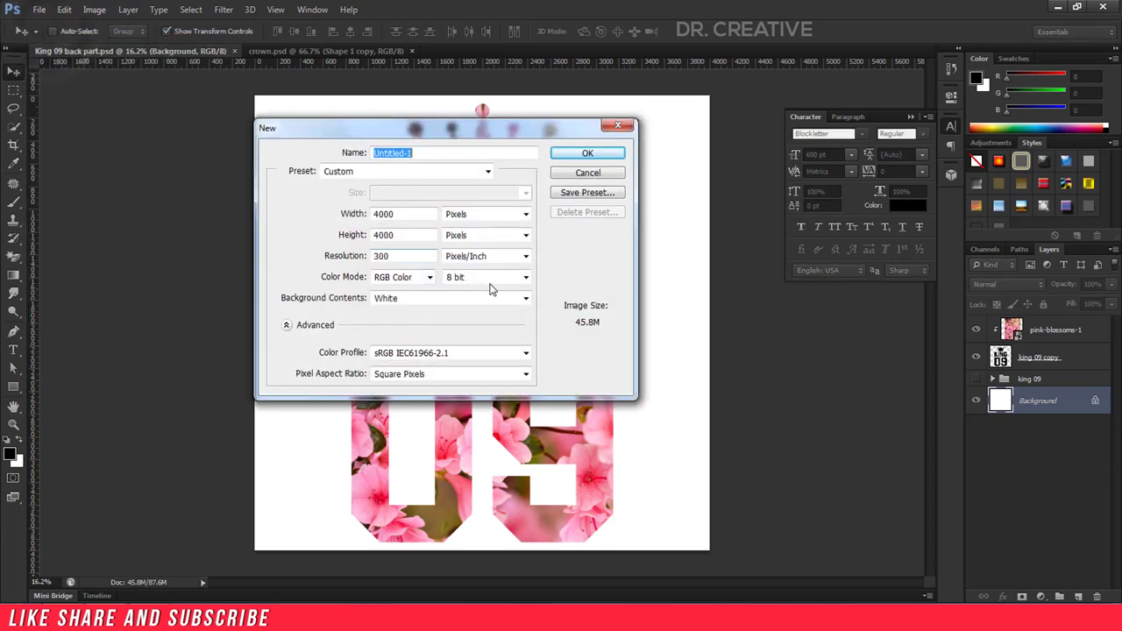
drag(449, 120, 593, 131)
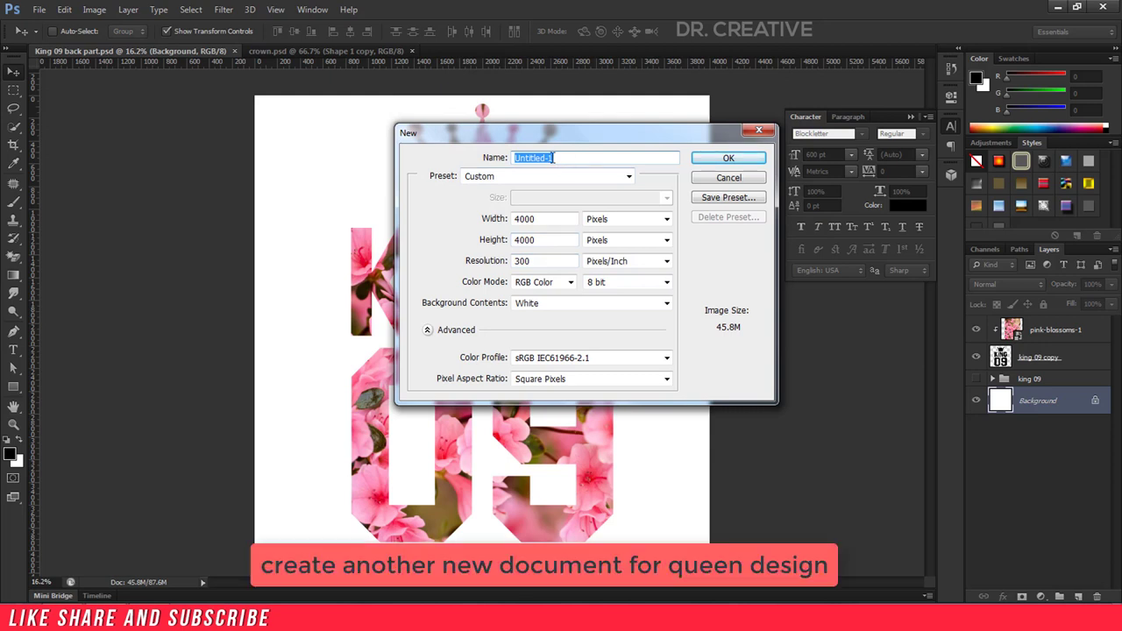
text(Queen 09 back paret)
key(Tab)
key(Tab)
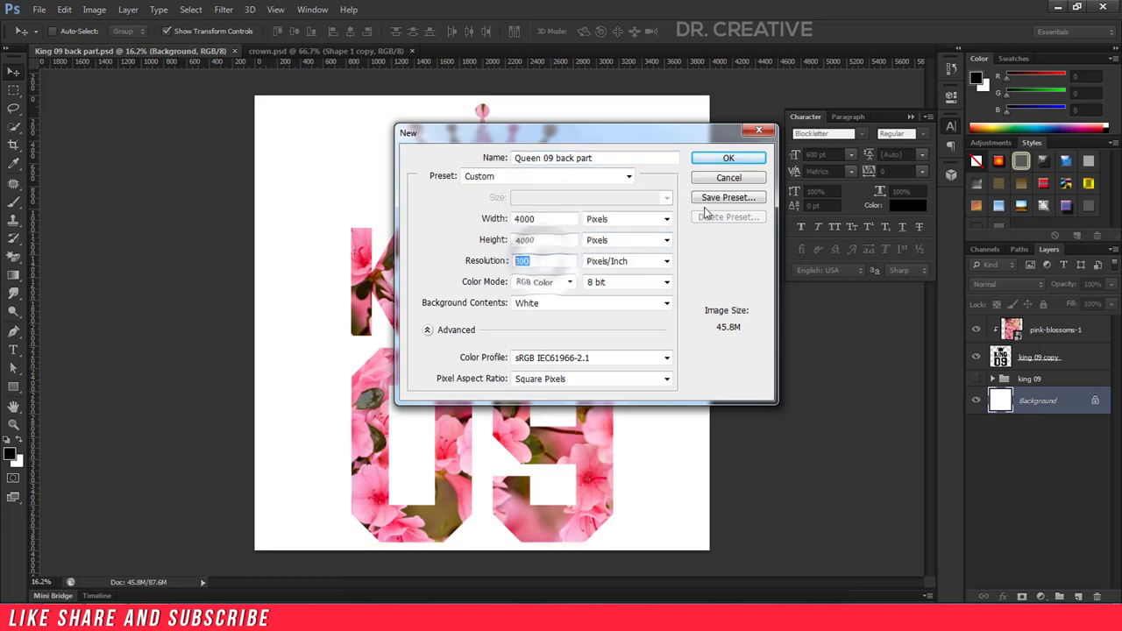
click(728, 160)
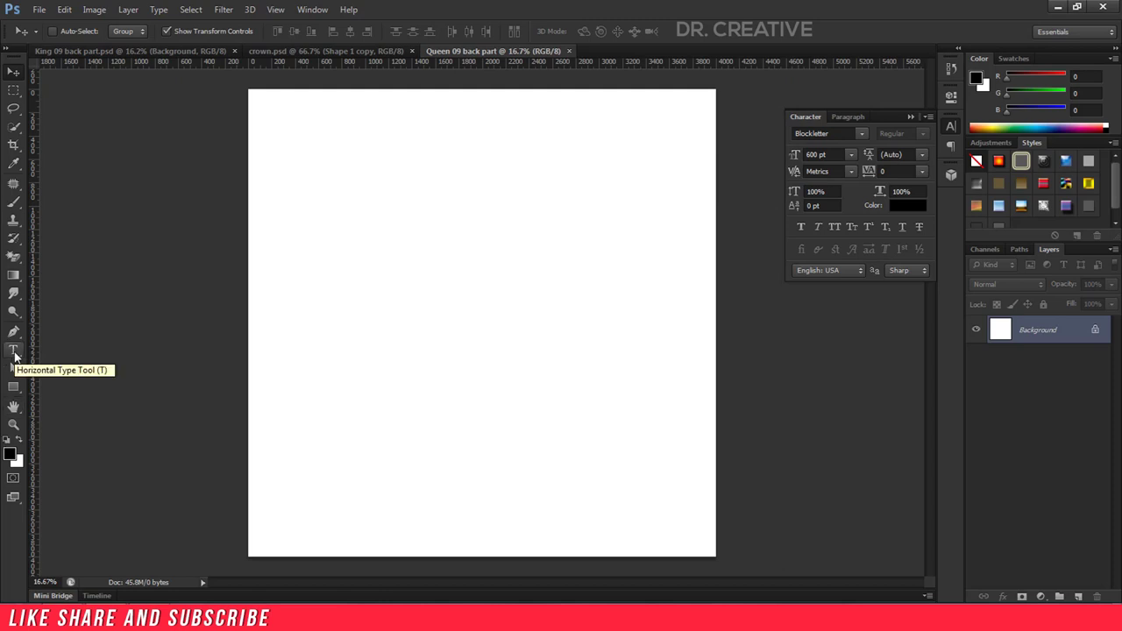
Close crown.psd and place the queen crown at about 50% near the top centre
click(343, 50)
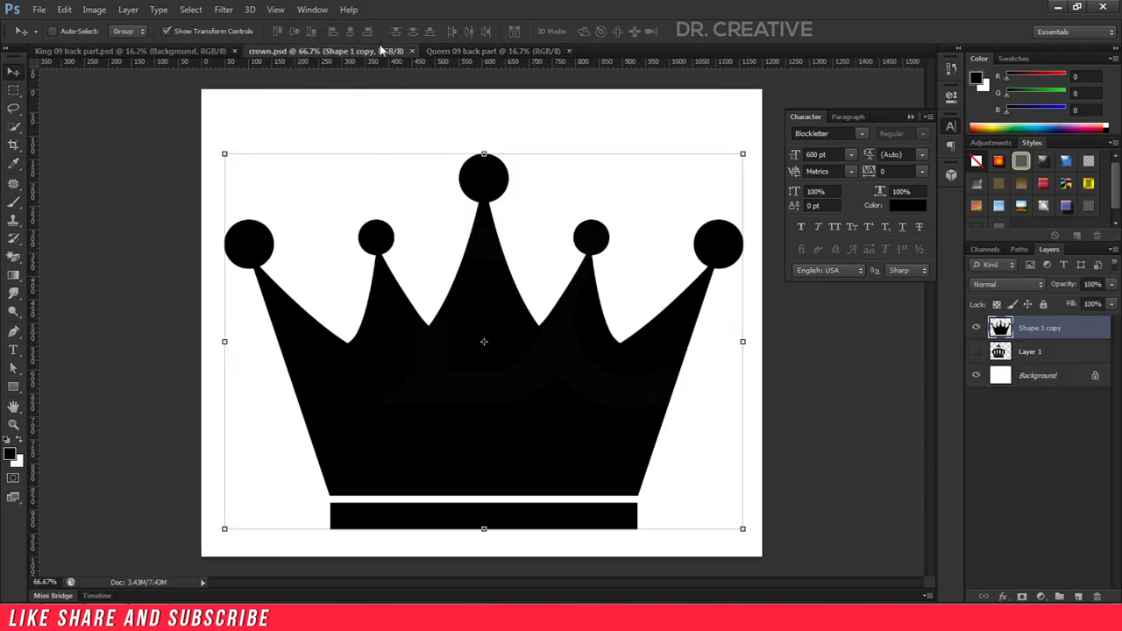
click(412, 51)
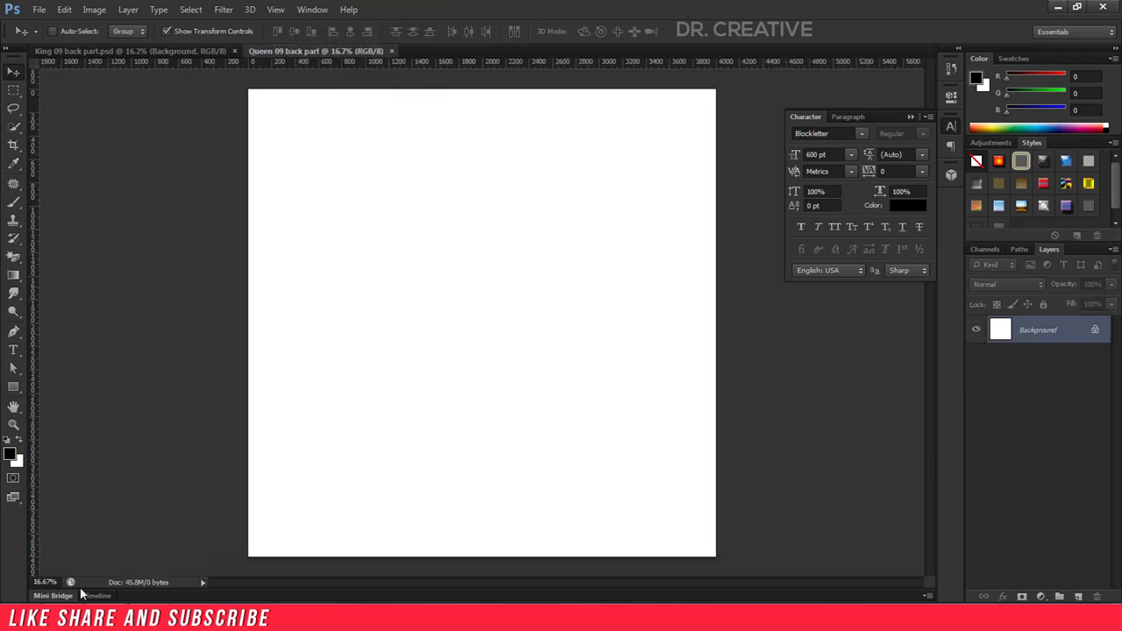
mouse_move(842, 118)
mouse_down()
mouse_move(423, 264)
mouse_move(356, 253)
mouse_up()
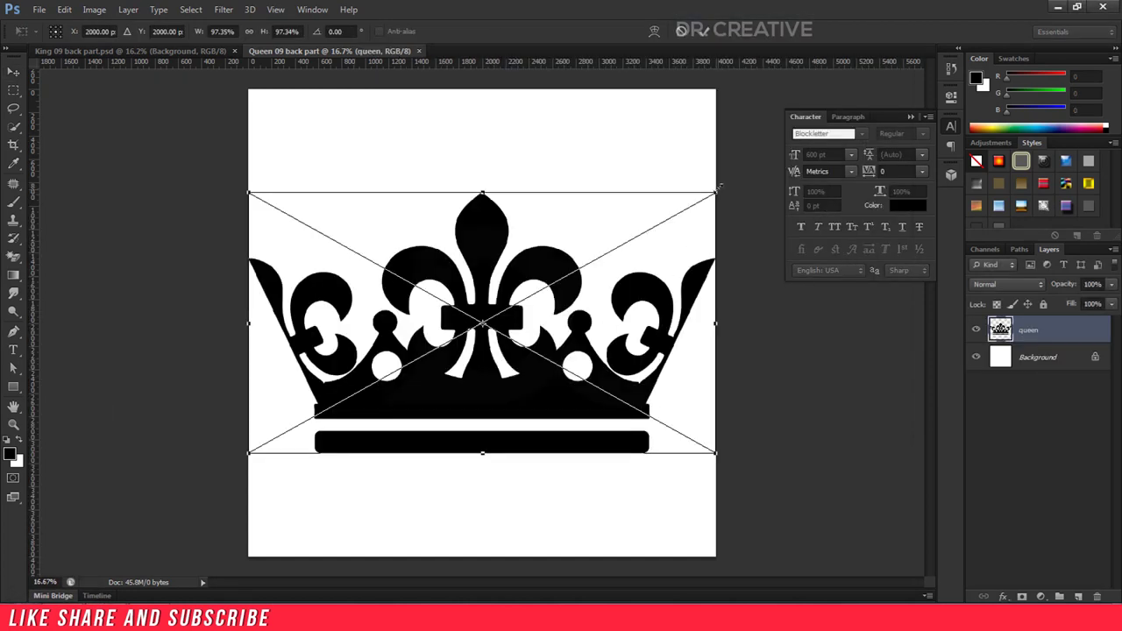
mouse_move(718, 187)
mouse_down()
mouse_move(492, 321)
mouse_move(590, 125)
mouse_up()
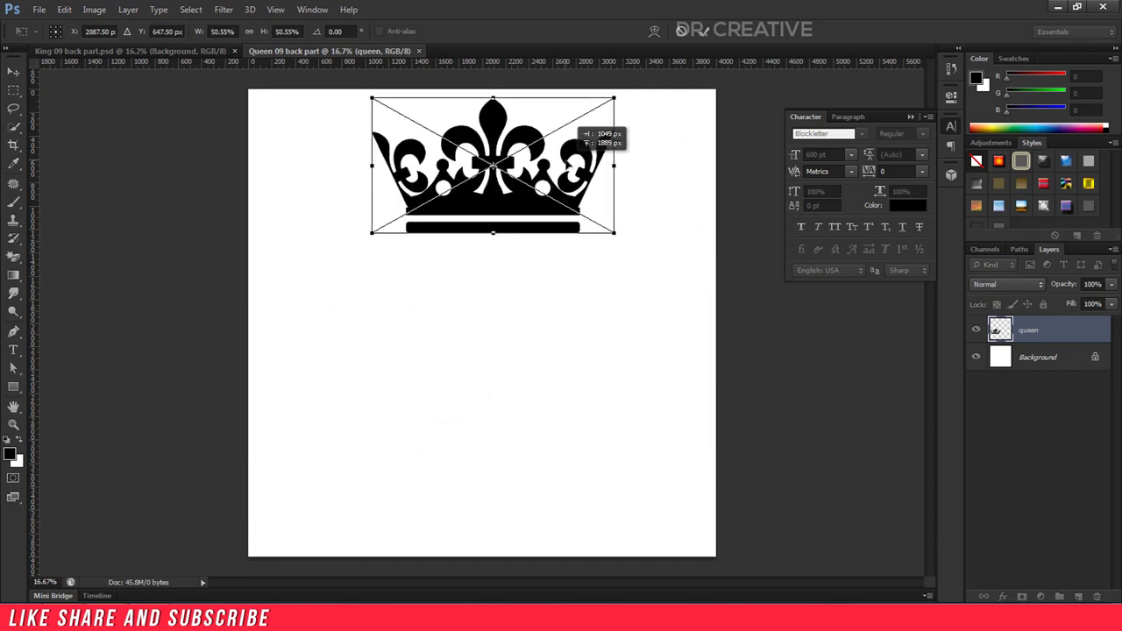
click(707, 31)
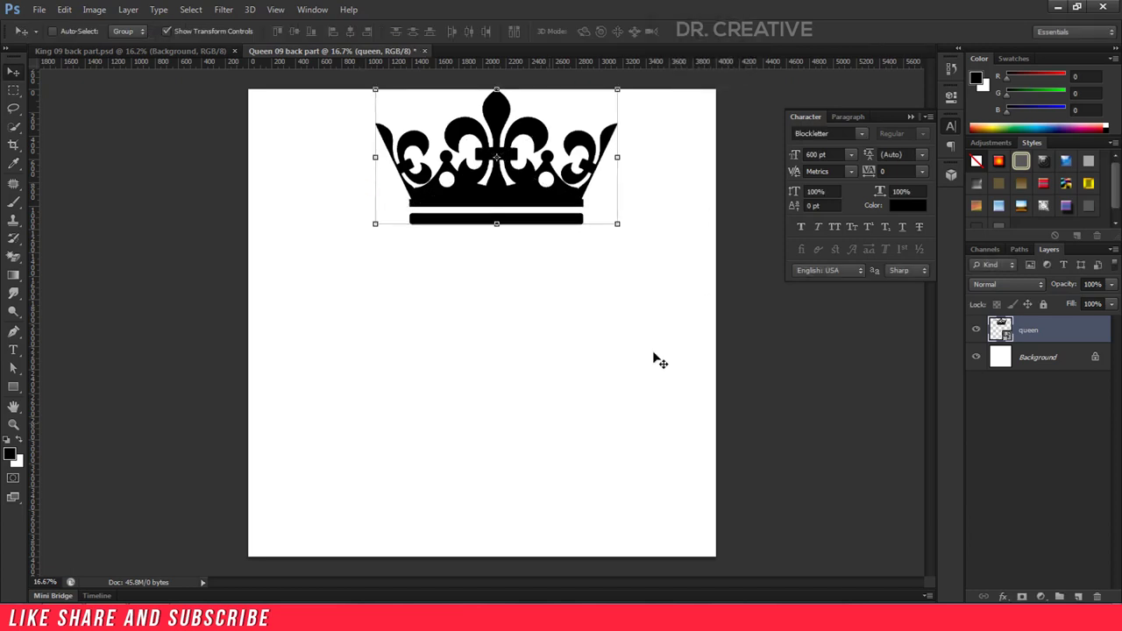
click(1036, 361)
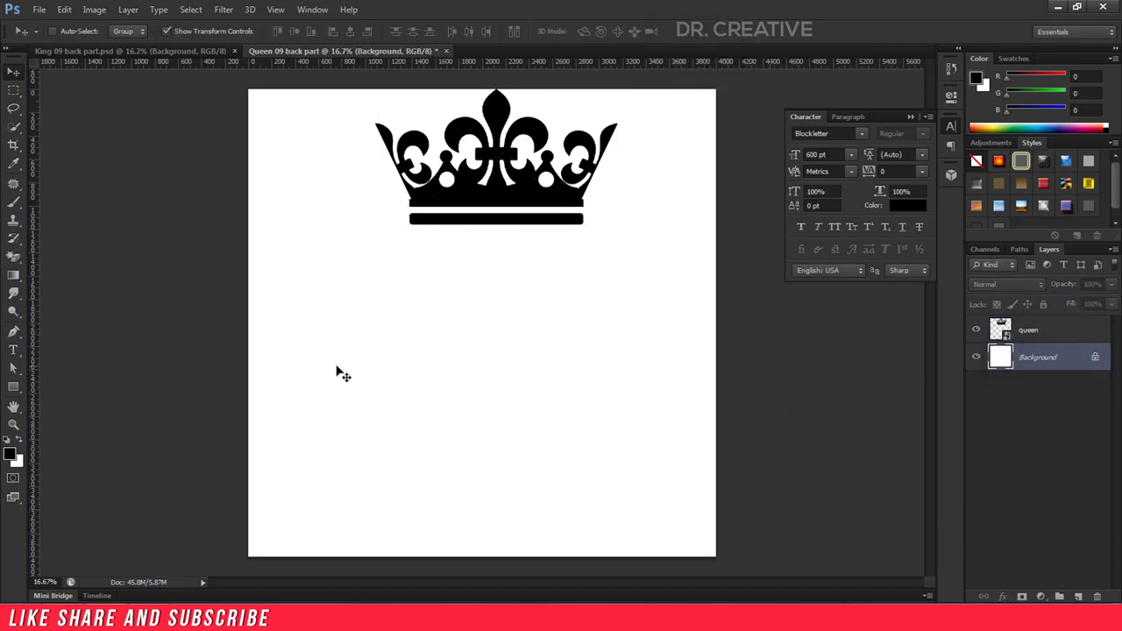
Discard the oversized 'Q9' text entry and set the type size to 300 pt
click(12, 352)
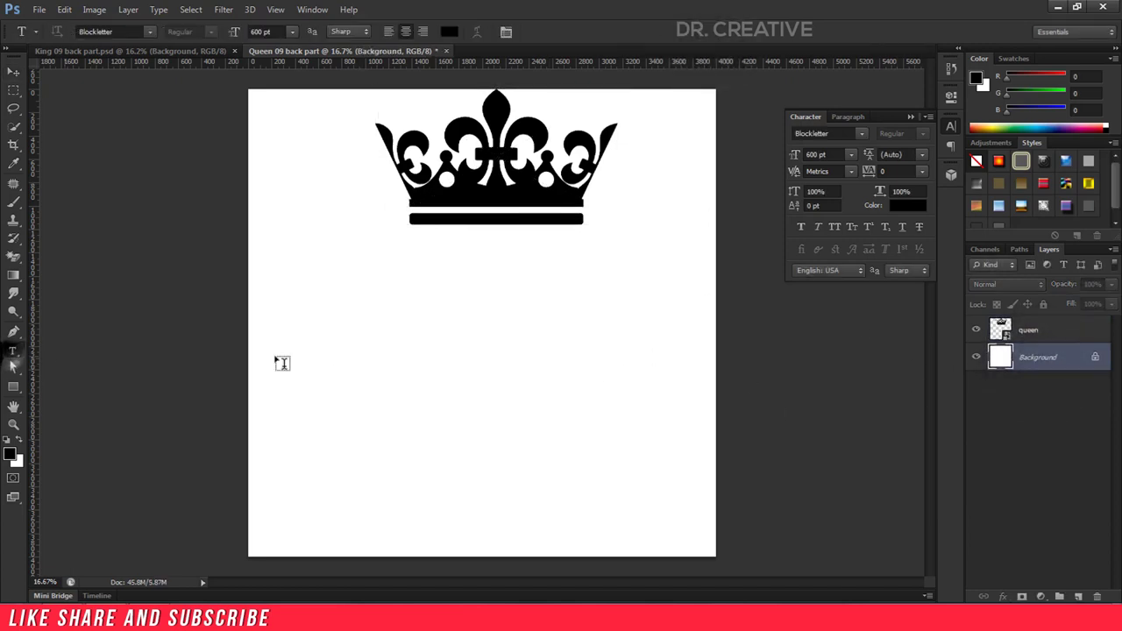
click(372, 315)
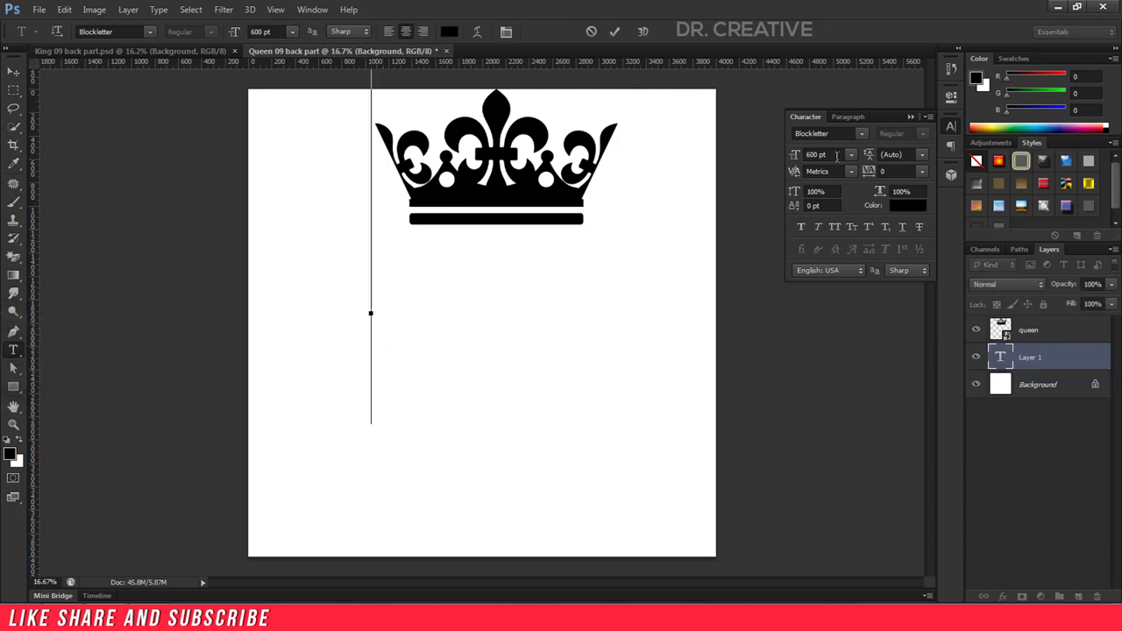
text(Q)
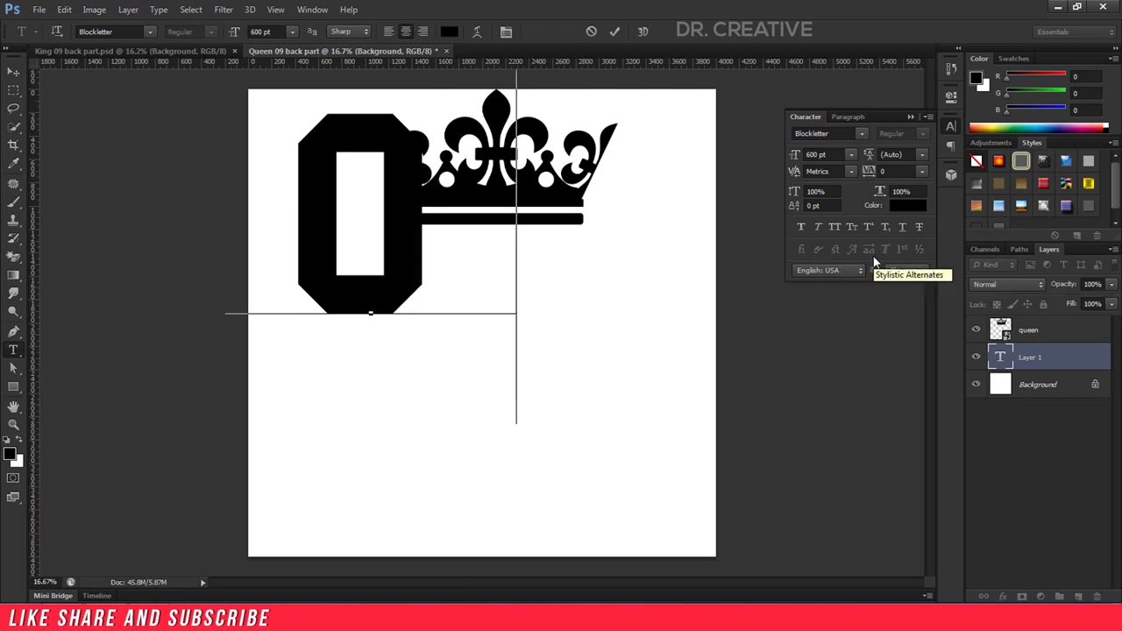
text(9)
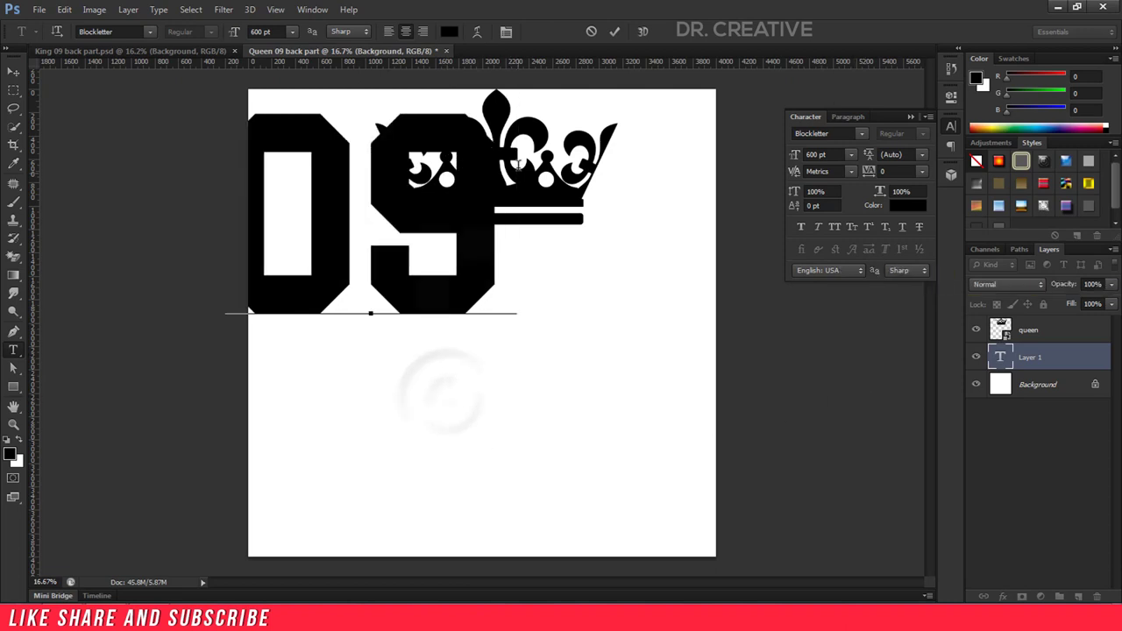
drag(493, 197, 263, 298)
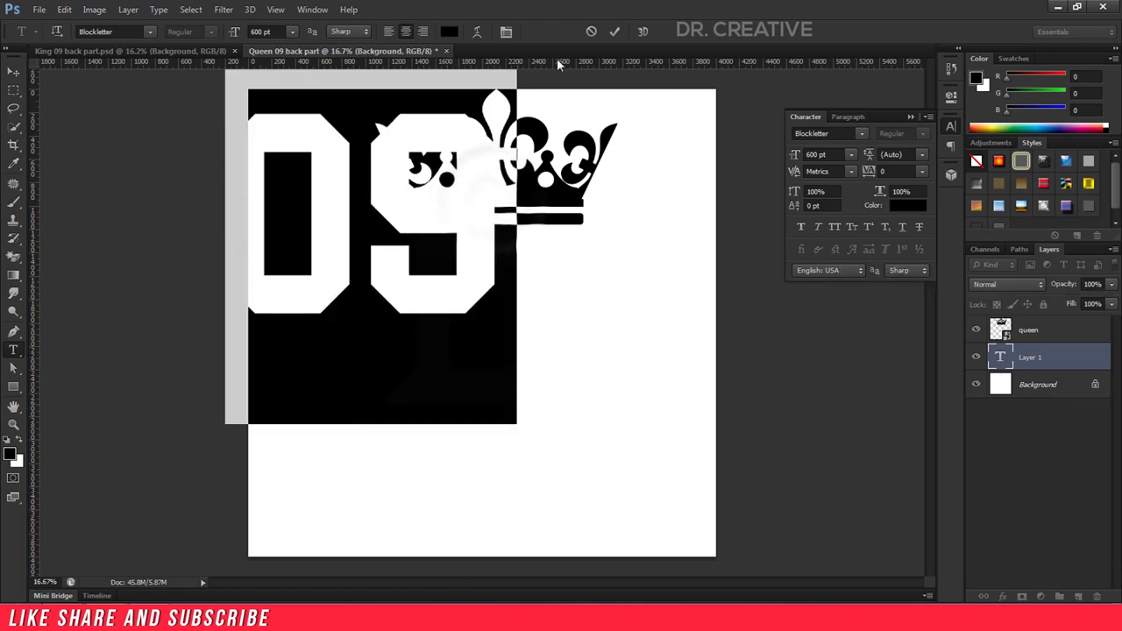
click(591, 30)
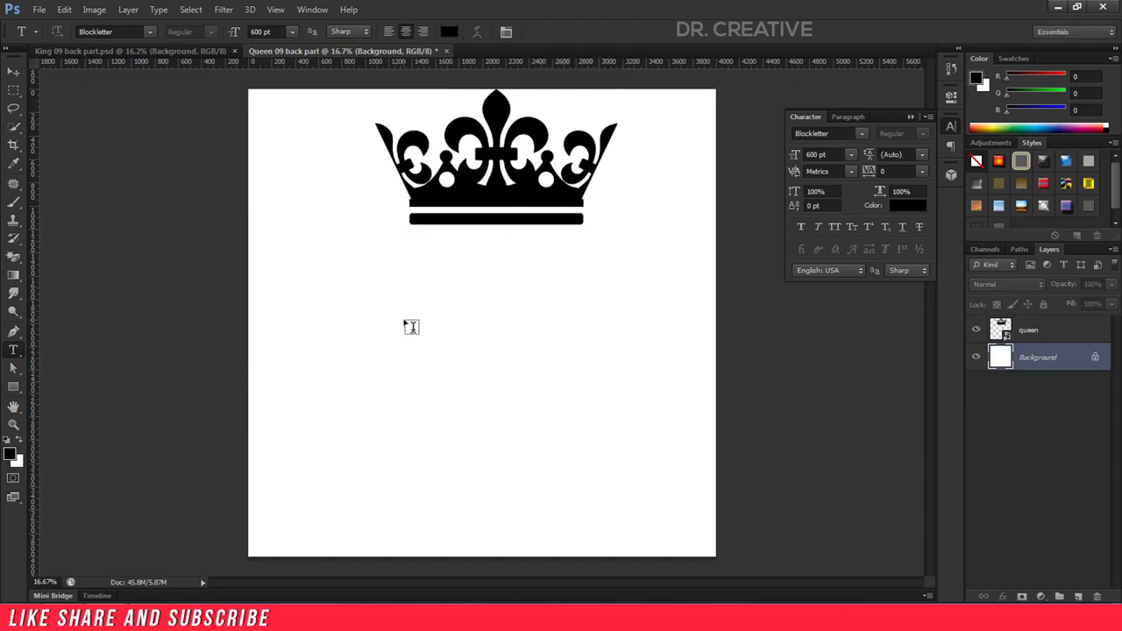
click(825, 154)
text(300)
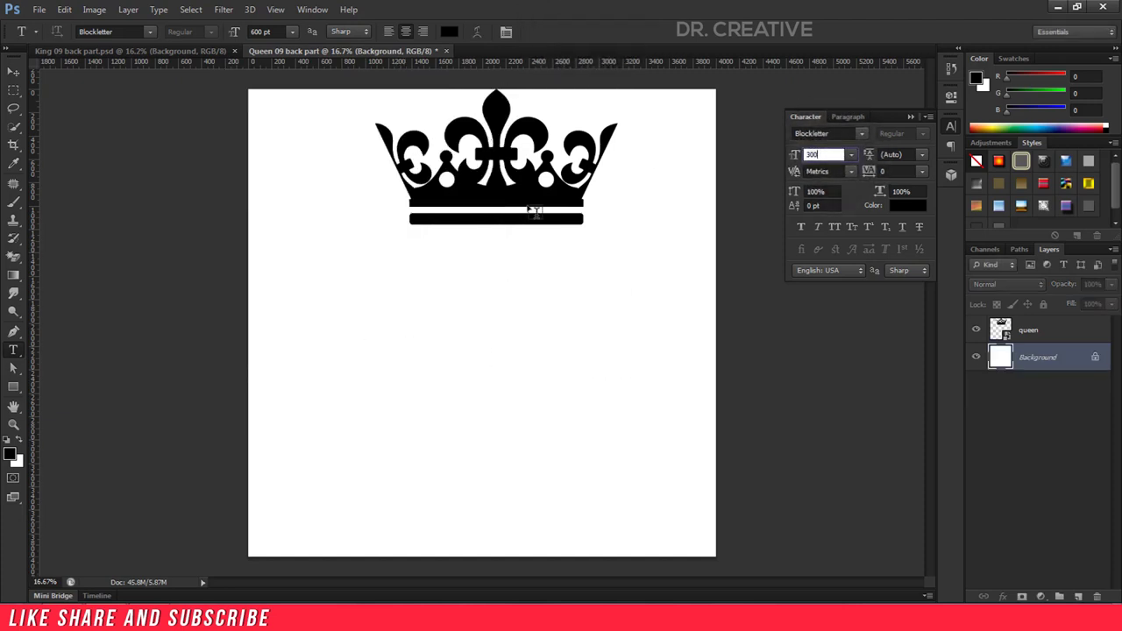
key(Return)
Type QUEEN, resize it to 200 pt, and position it just beneath the crown
click(353, 298)
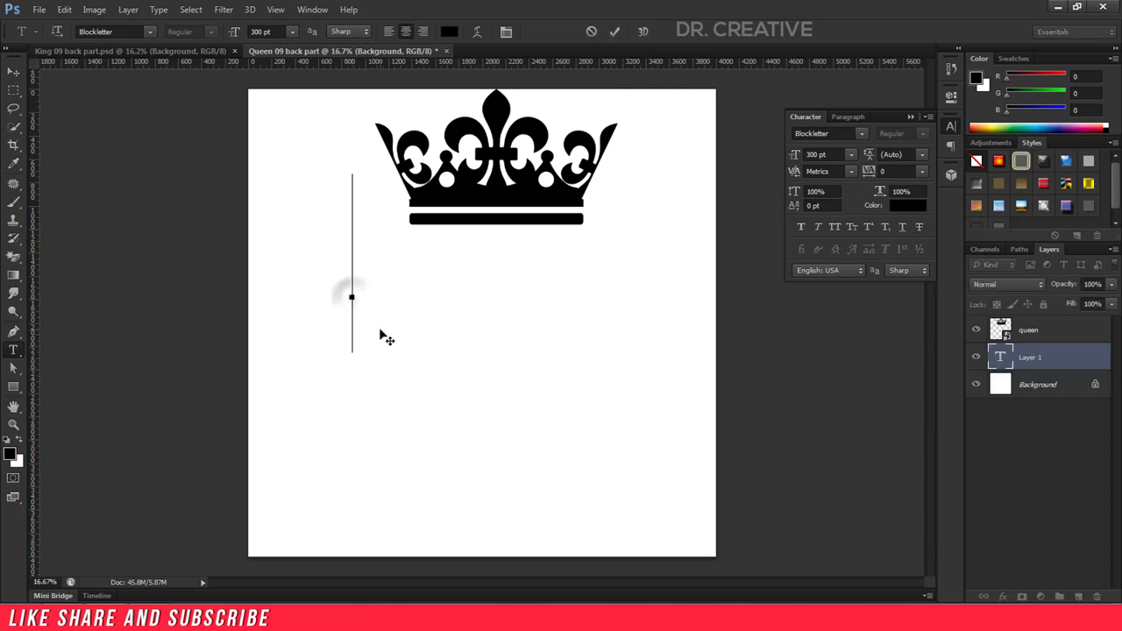
text(Q)
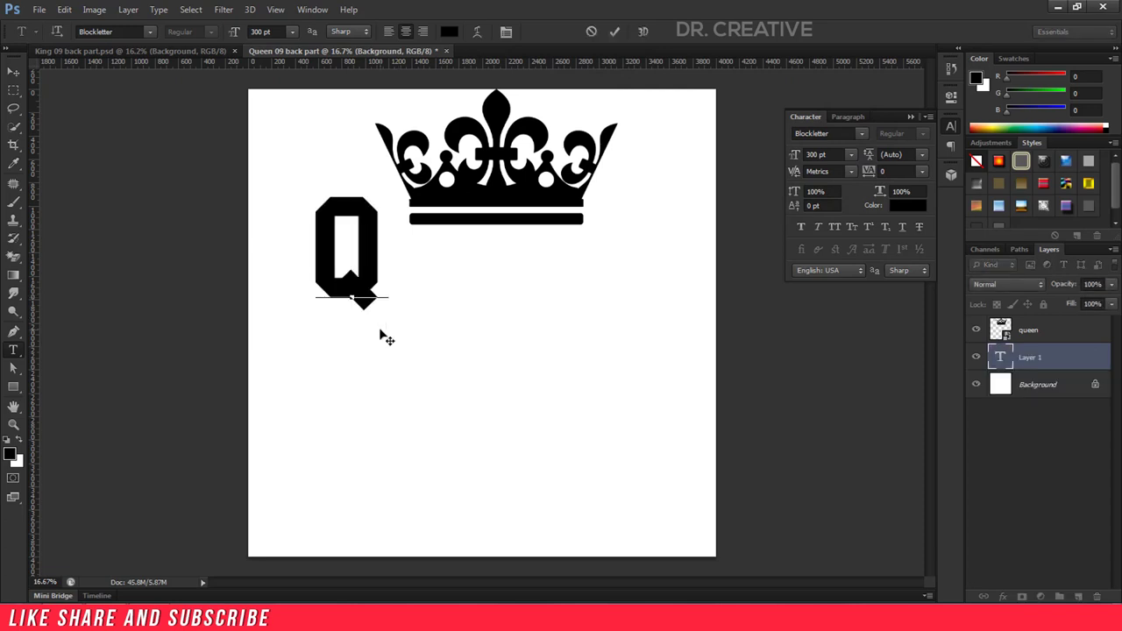
text(UEEN)
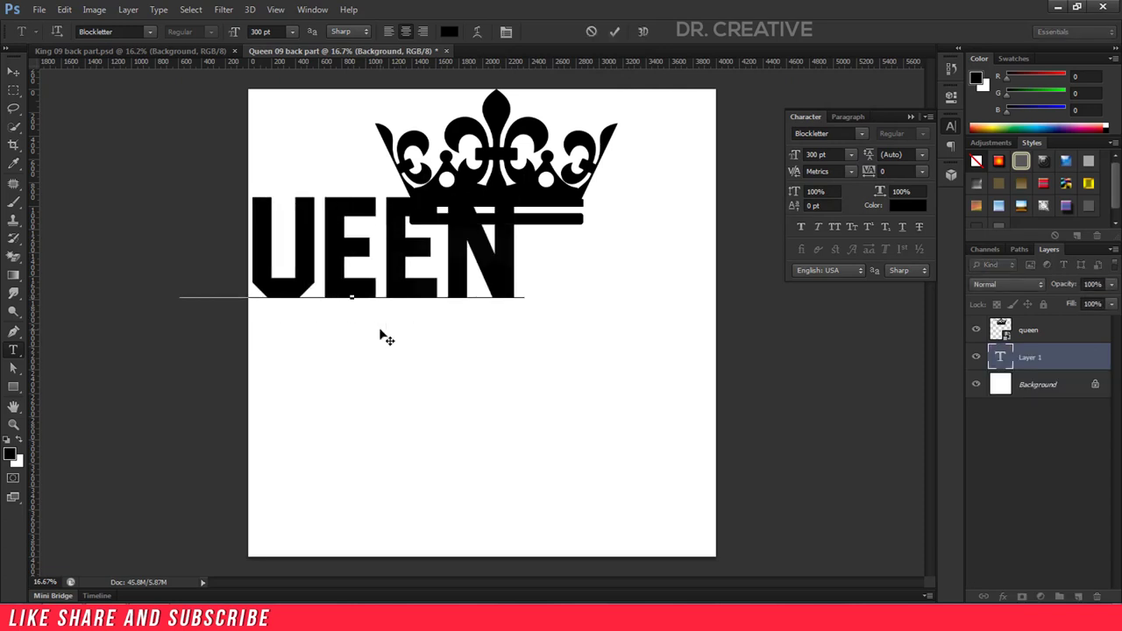
drag(470, 423, 592, 449)
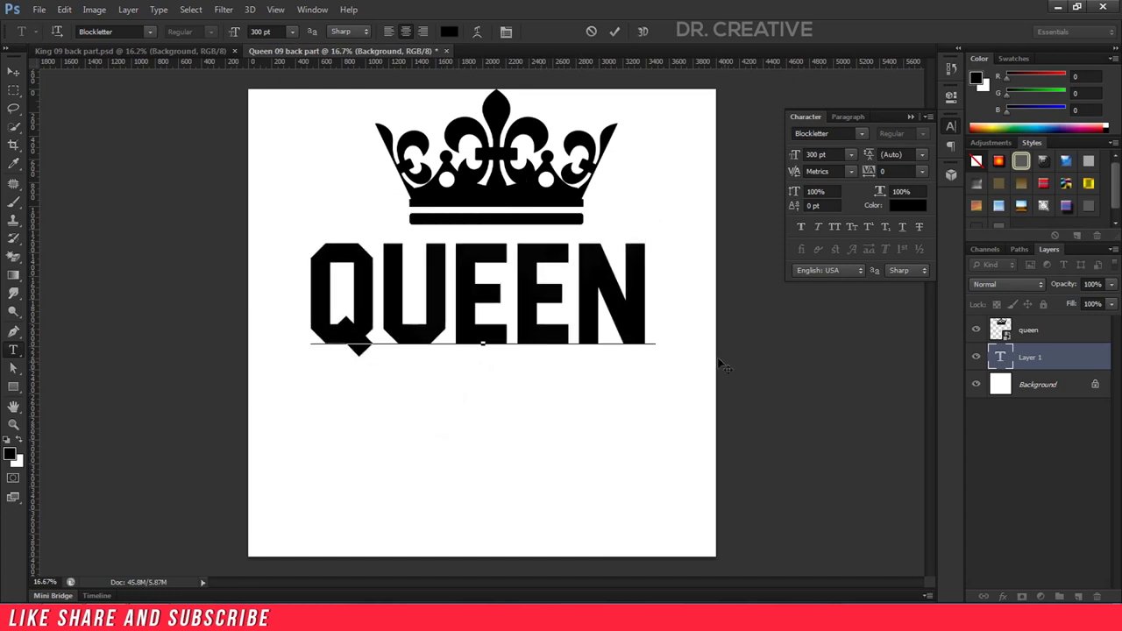
click(834, 154)
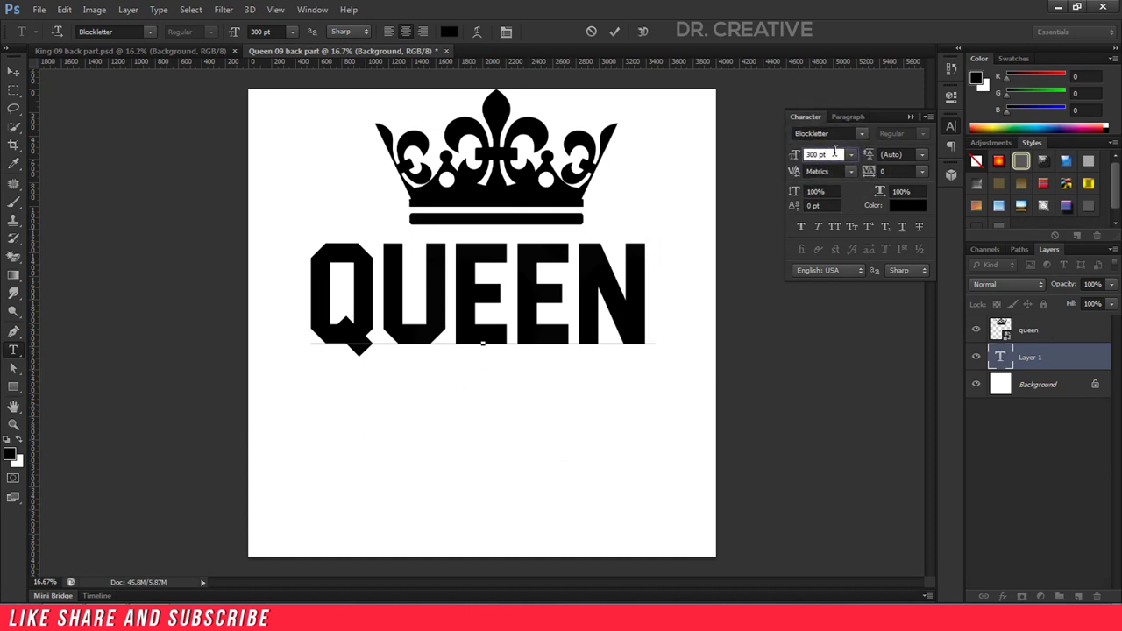
key(Down)
key(Down)
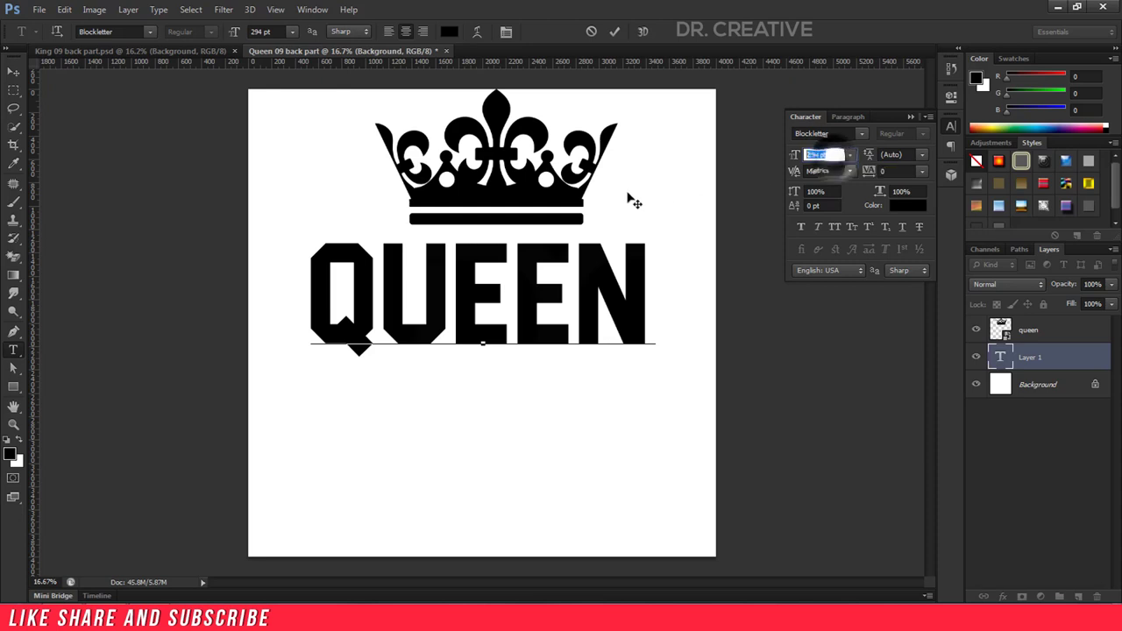
click(318, 283)
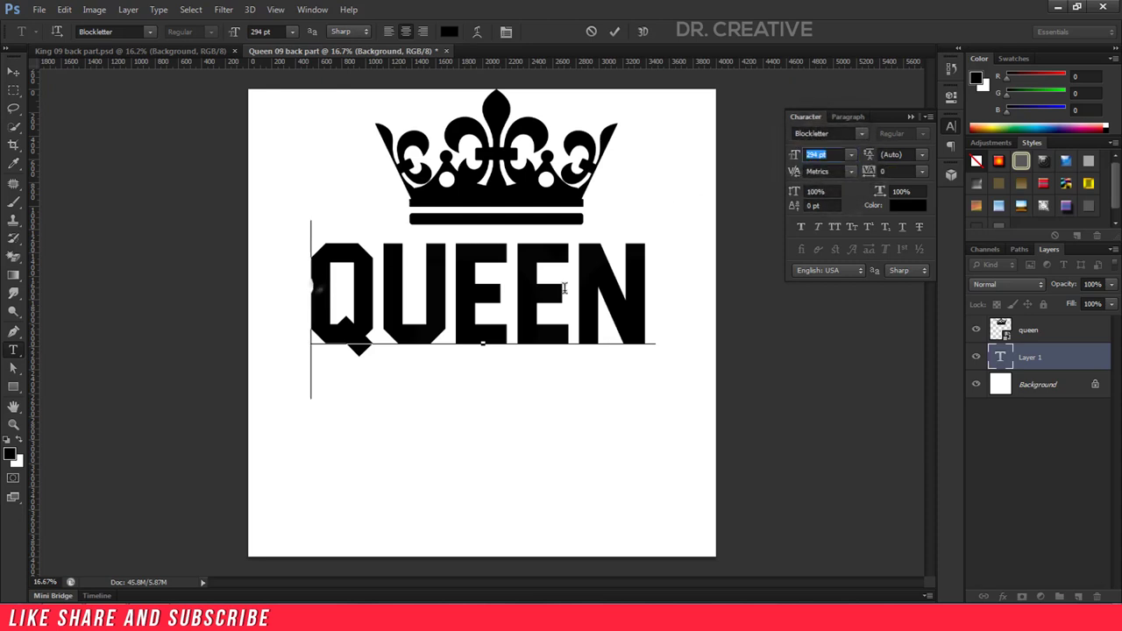
key(ctrl+a)
click(839, 152)
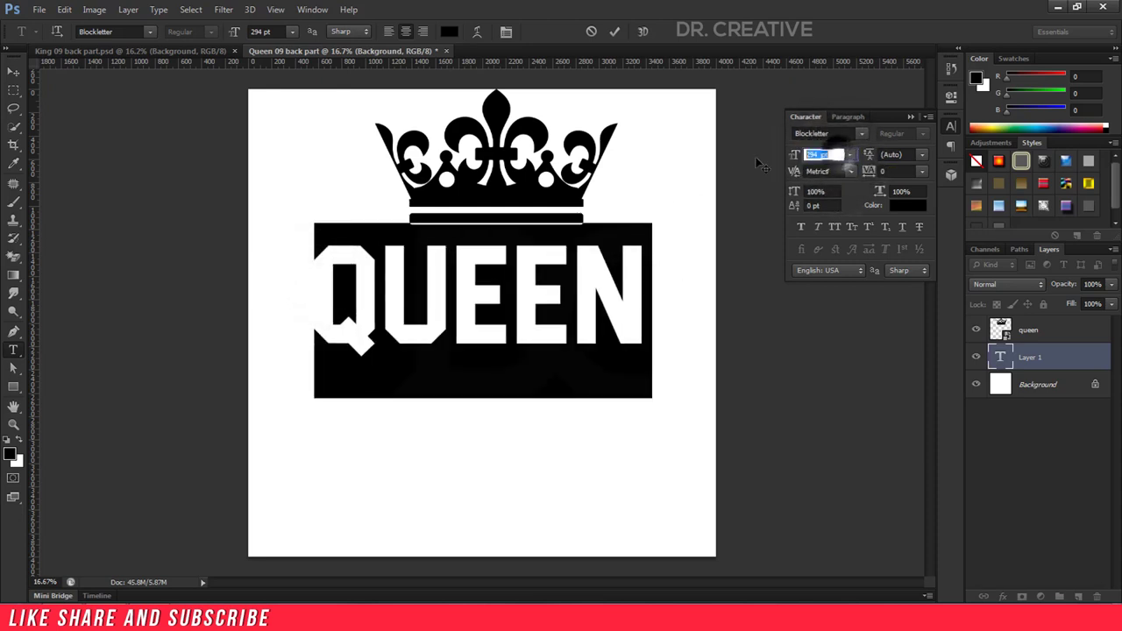
text(200)
key(Return)
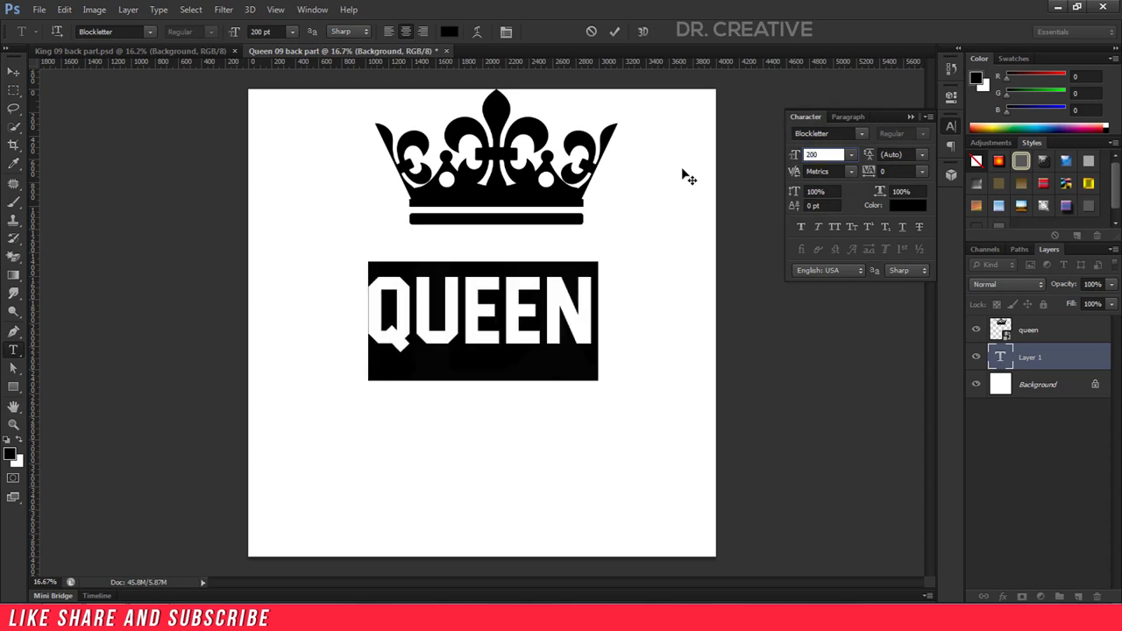
drag(585, 481, 593, 448)
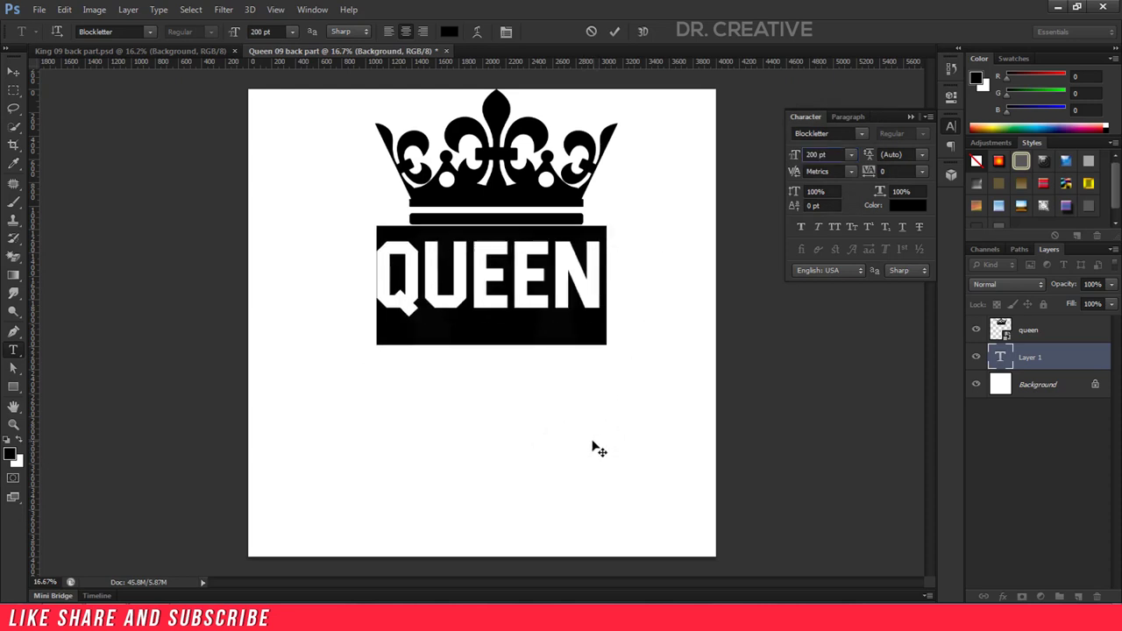
click(614, 33)
click(412, 491)
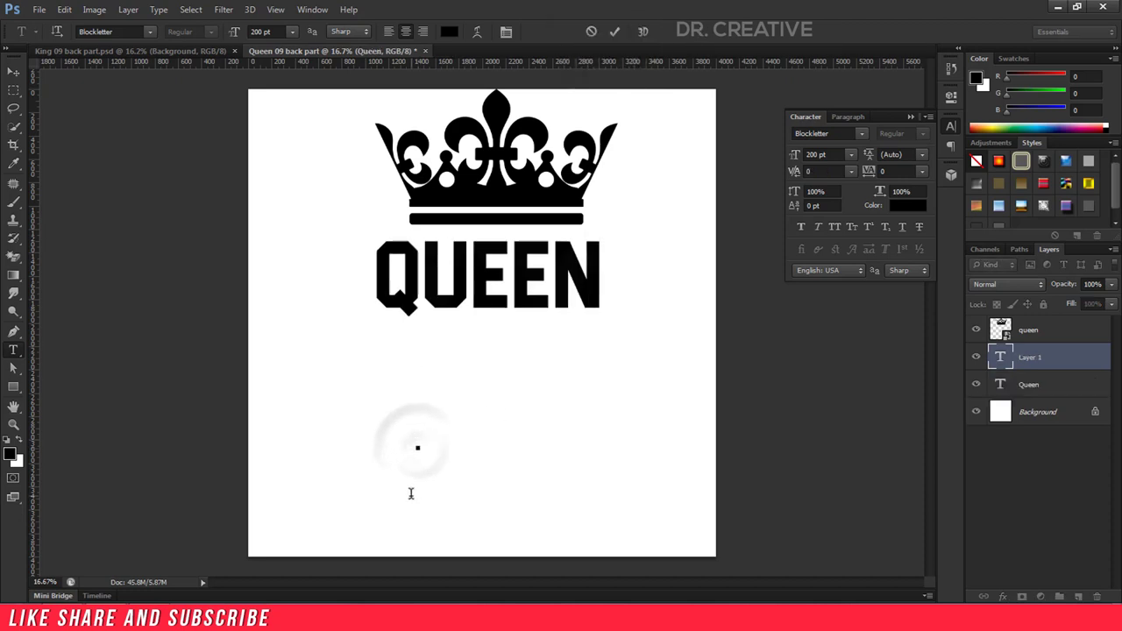
Type 09, enlarge it to 600 pt, and centre it beneath QUEEN
text(09)
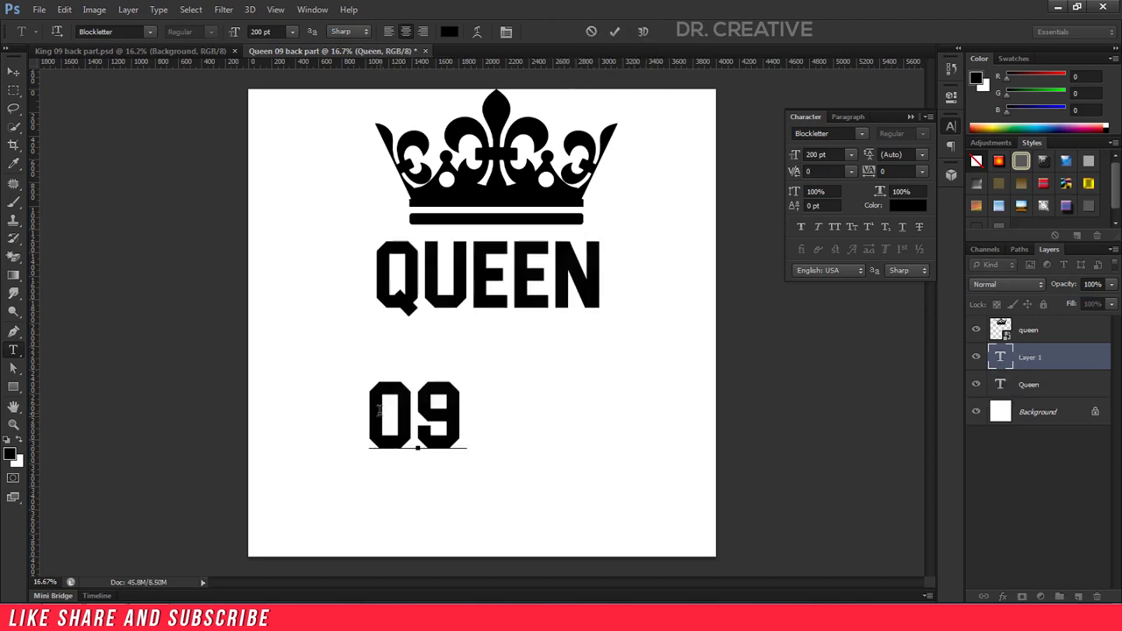
drag(379, 410, 559, 410)
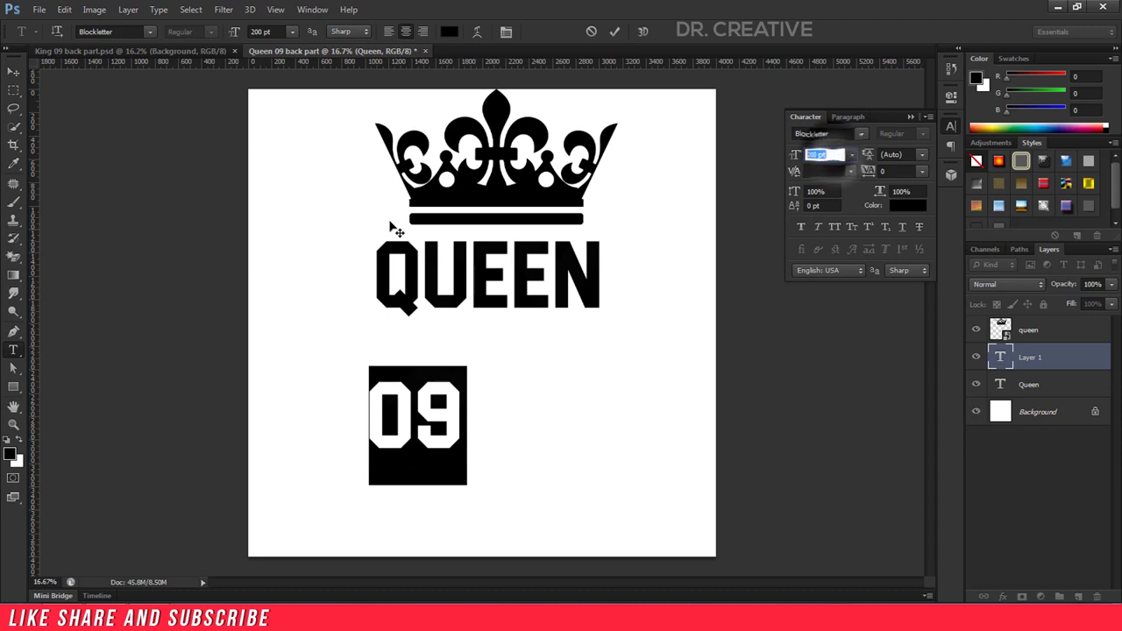
text(450)
key(Return)
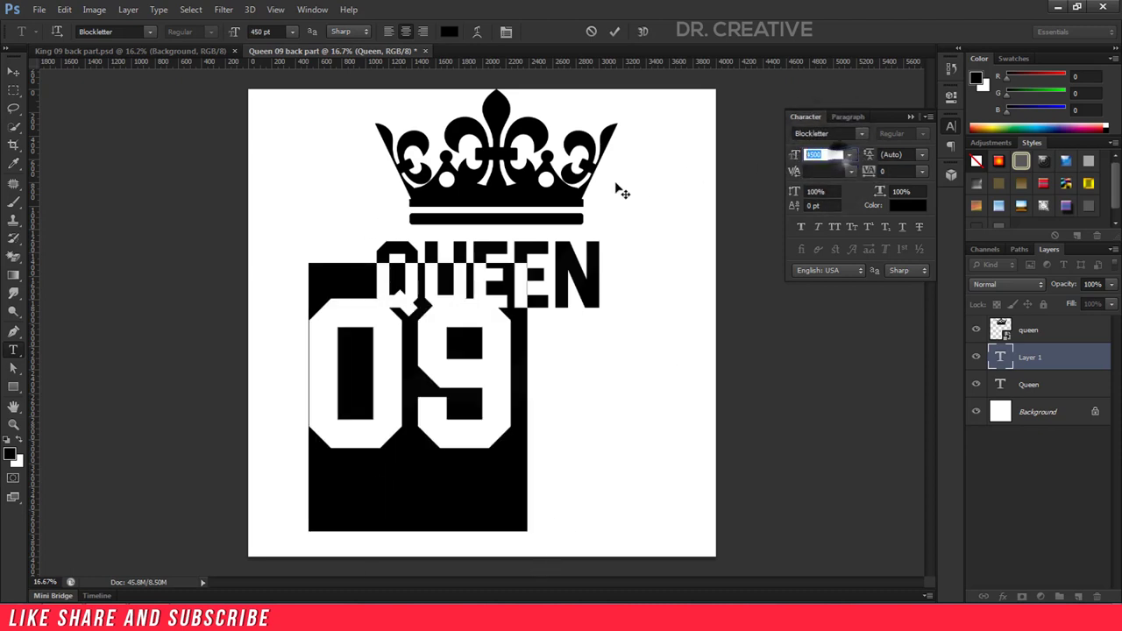
text(600)
key(Return)
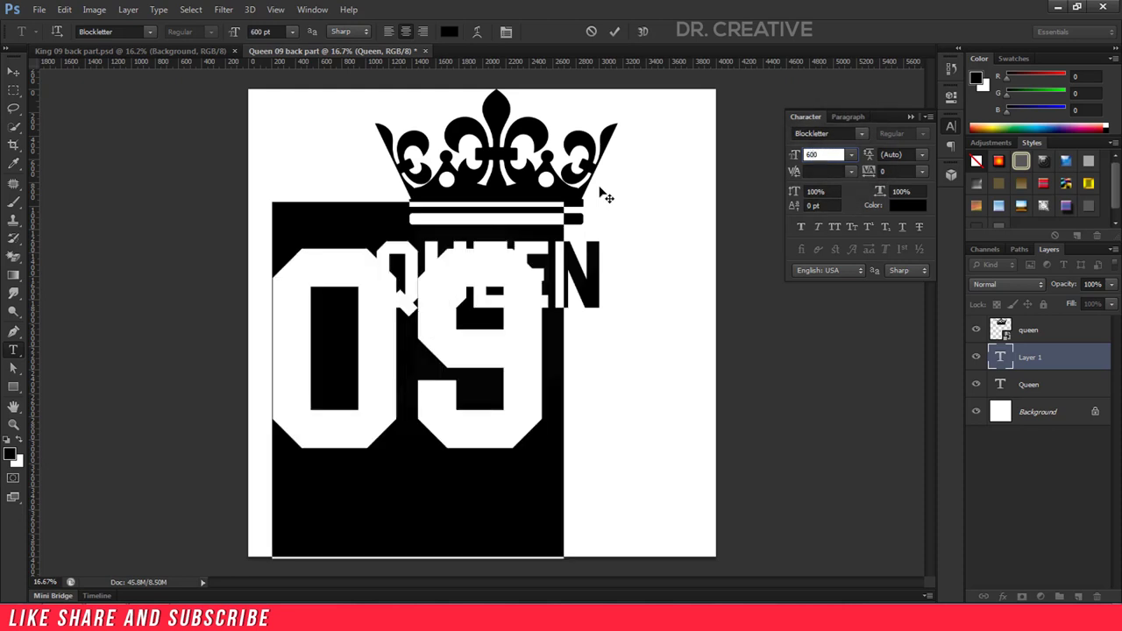
mouse_move(597, 550)
mouse_down()
mouse_move(685, 614)
mouse_move(688, 603)
mouse_up()
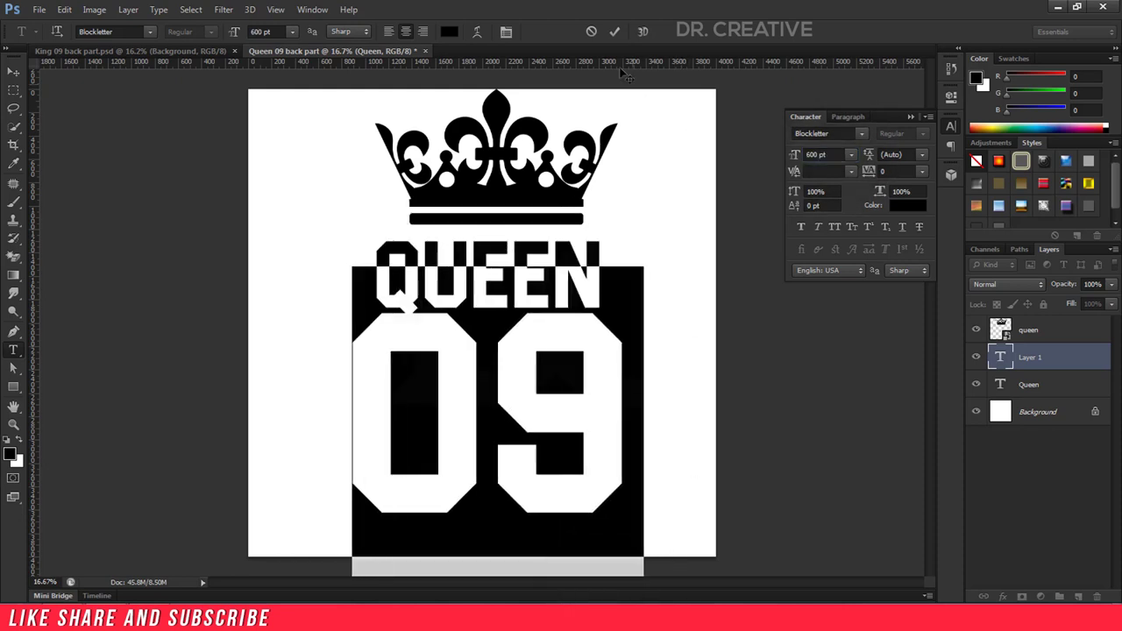
click(613, 32)
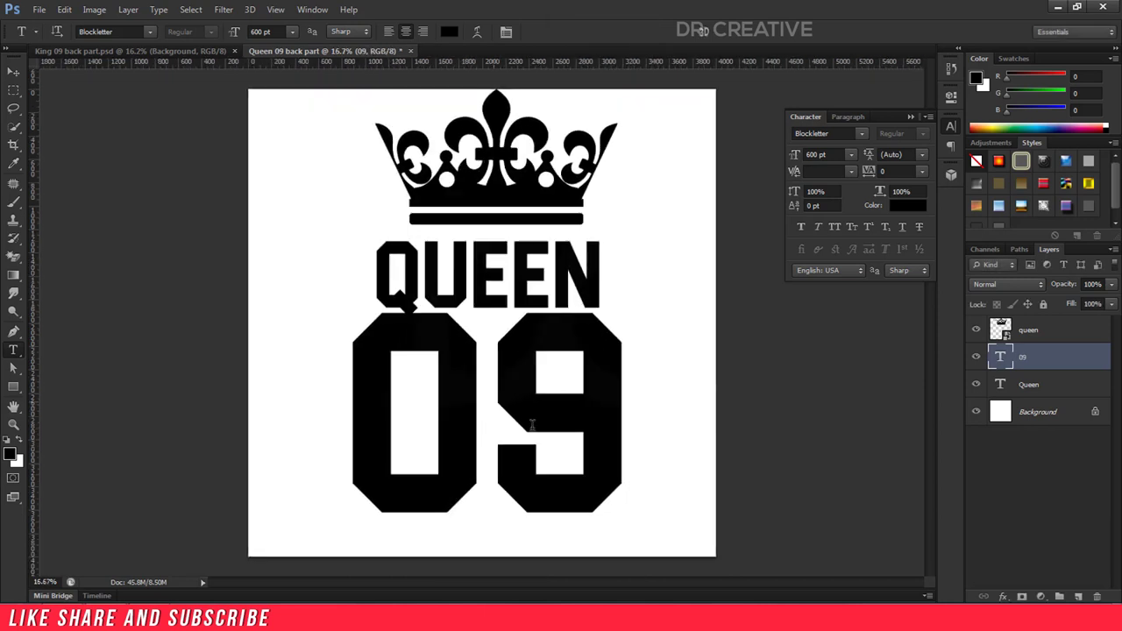
click(1045, 412)
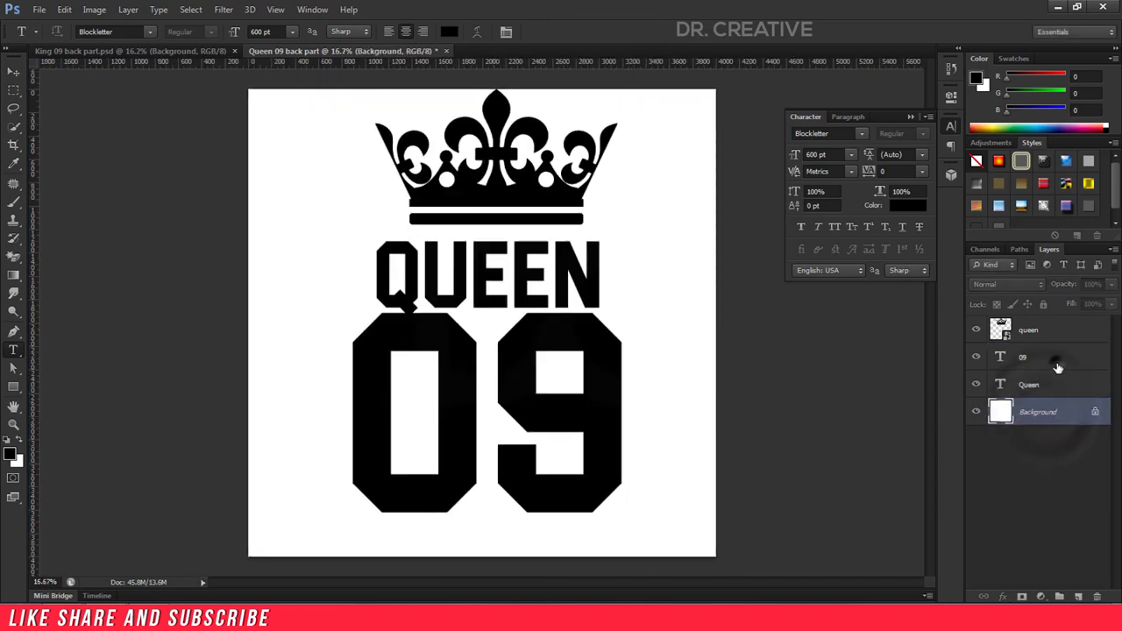
Move the Queen text layer above the 09 layer in the stack
click(1049, 356)
click(1052, 385)
click(1052, 335)
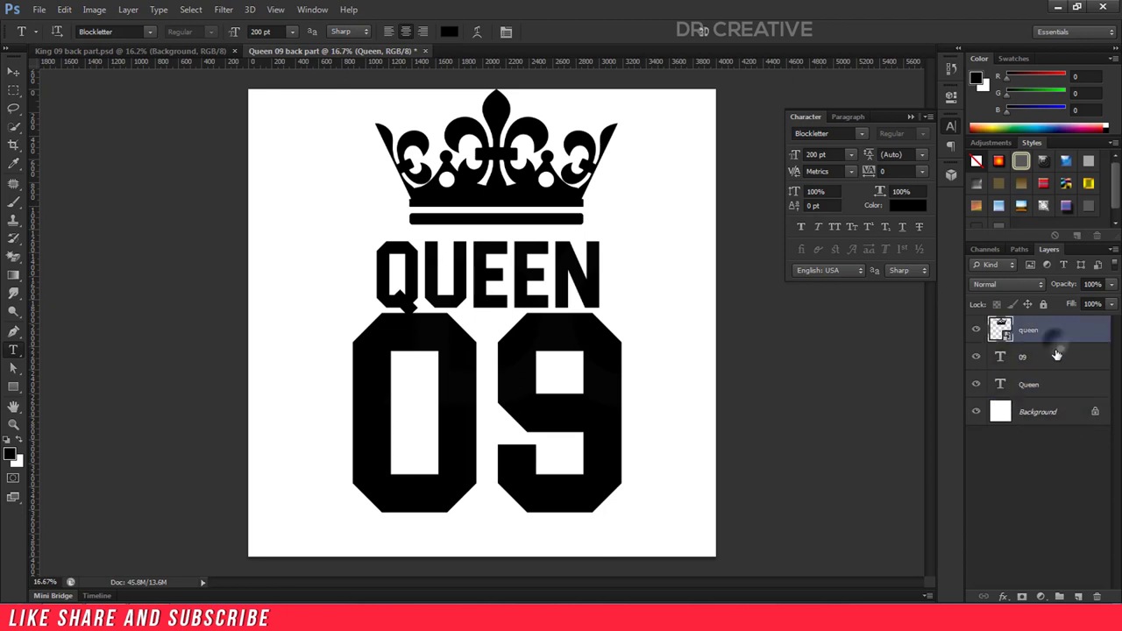
drag(1052, 384, 1031, 357)
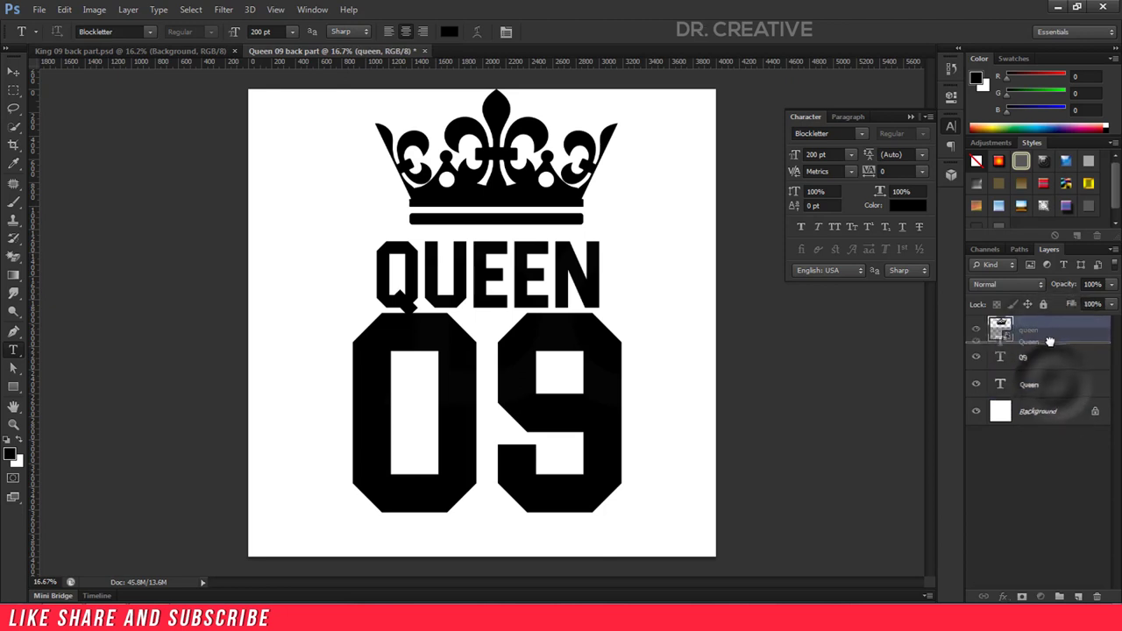
Shrink the crown to about 40.55% and raise QUEEN slightly toward it
click(1027, 331)
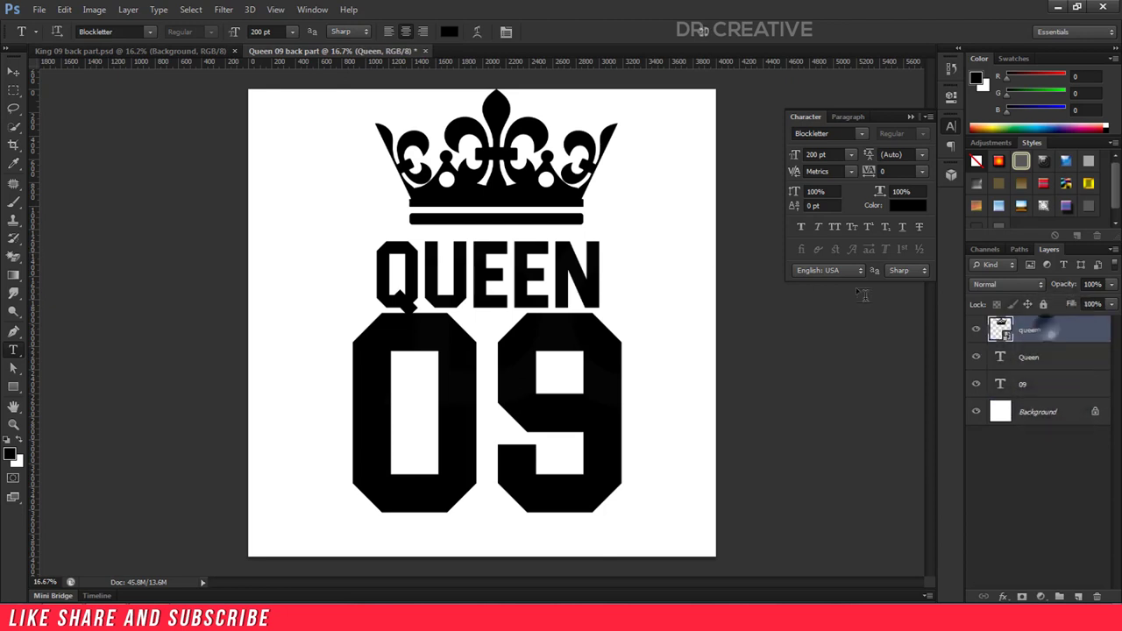
click(13, 71)
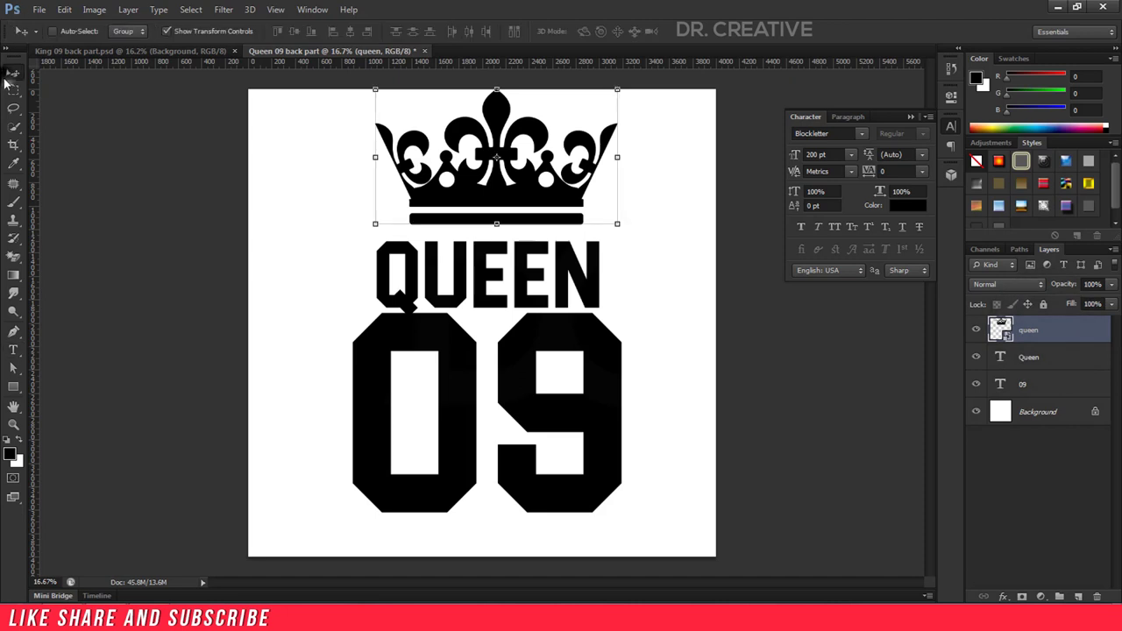
click(616, 223)
drag(598, 219, 561, 186)
drag(566, 129, 576, 133)
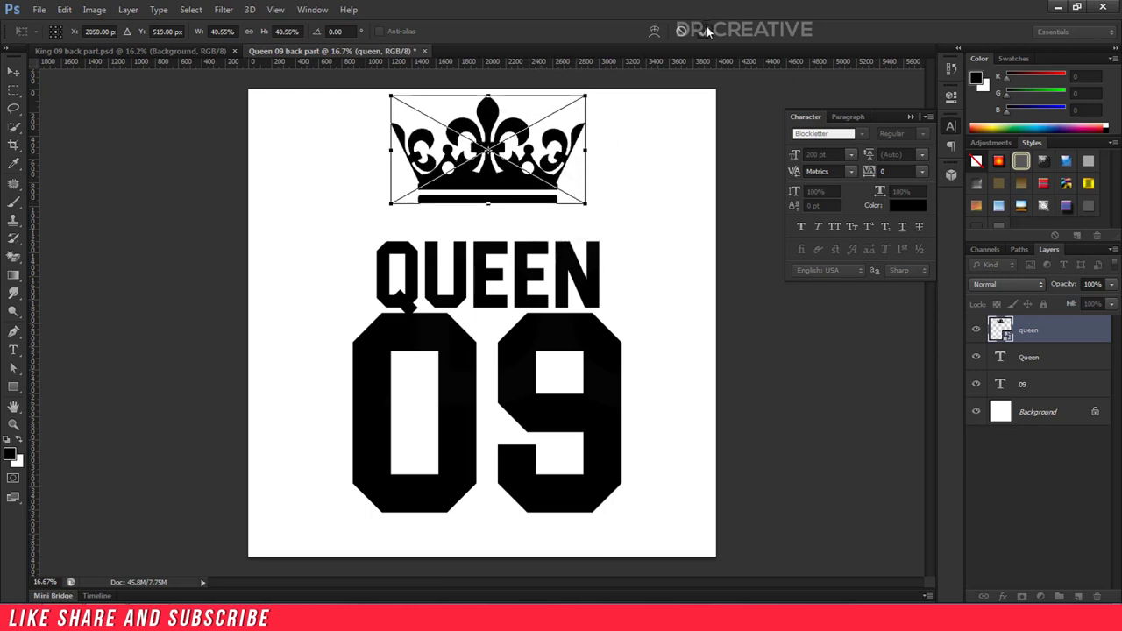
click(707, 30)
click(1008, 357)
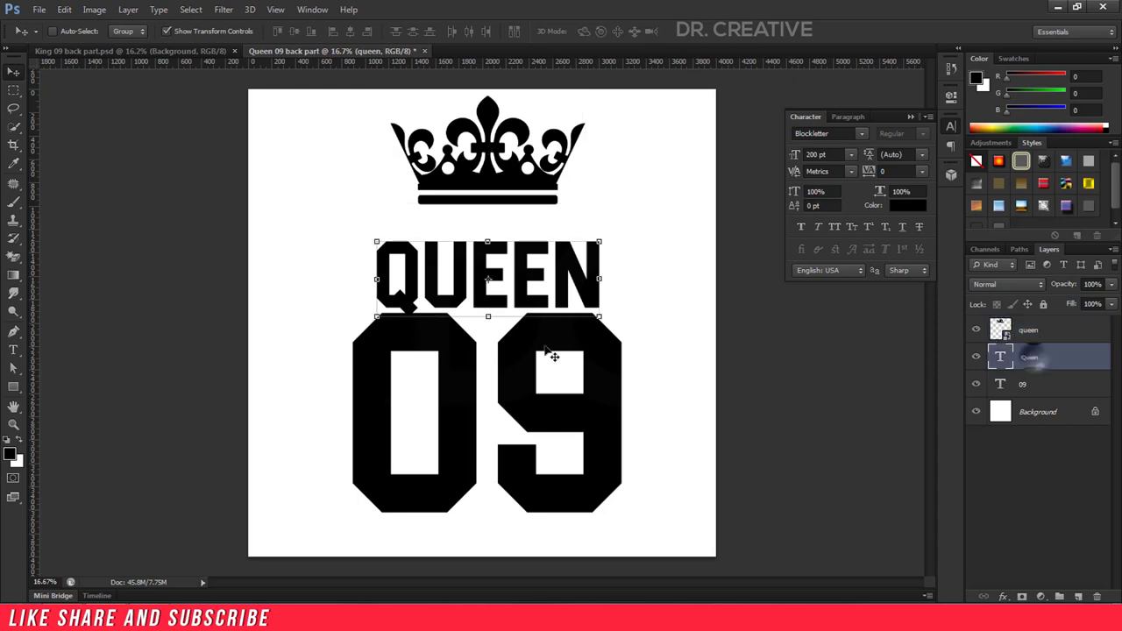
drag(481, 297, 480, 279)
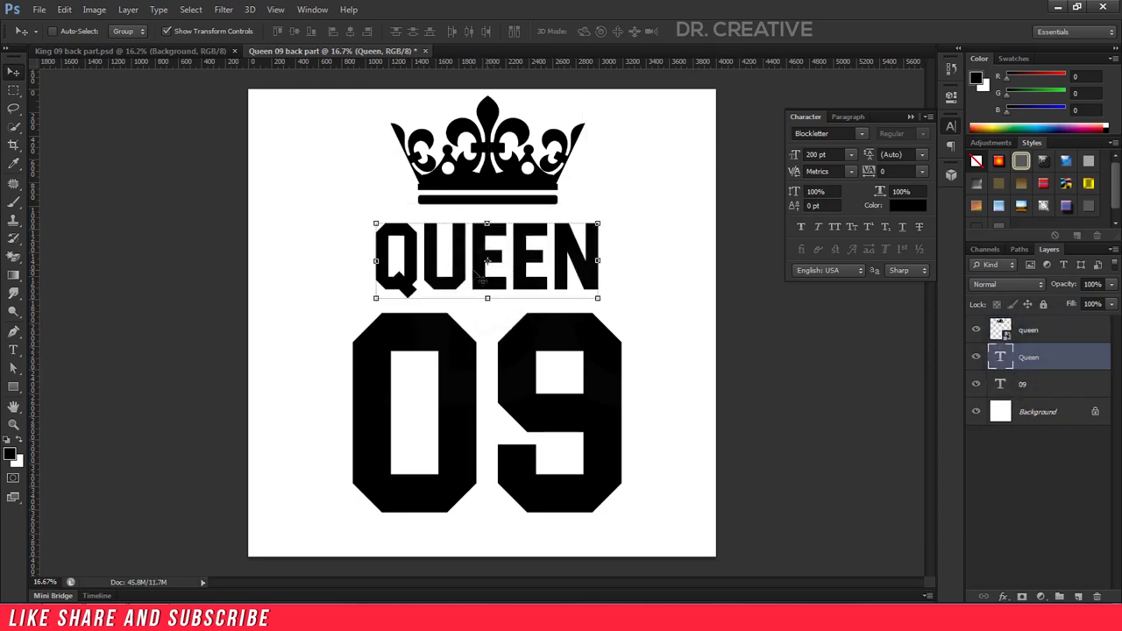
click(5, 349)
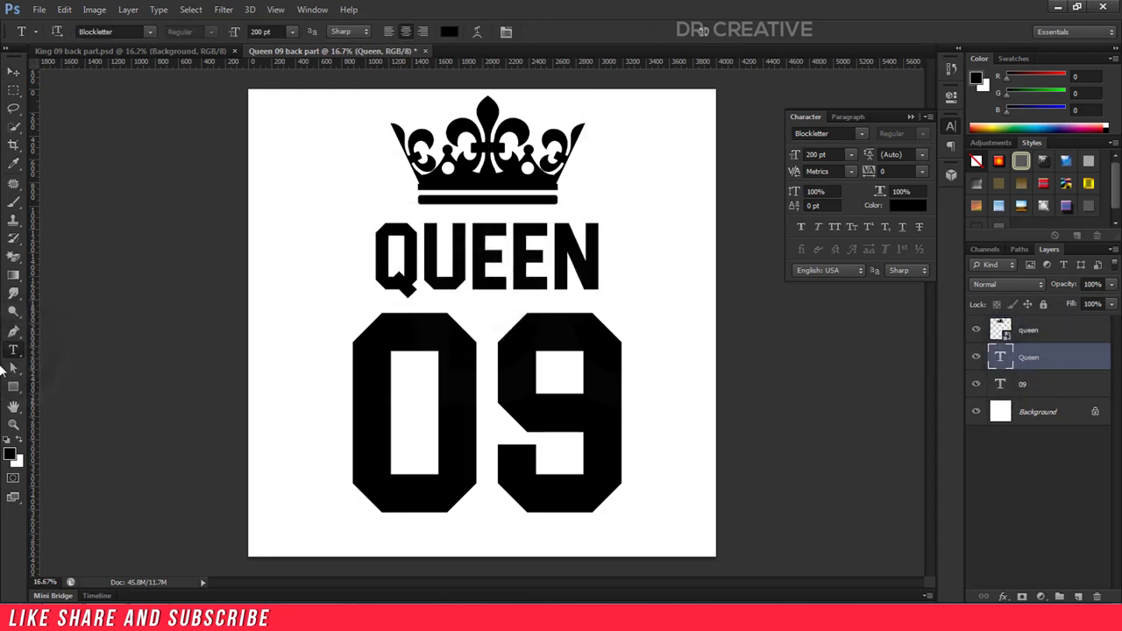
Add a vertical guide at the 09's left edge and enlarge QUEEN to 242 pt
drag(35, 382, 352, 406)
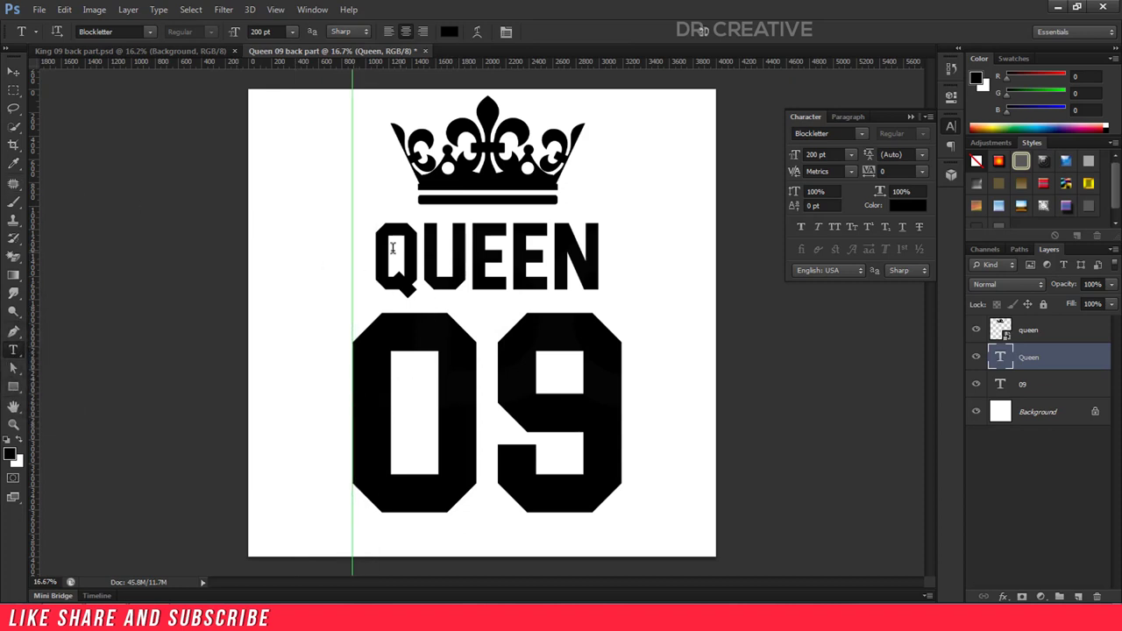
click(392, 248)
key(ctrl+a)
click(833, 158)
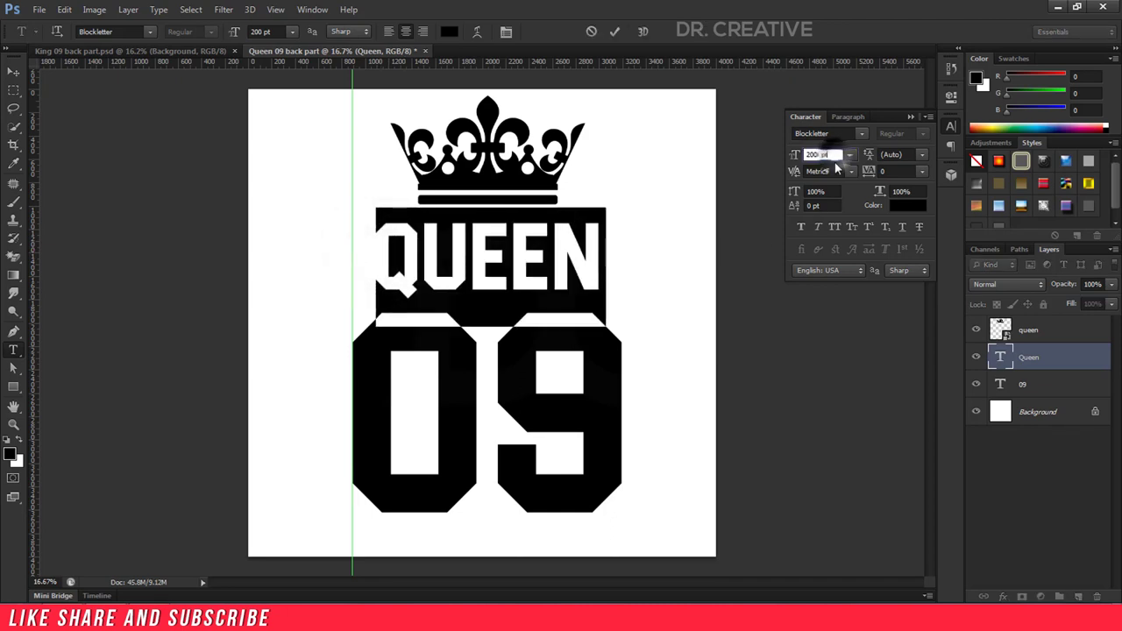
key(Up)
key(Up)
key(Up)
key(Up)
key(Up)
key(Up)
key(Up)
key(Up)
key(Up)
key(Up)
key(Up)
key(Up)
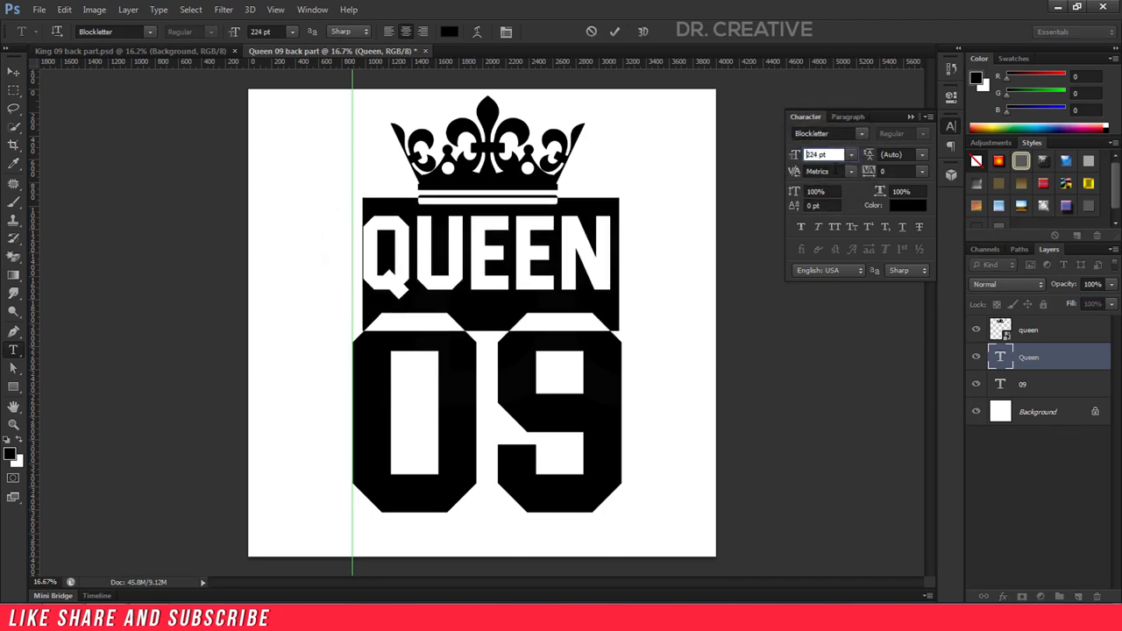
key(Up)
key(Up)
key(Up)
key(Up)
key(Up)
key(Up)
key(Up)
key(Up)
key(Up)
key(Up)
key(Up)
key(Up)
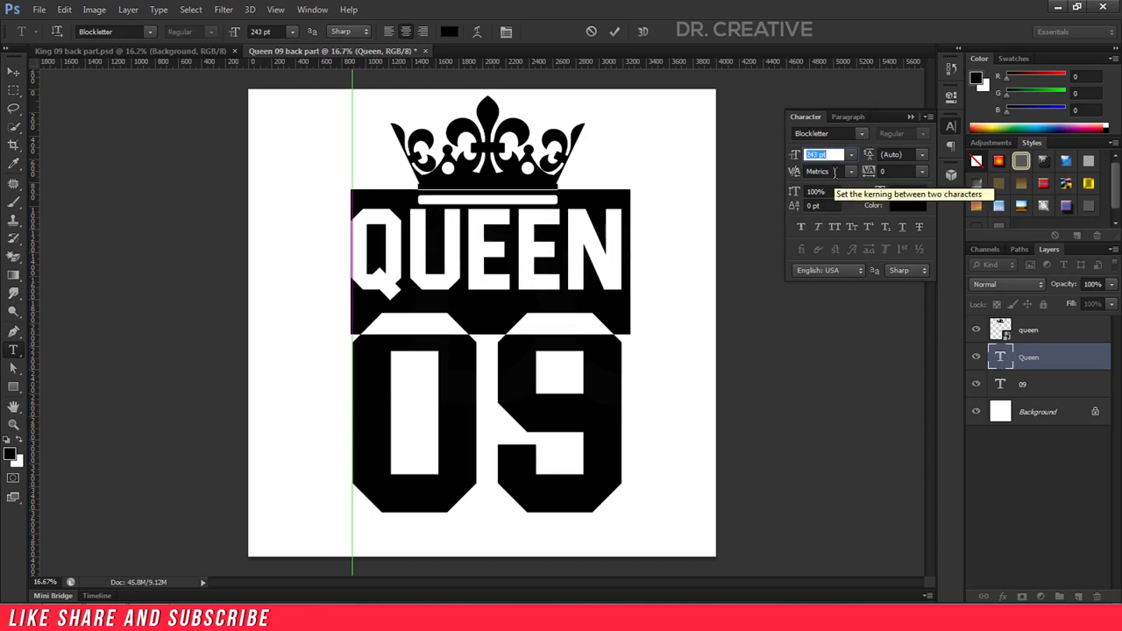
key(Down)
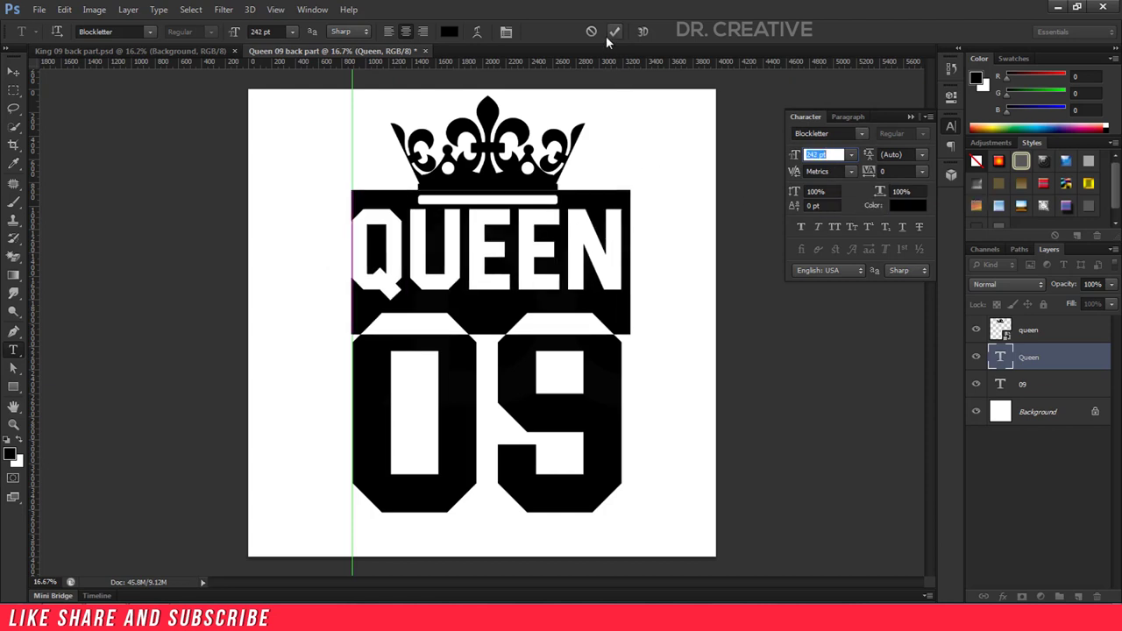
Commit QUEEN, then nudge 09 onto the guide and lower it down the canvas
click(613, 31)
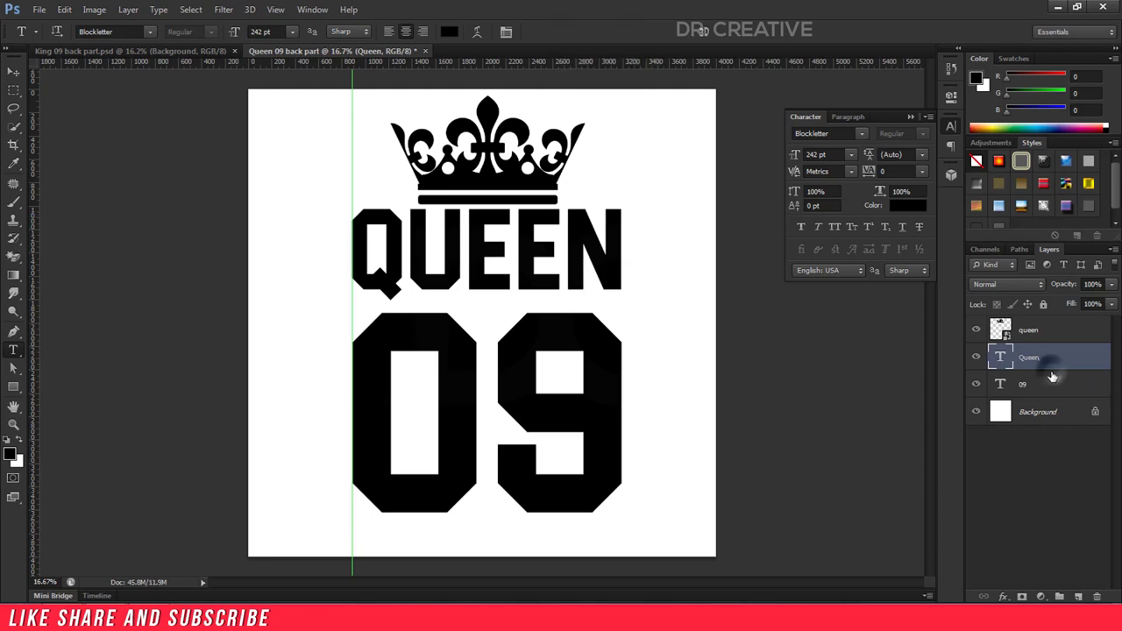
click(1037, 407)
click(1046, 387)
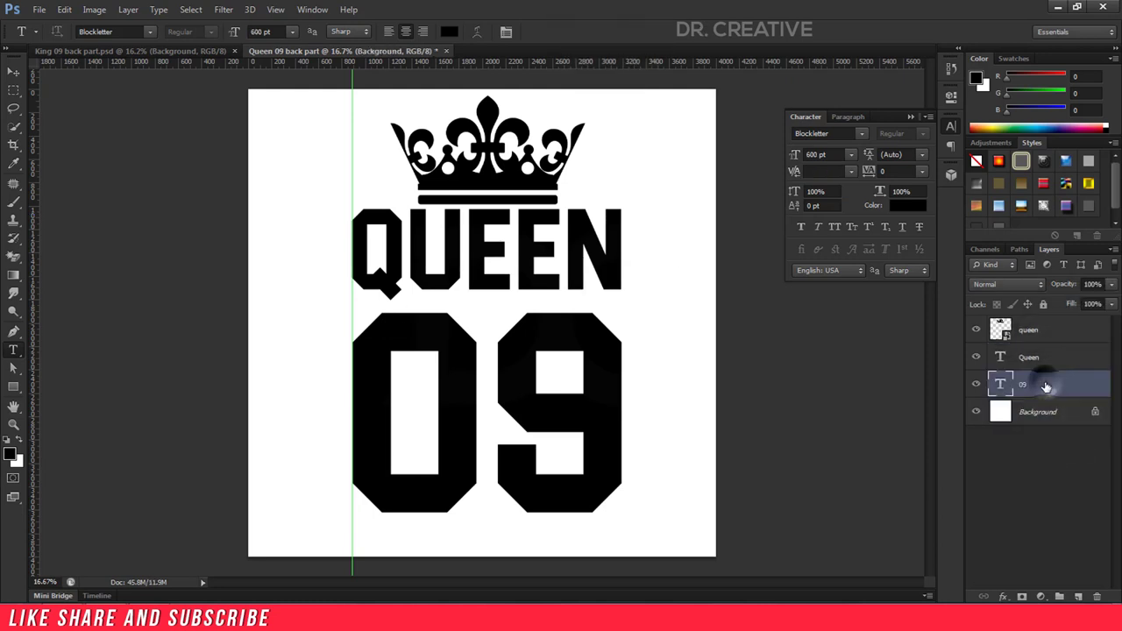
click(12, 74)
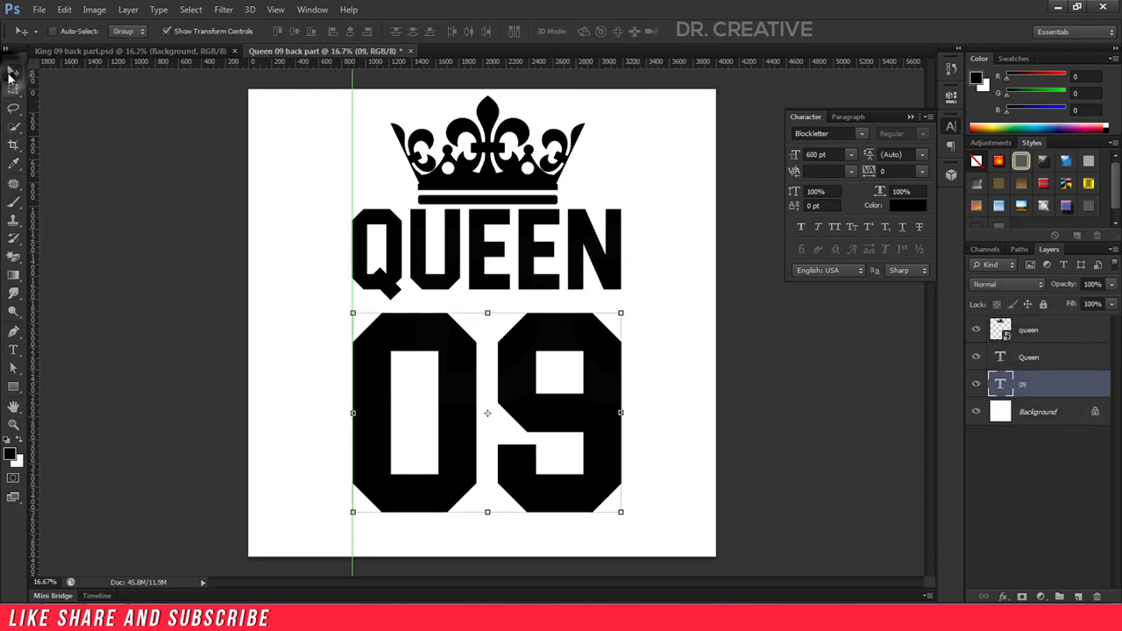
key(shift+Right)
key(shift+Right)
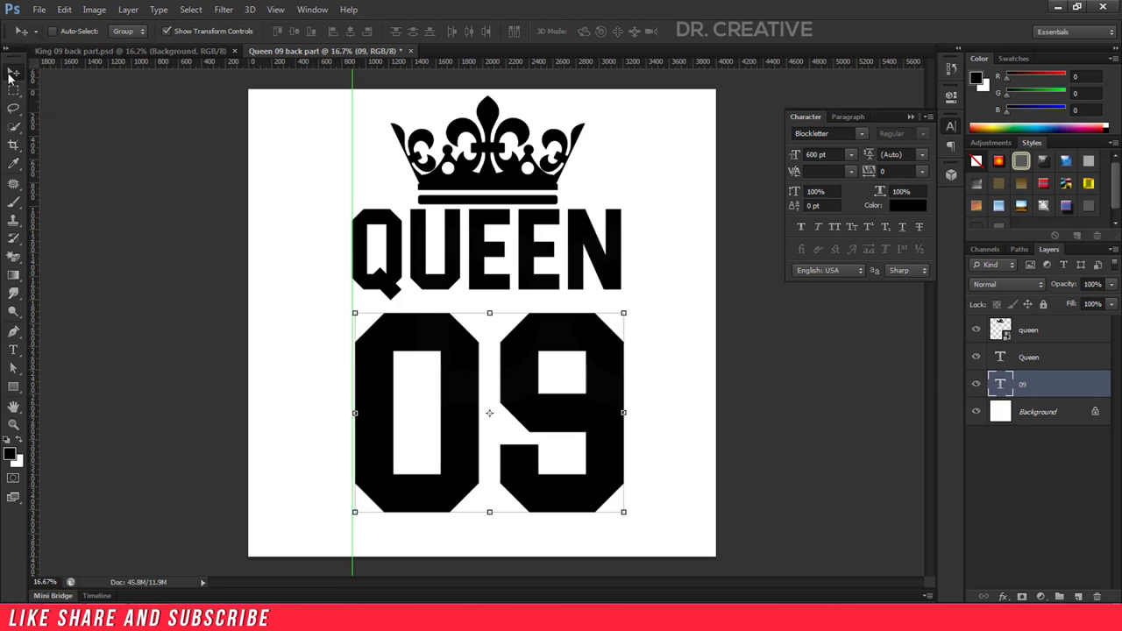
key(shift+Left)
key(shift+Left)
key(shift+Down)
key(shift+Down)
key(shift+Down)
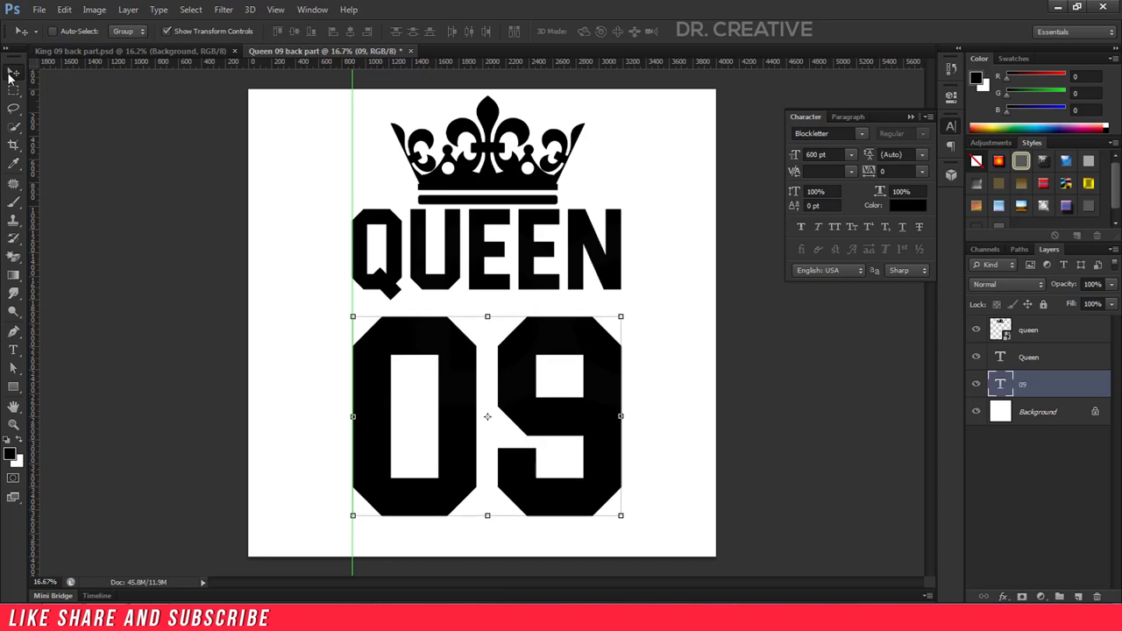
key(shift+Down)
key(shift+Down)
key(shift+Down)
key(shift+Down)
key(shift+Down)
key(shift+Down)
key(shift+Down)
key(shift+Down)
key(shift+Down)
key(shift+Down)
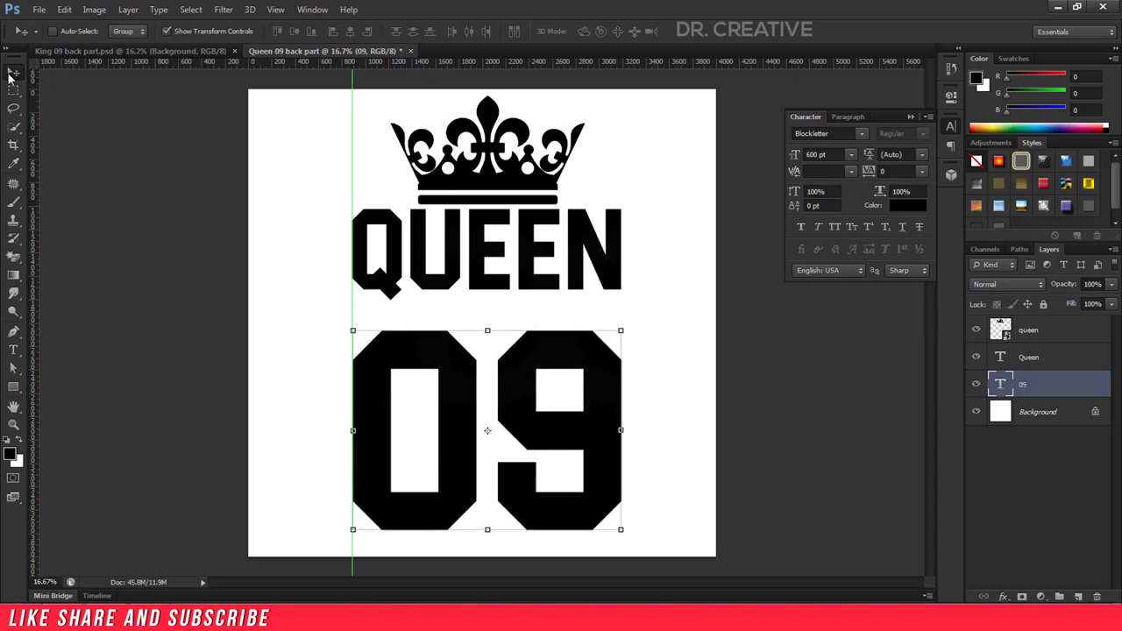
key(shift+Down)
key(shift+Down)
key(shift+Down)
key(shift+Down)
key(shift+Down)
key(shift+Down)
key(shift+Down)
key(shift+Down)
key(shift+Down)
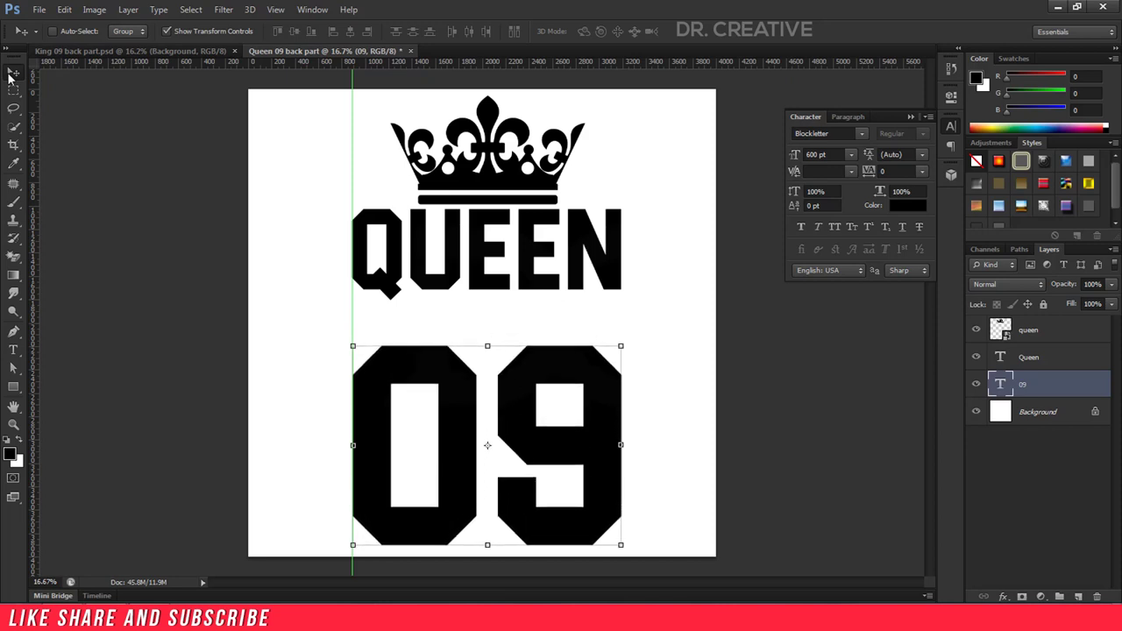
Nudge QUEEN down closer above the 09
click(1069, 358)
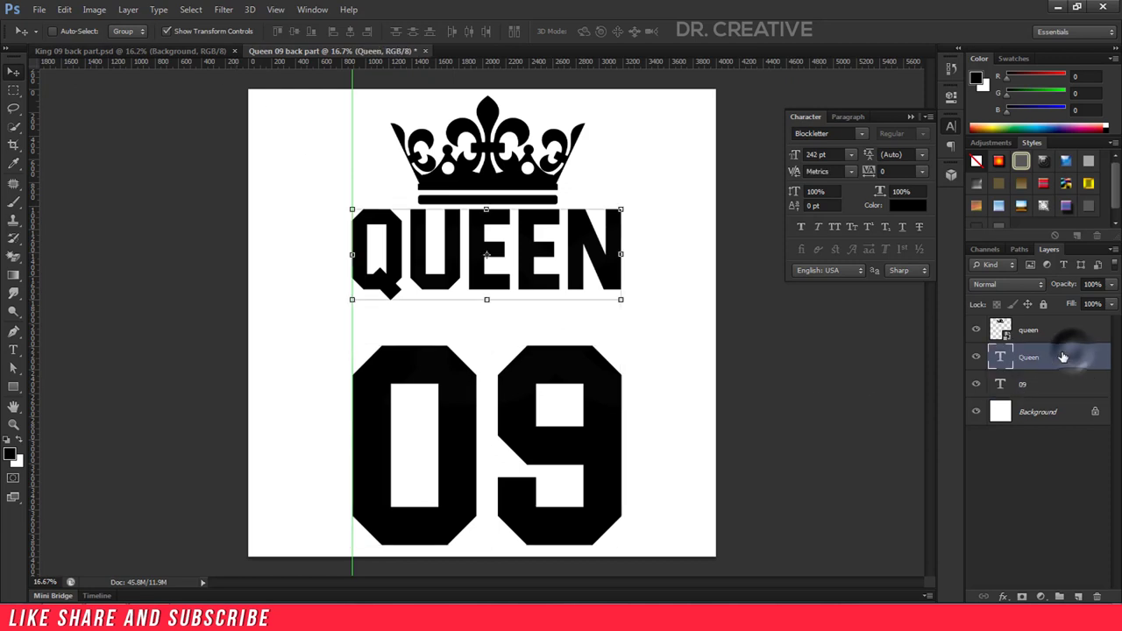
key(shift+Down)
key(shift+Down)
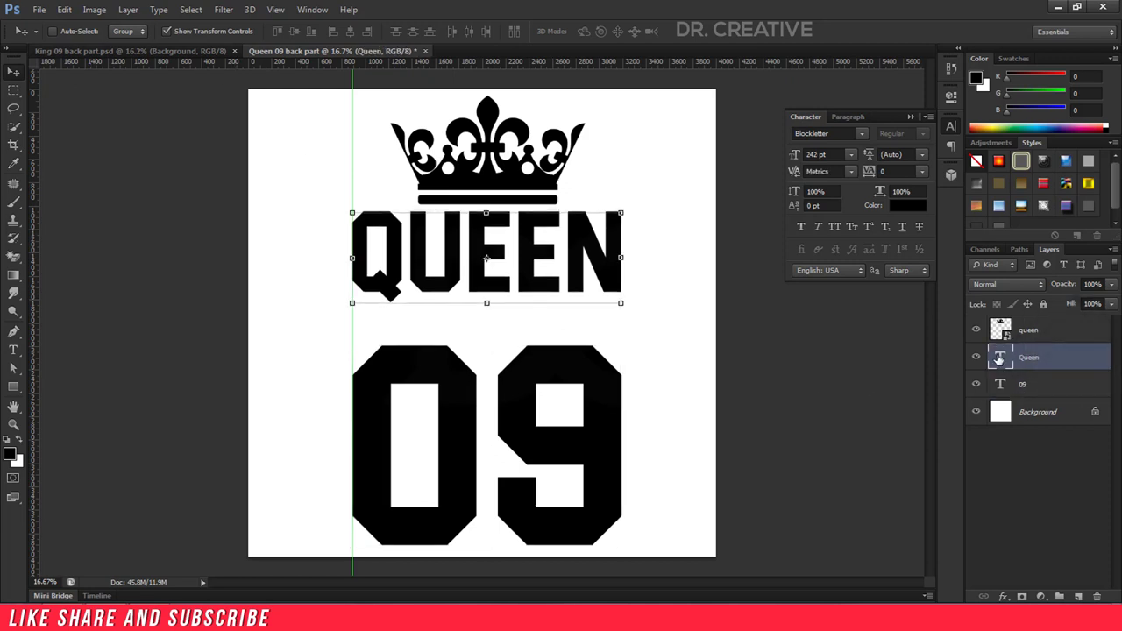
key(shift+Down)
key(shift+Down)
key(shift+Down)
key(shift+Down)
key(shift+Down)
key(shift+Down)
key(shift+Down)
key(shift+Down)
key(shift+Down)
key(shift+Down)
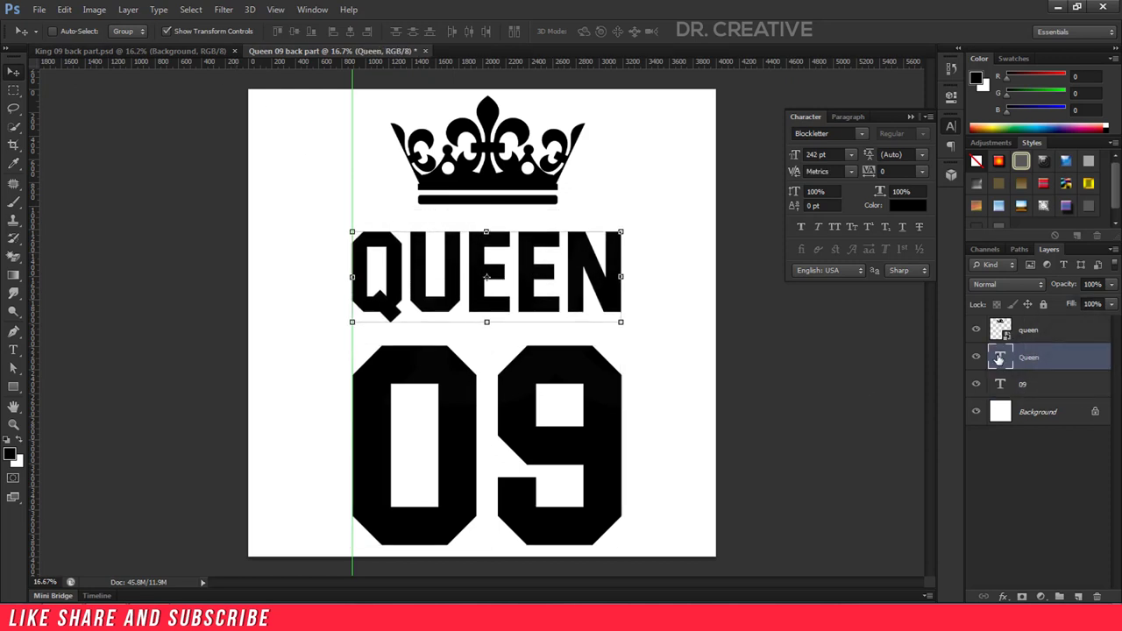
click(1061, 333)
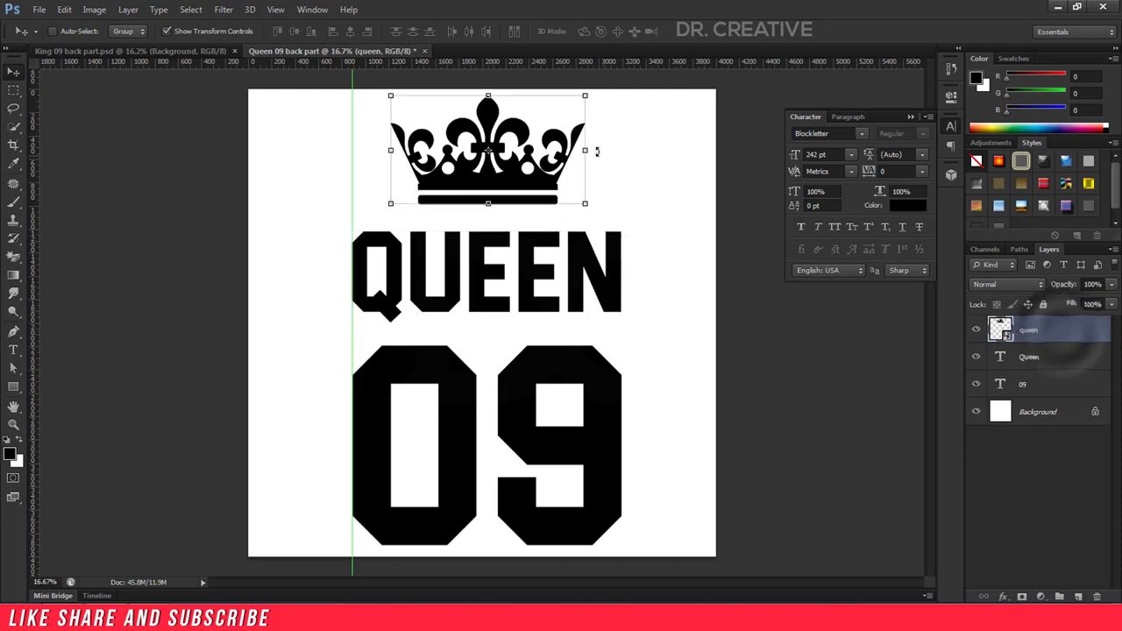
drag(579, 98, 568, 131)
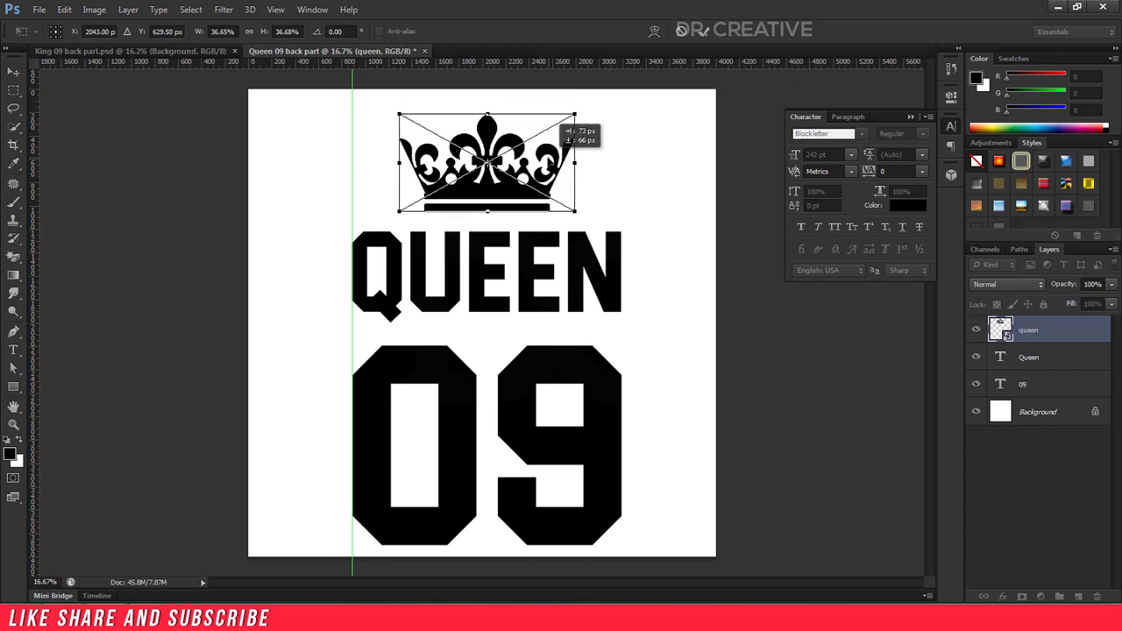
click(709, 31)
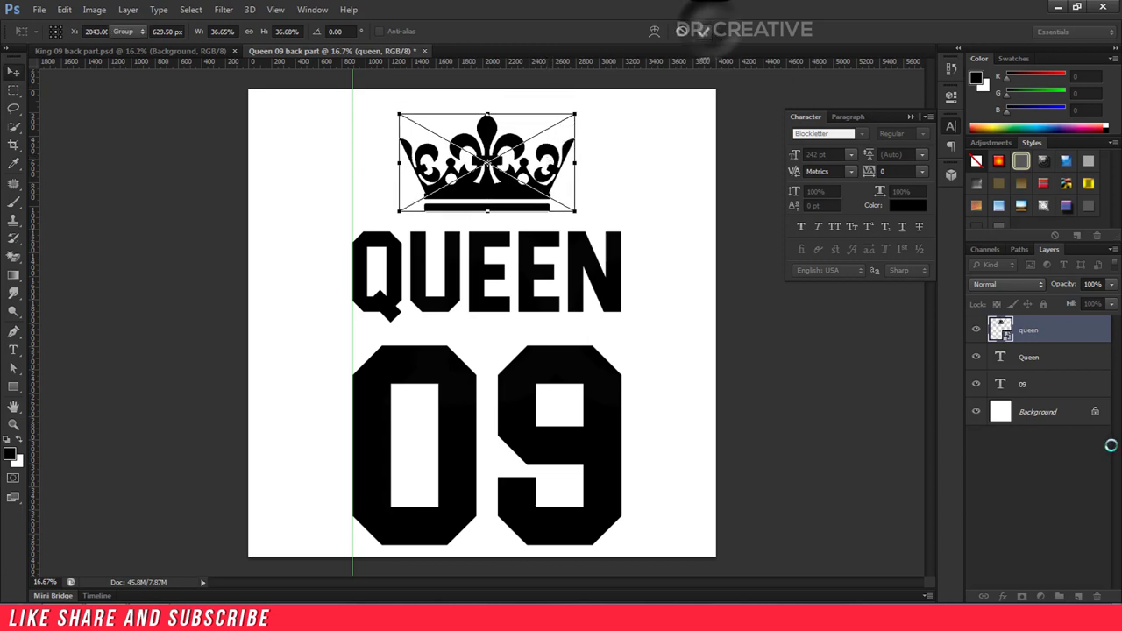
shift+click(1057, 377)
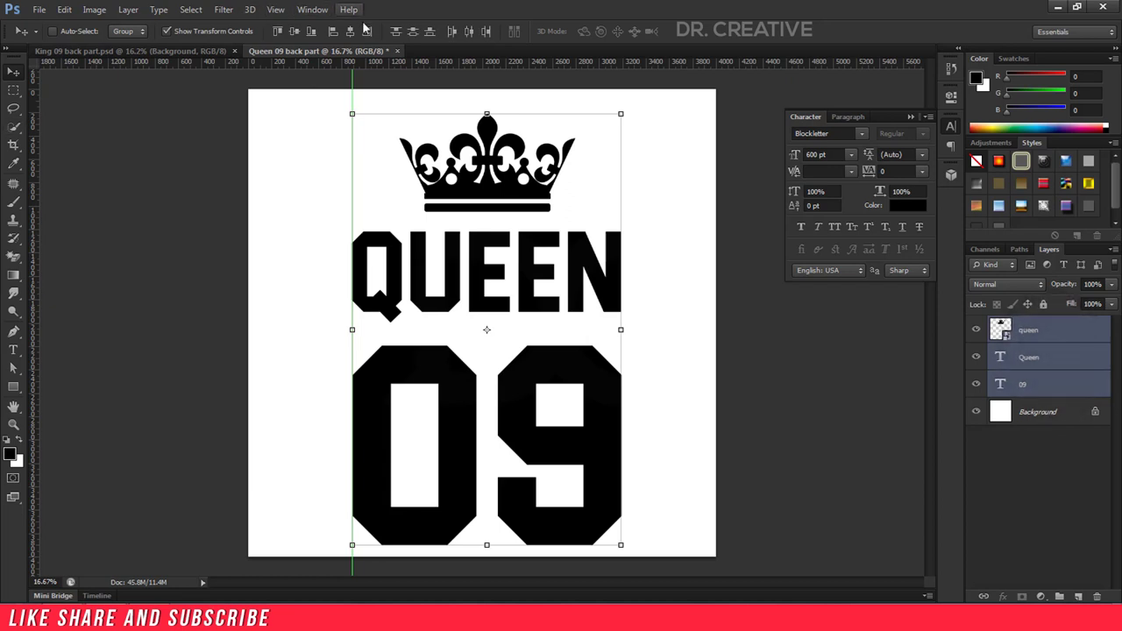
click(350, 32)
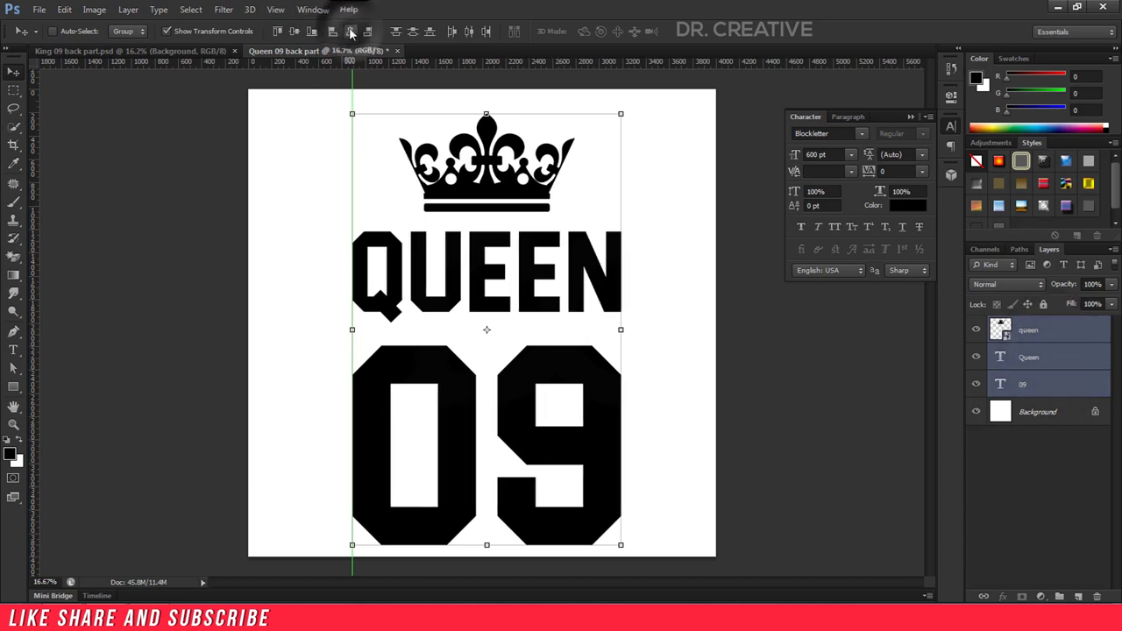
click(1047, 414)
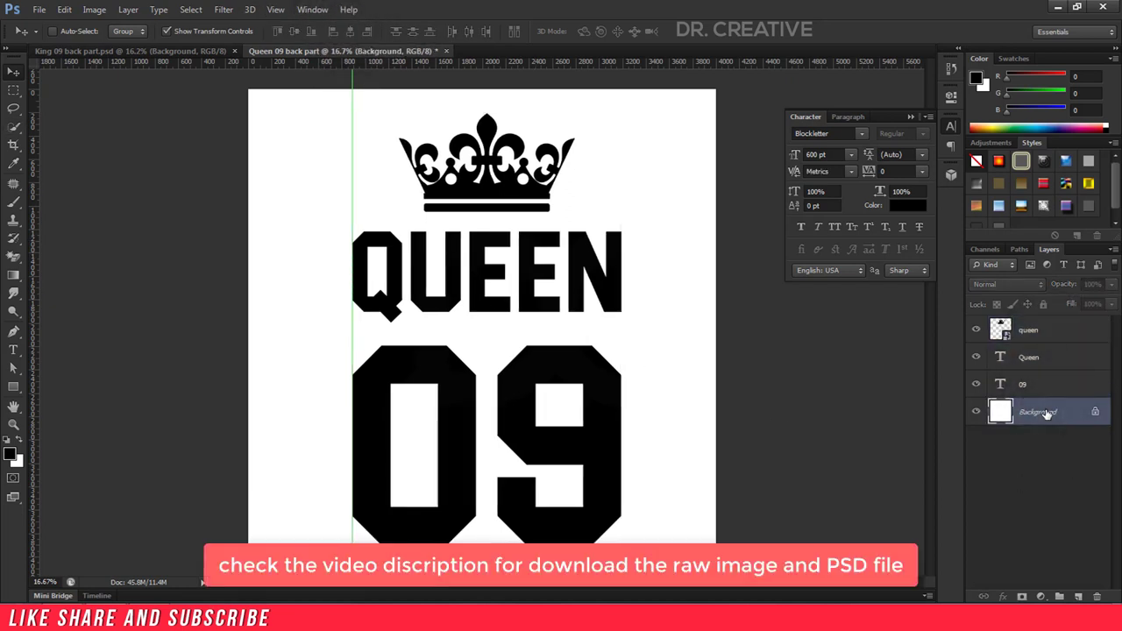
key(ctrl+alt+a)
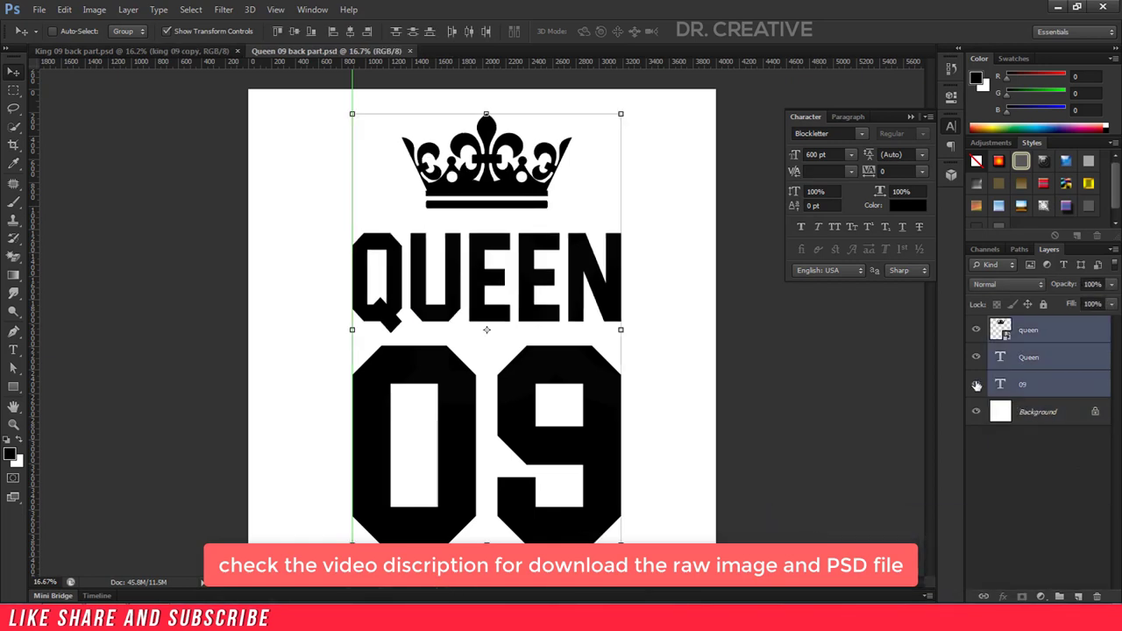
click(1063, 415)
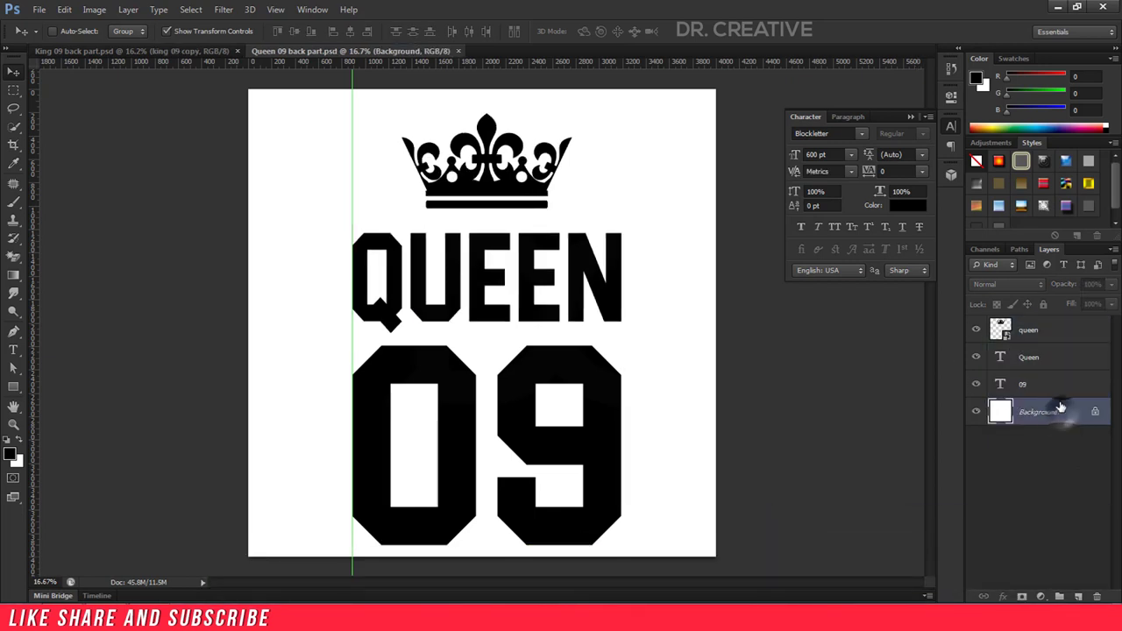
Group the crown, QUEEN and 09 layers into a group named queen 09
click(1056, 386)
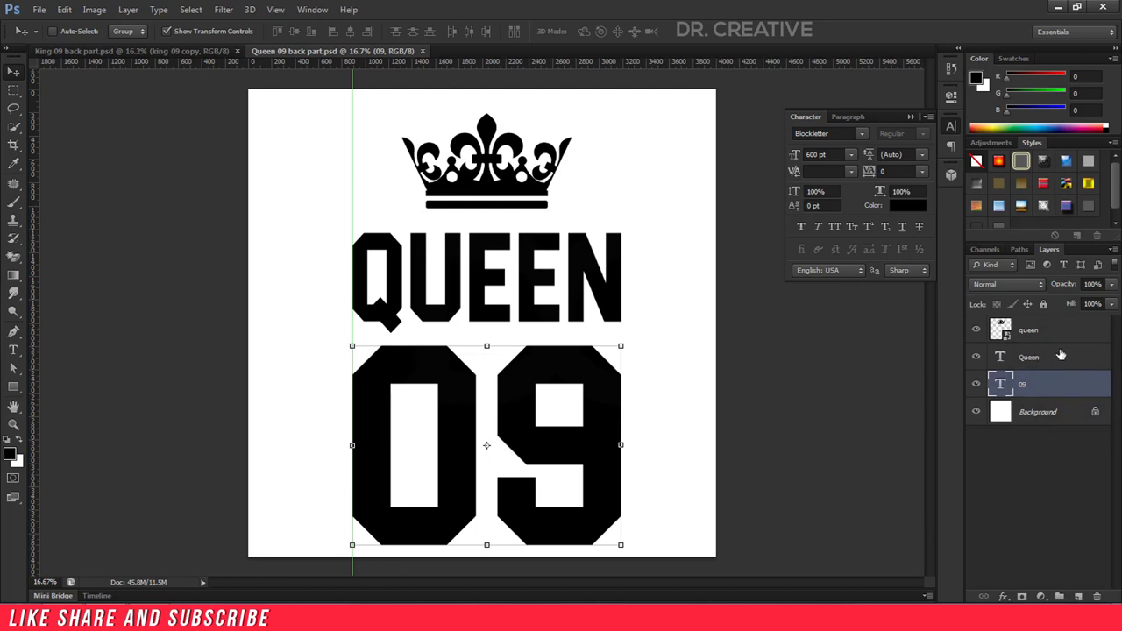
click(1061, 333)
shift+click(1056, 358)
shift+click(1056, 385)
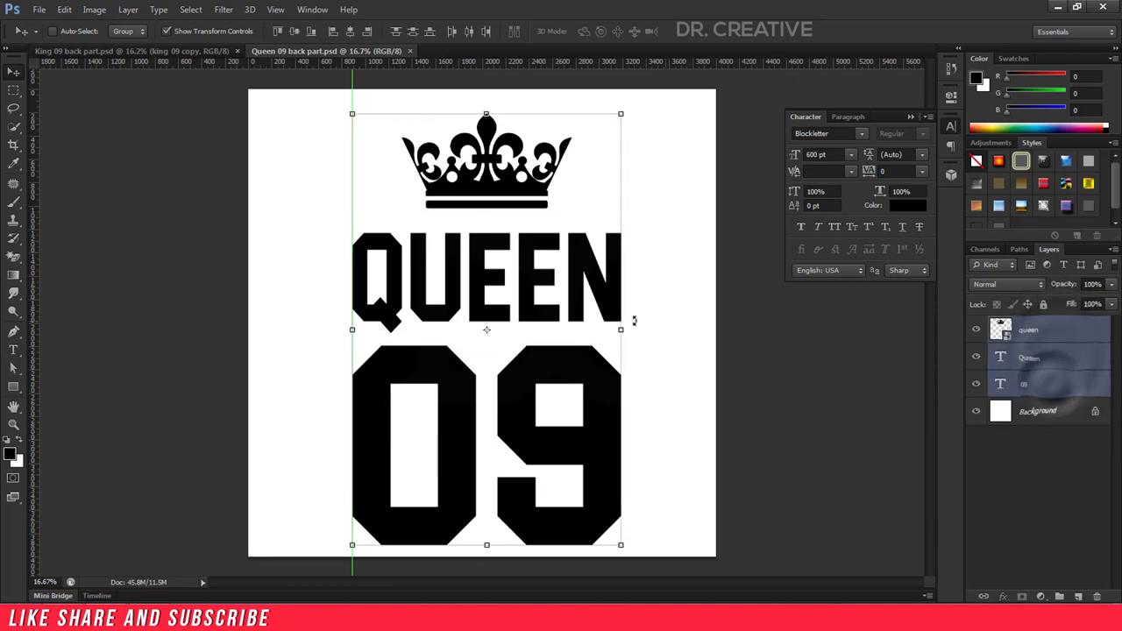
drag(1060, 386, 1059, 596)
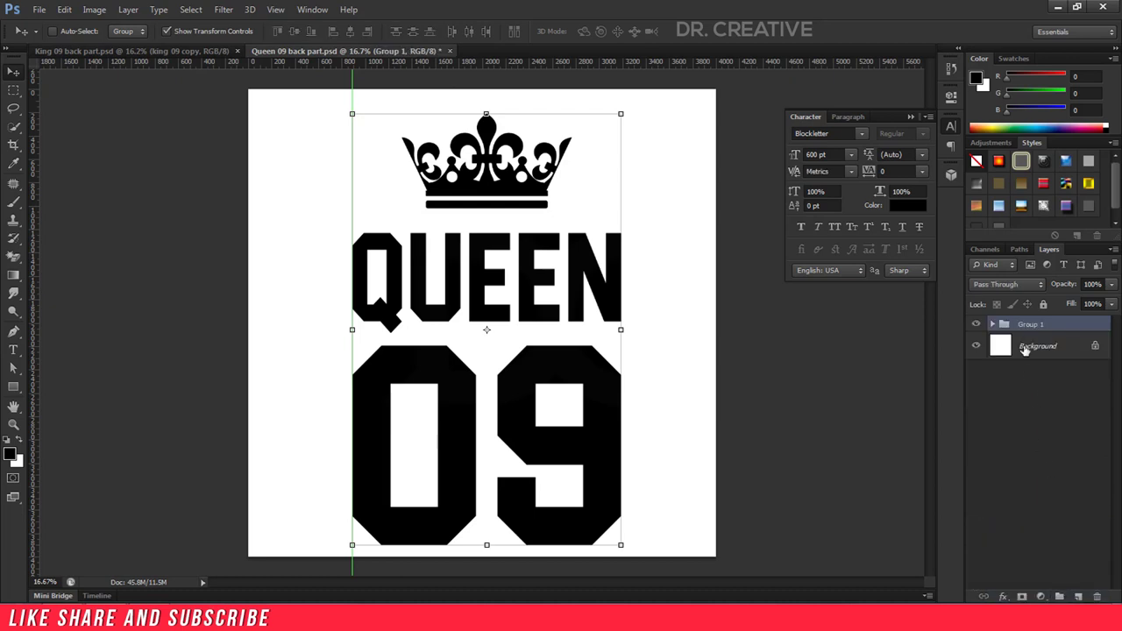
double_click(1028, 328)
text(queen 09)
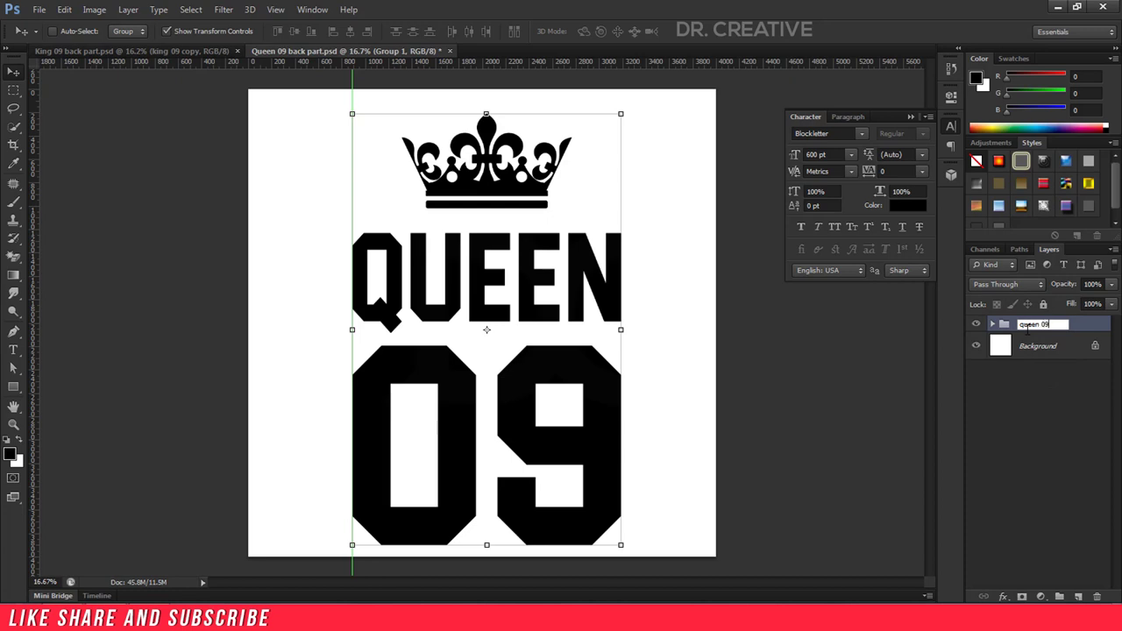
key(Return)
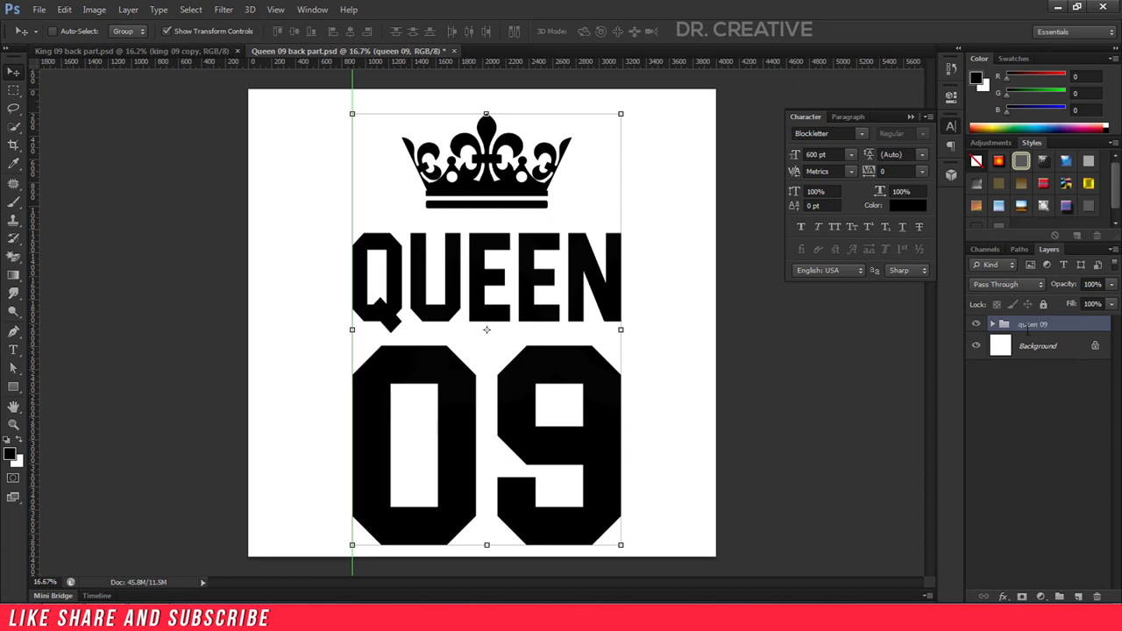
Duplicate the group, merge the copy into 'queen 09 copy', and hide the guides
drag(1067, 330, 1078, 596)
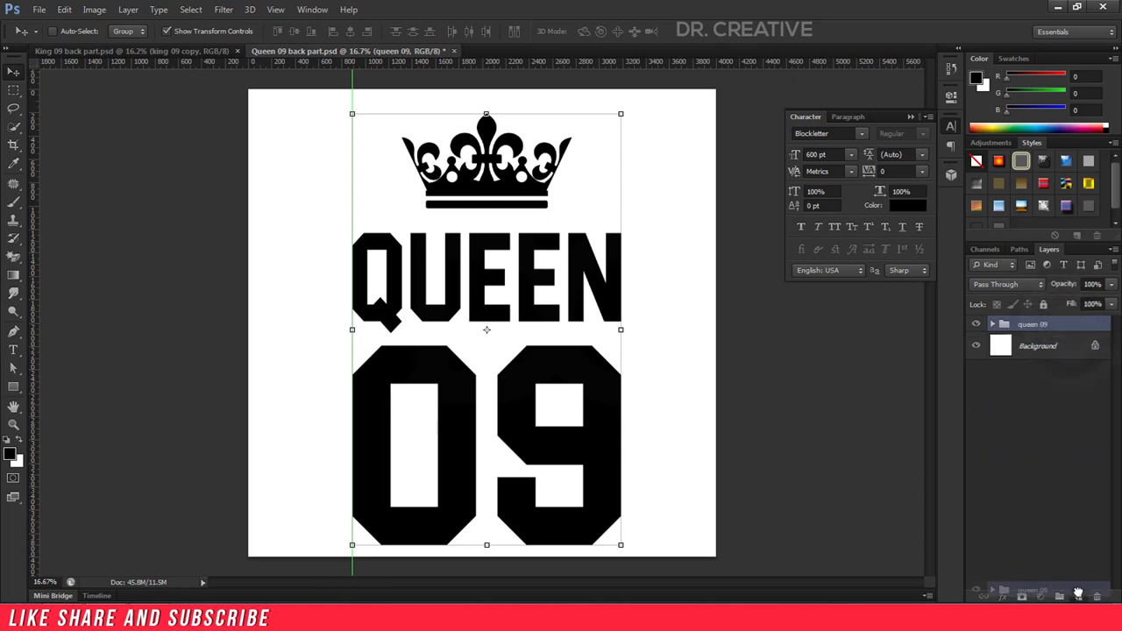
right_click(1037, 326)
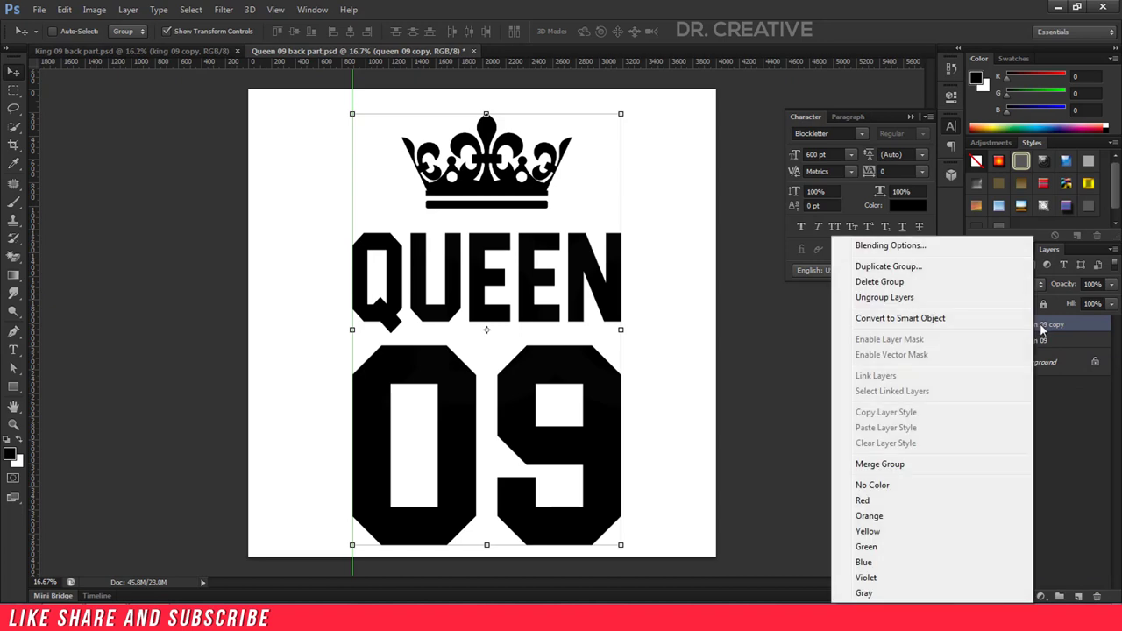
click(880, 464)
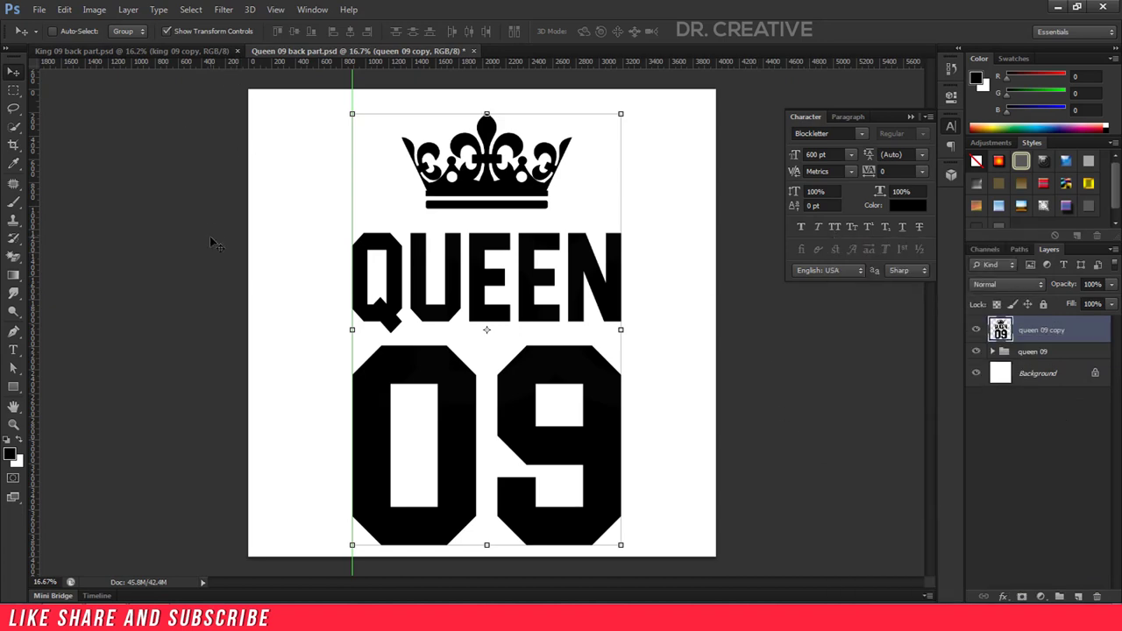
key(ctrl+semicolon)
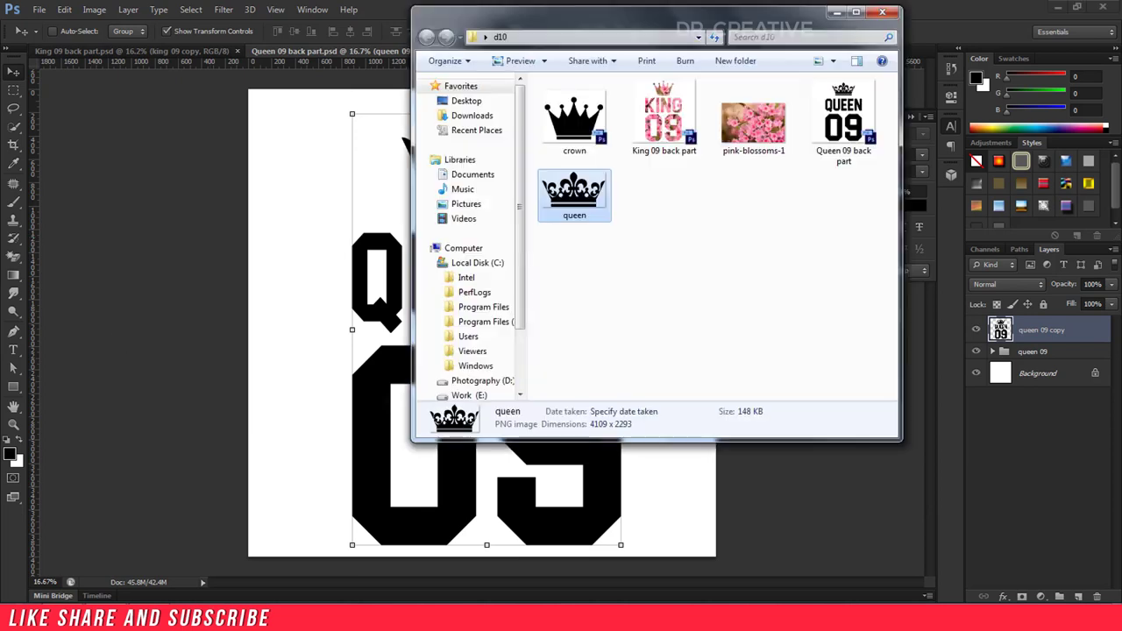
Place pink-blossoms-1 above the design, rotated 90° and scaled to about 159.67%
drag(754, 118, 319, 313)
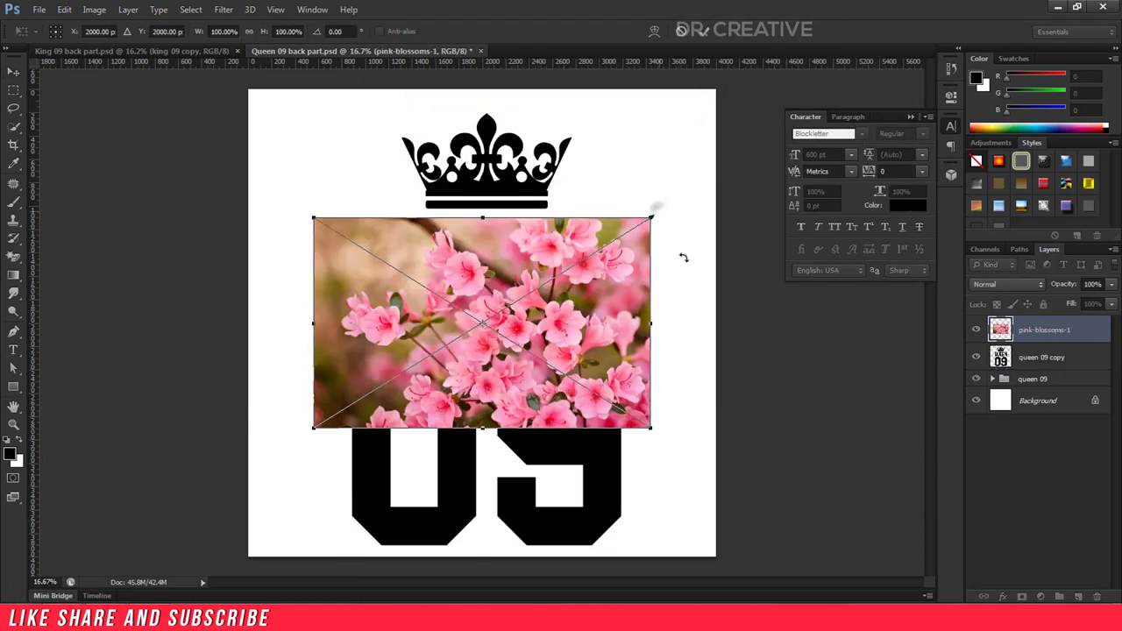
drag(683, 257, 592, 478)
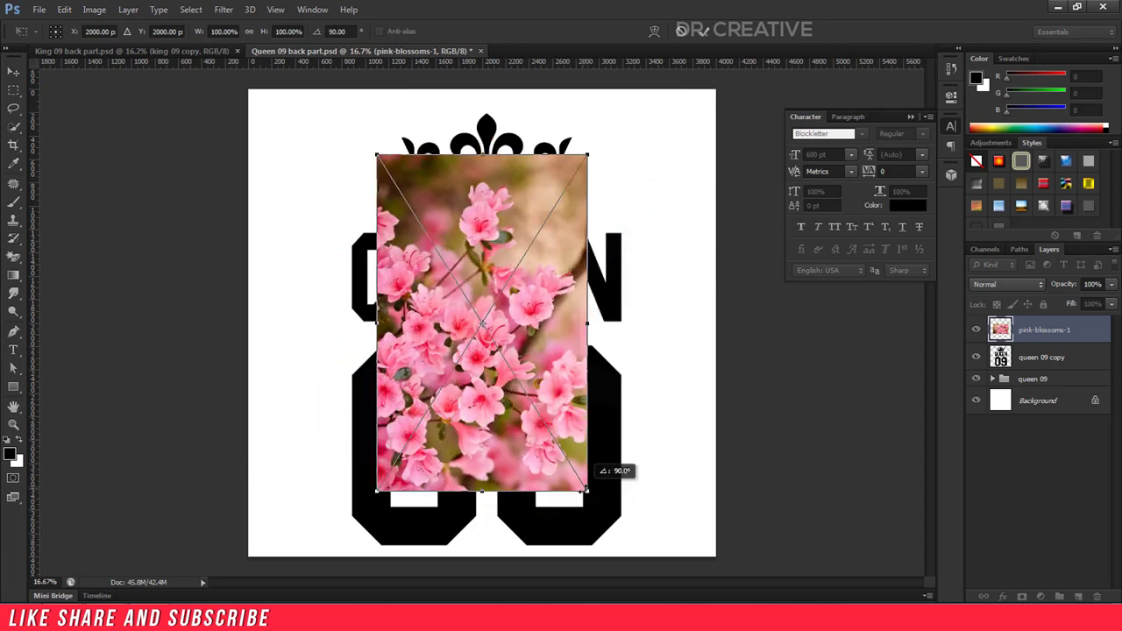
drag(545, 391, 466, 313)
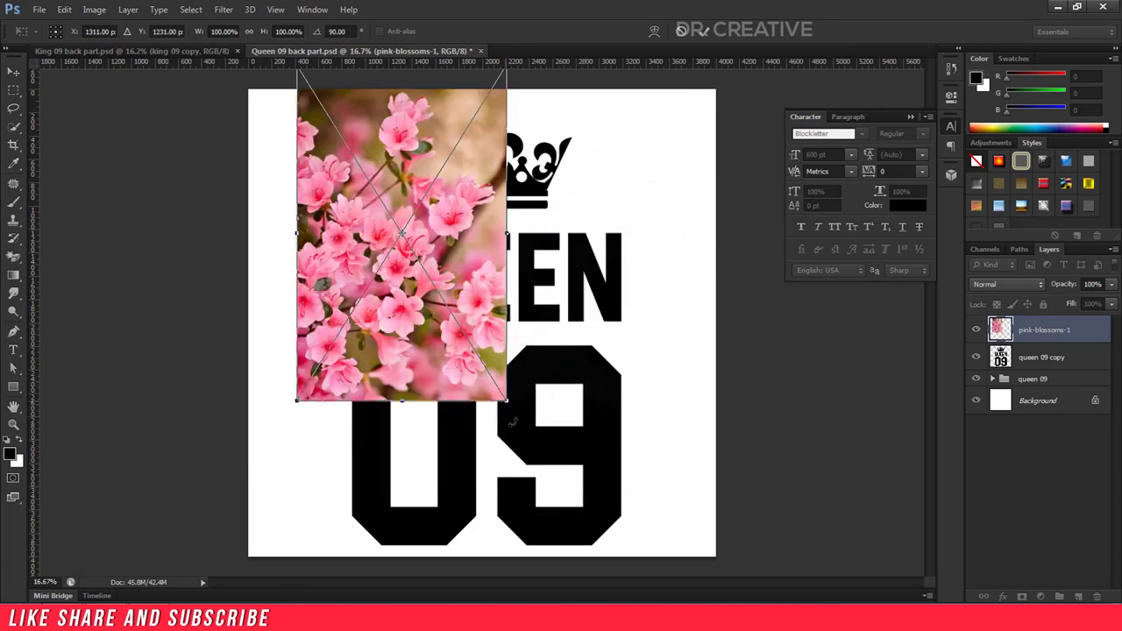
drag(511, 406, 712, 537)
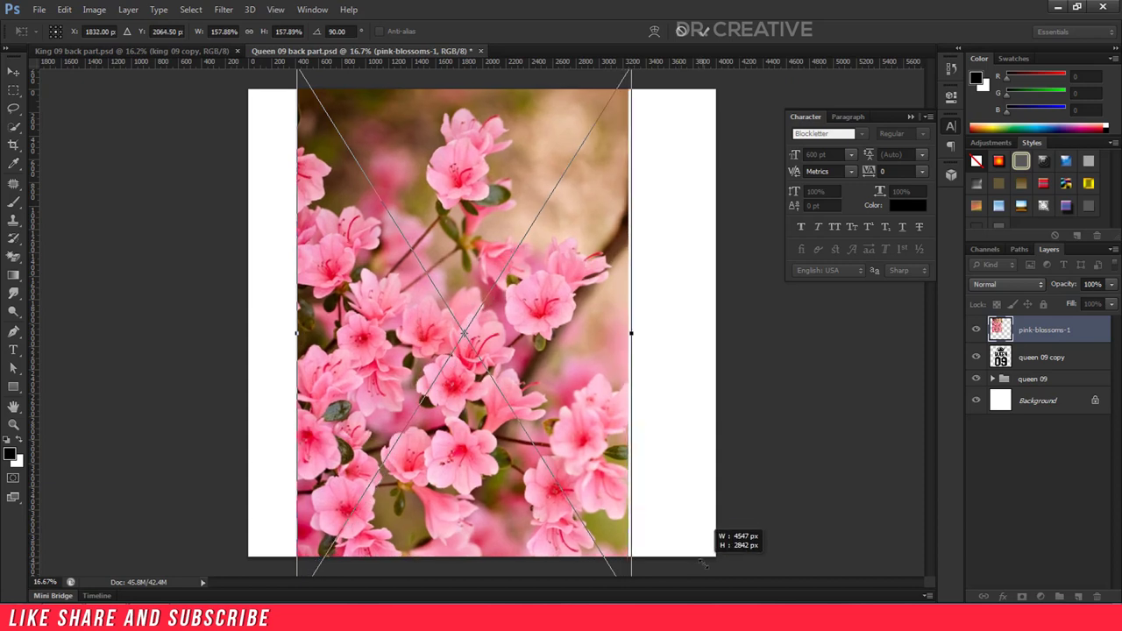
drag(562, 419, 589, 394)
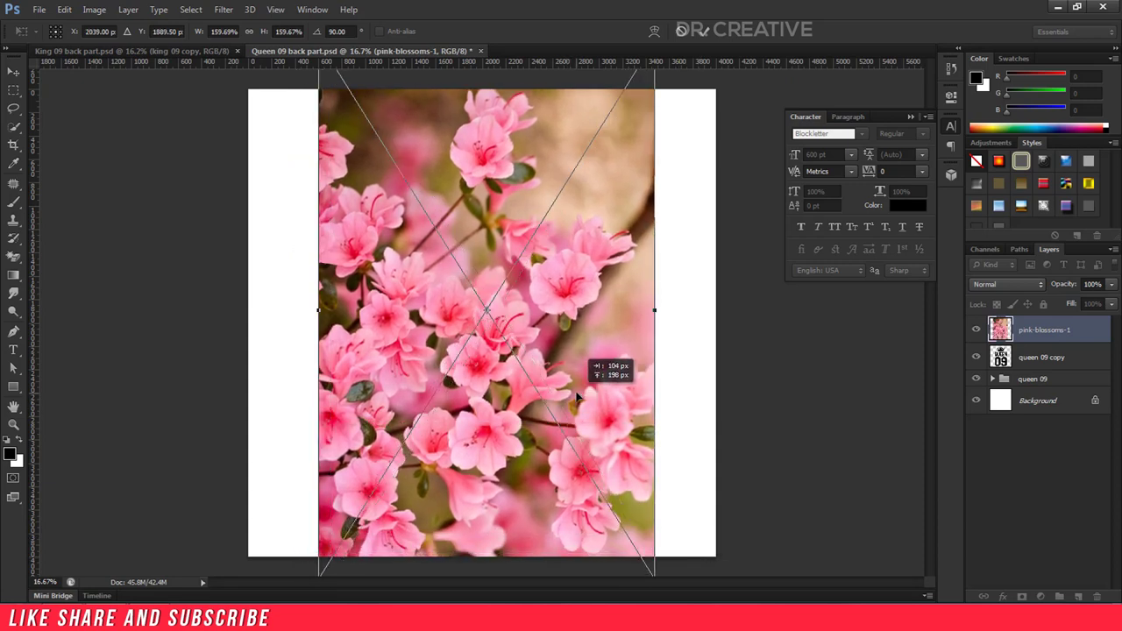
click(699, 33)
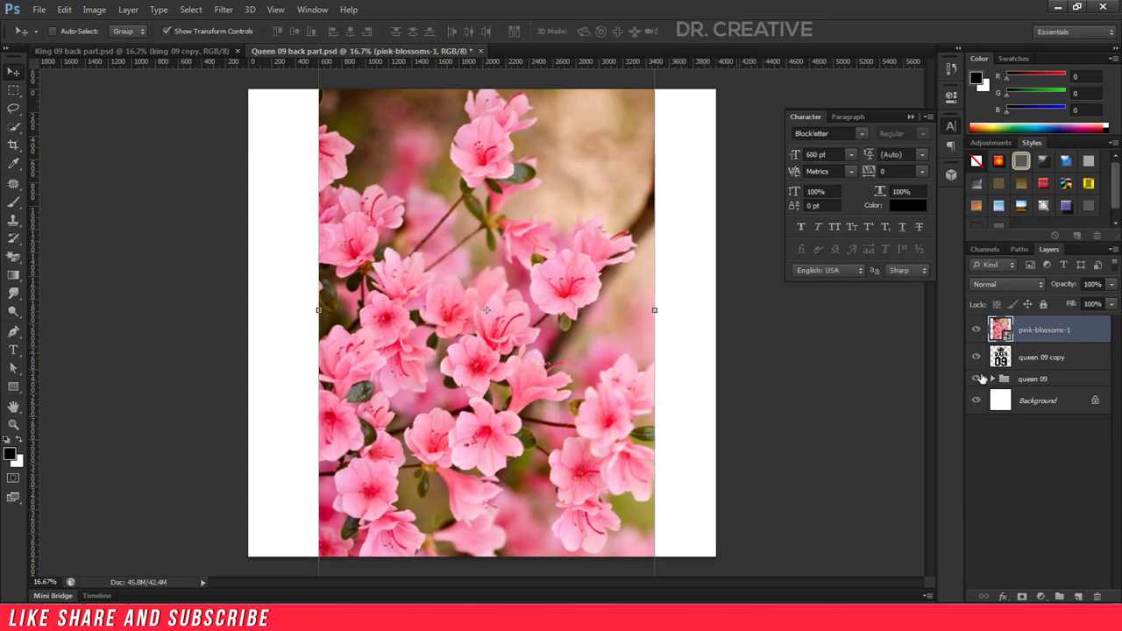
Clip the pink-blossoms-1 photo into the crown, QUEEN and 09, then try and discard a Solid Color fill
right_click(1045, 336)
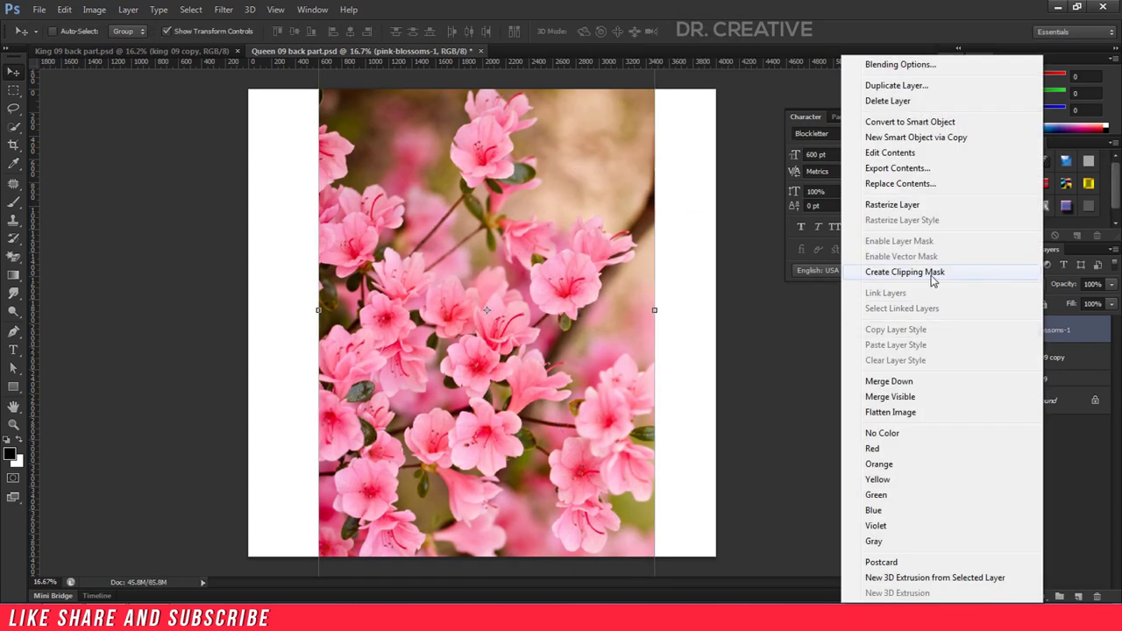
click(905, 273)
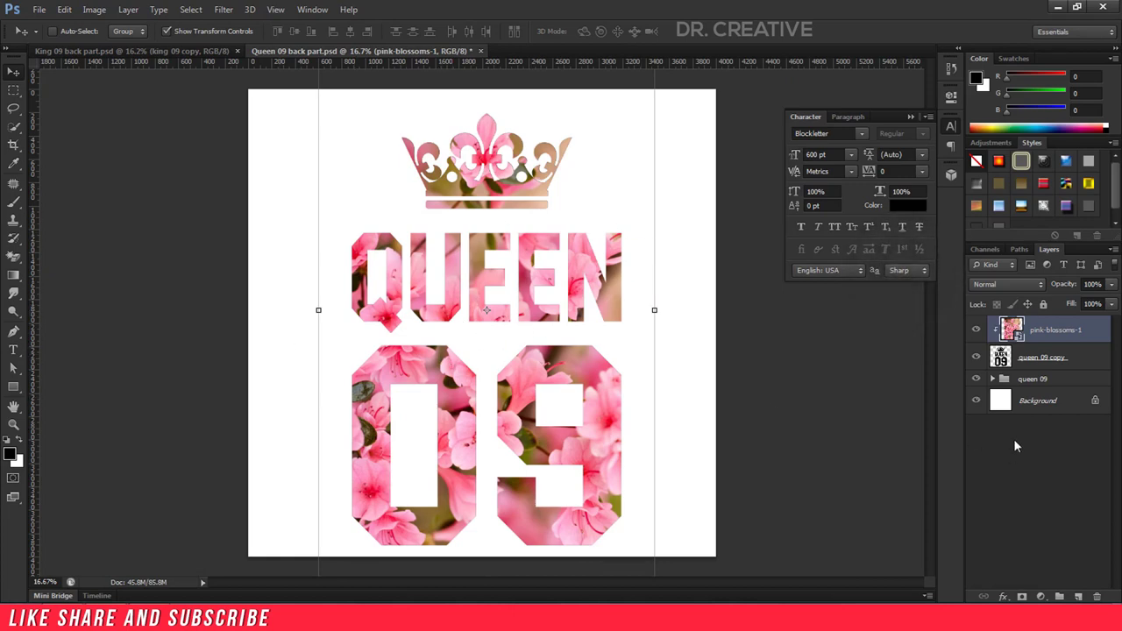
click(1035, 400)
click(1041, 596)
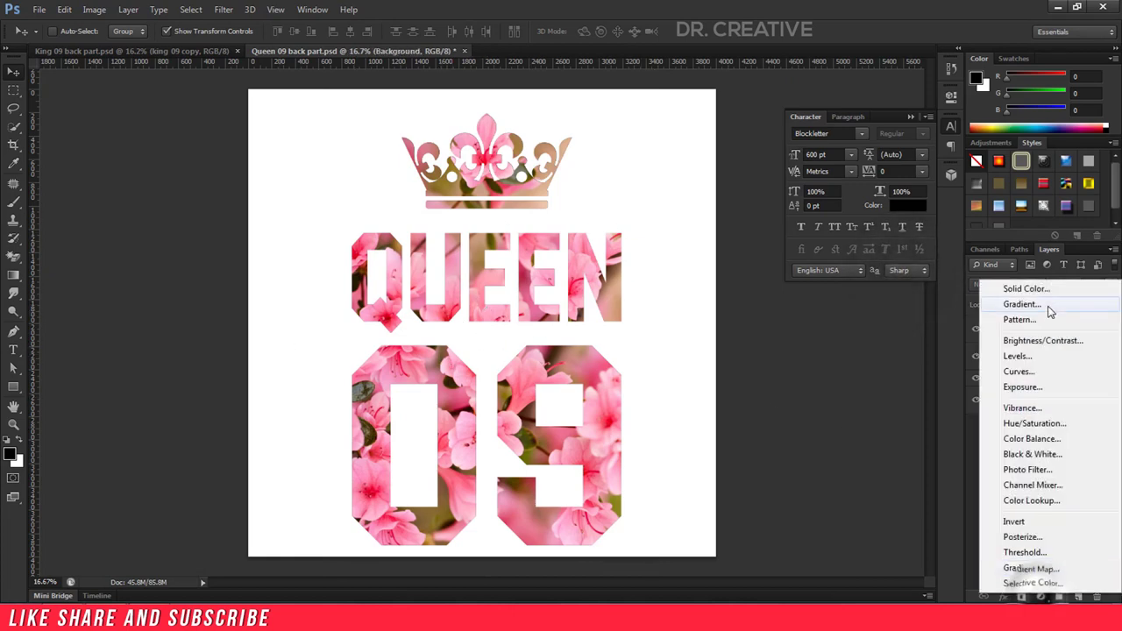
click(1036, 289)
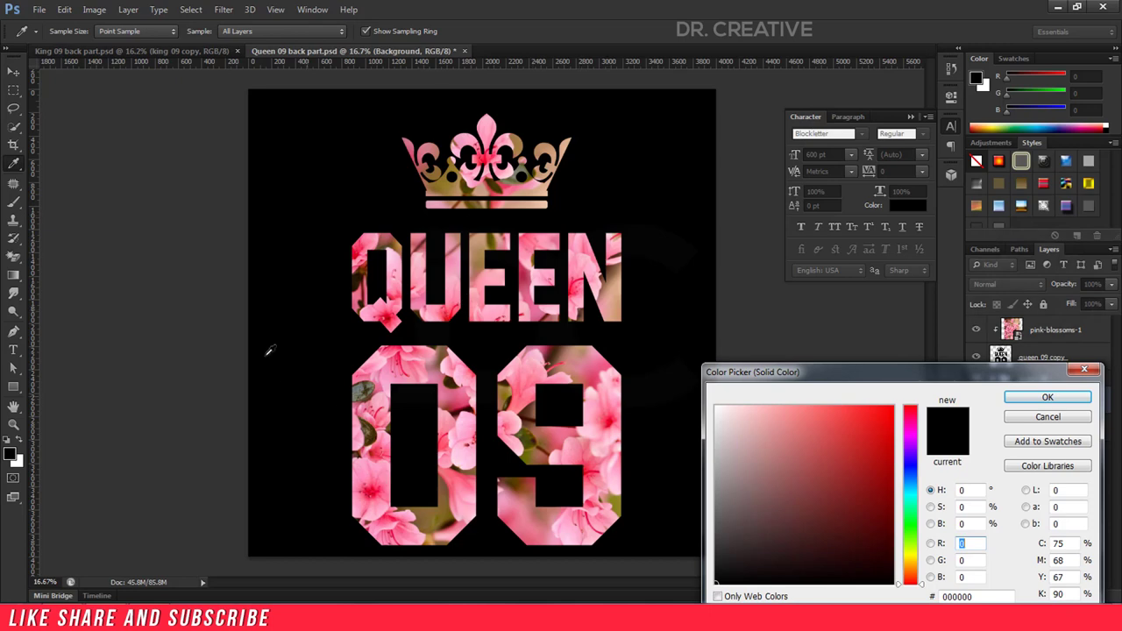
click(1059, 424)
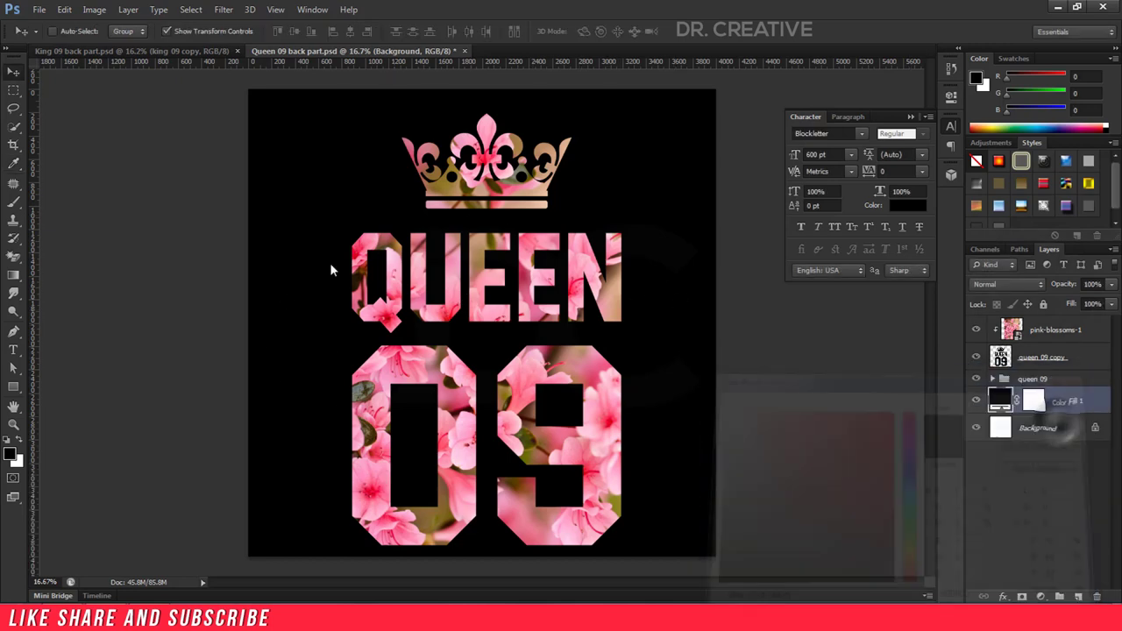
Save the design as Queen 09 back part.psd and compare it with the KING 09 document
click(39, 9)
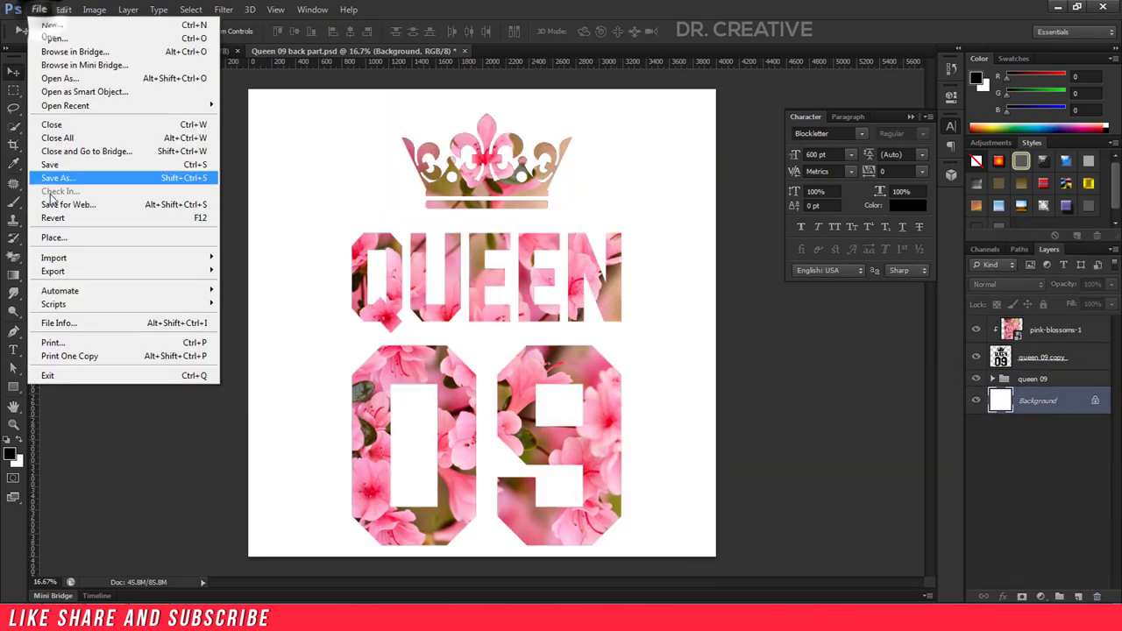
click(58, 165)
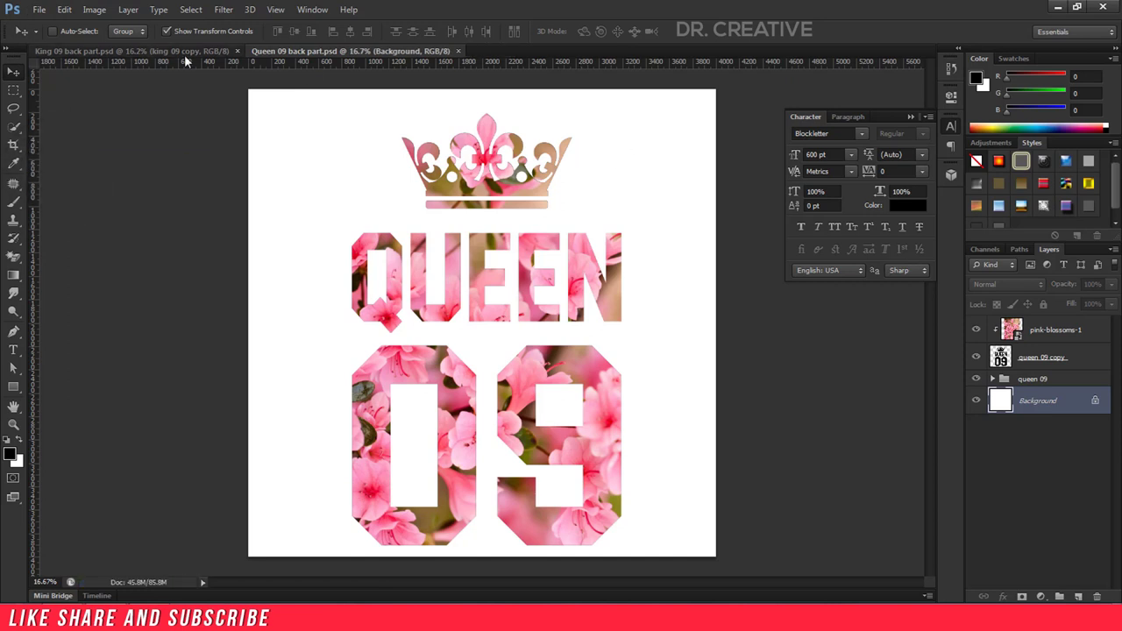
click(144, 51)
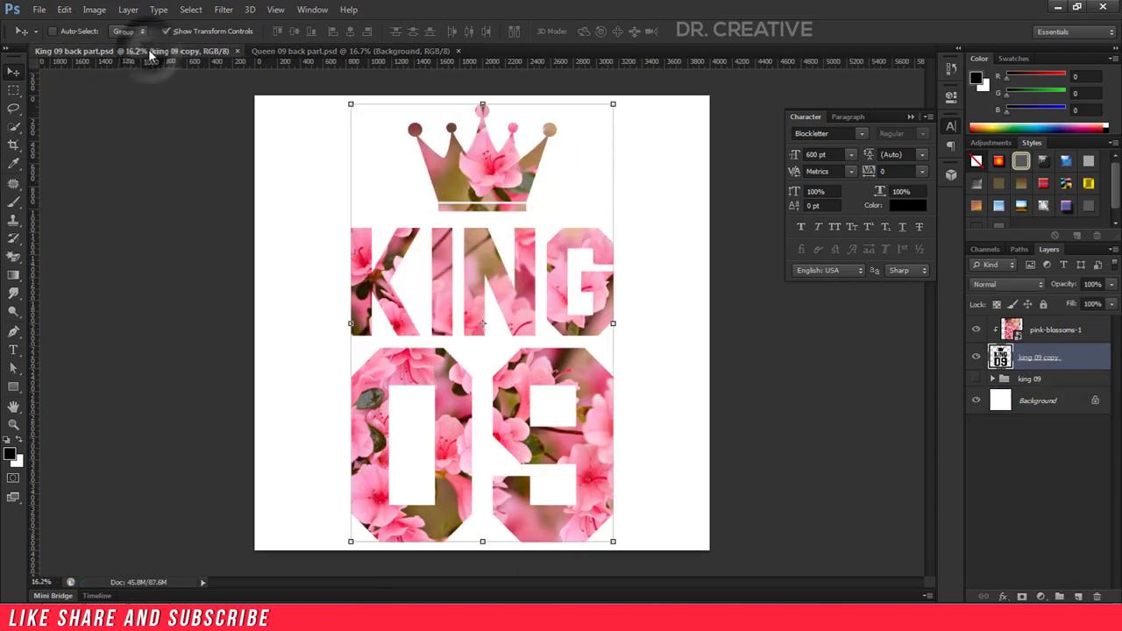
click(350, 50)
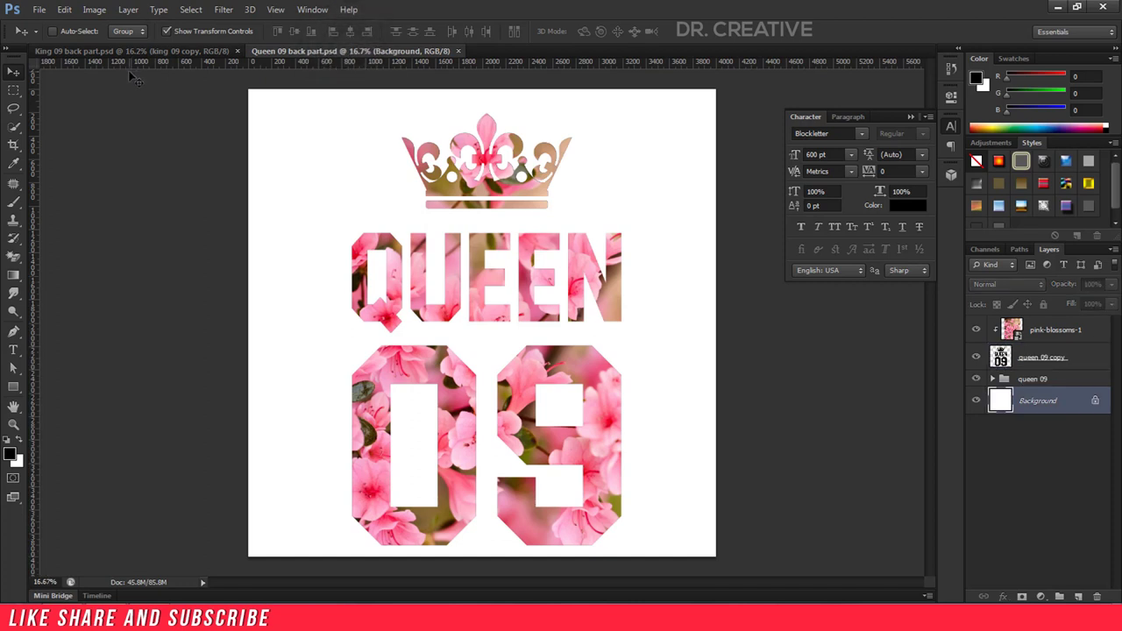
click(87, 51)
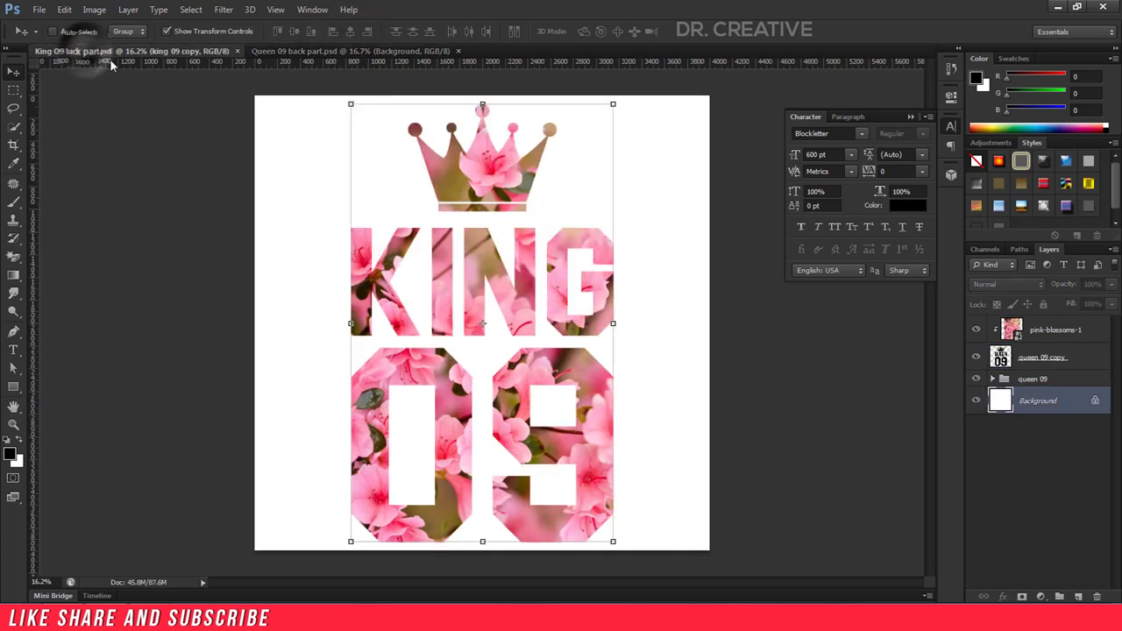
click(334, 51)
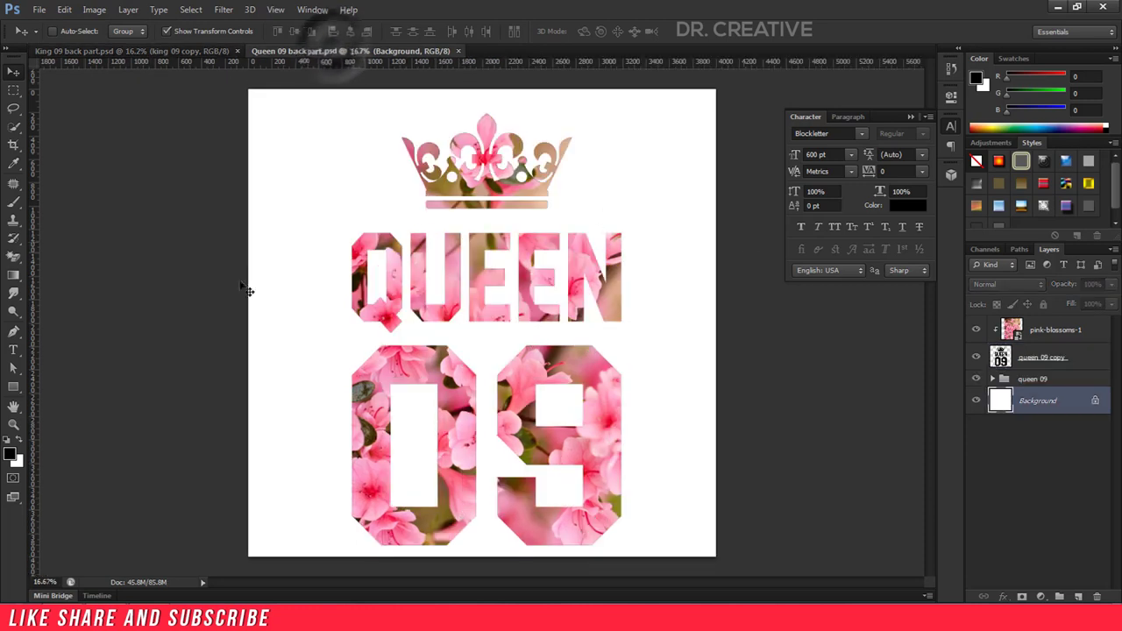